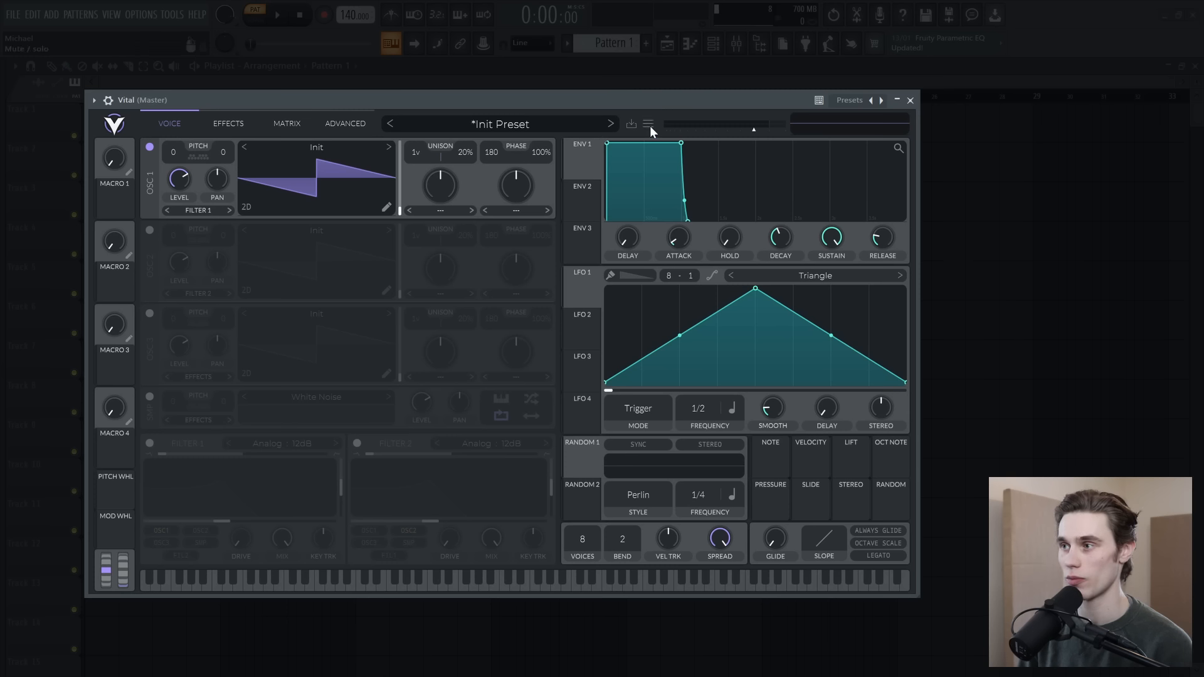
Step: Initialize the preset and load the Basic Shapes wavetable into oscillator 1
left_click(650, 126)
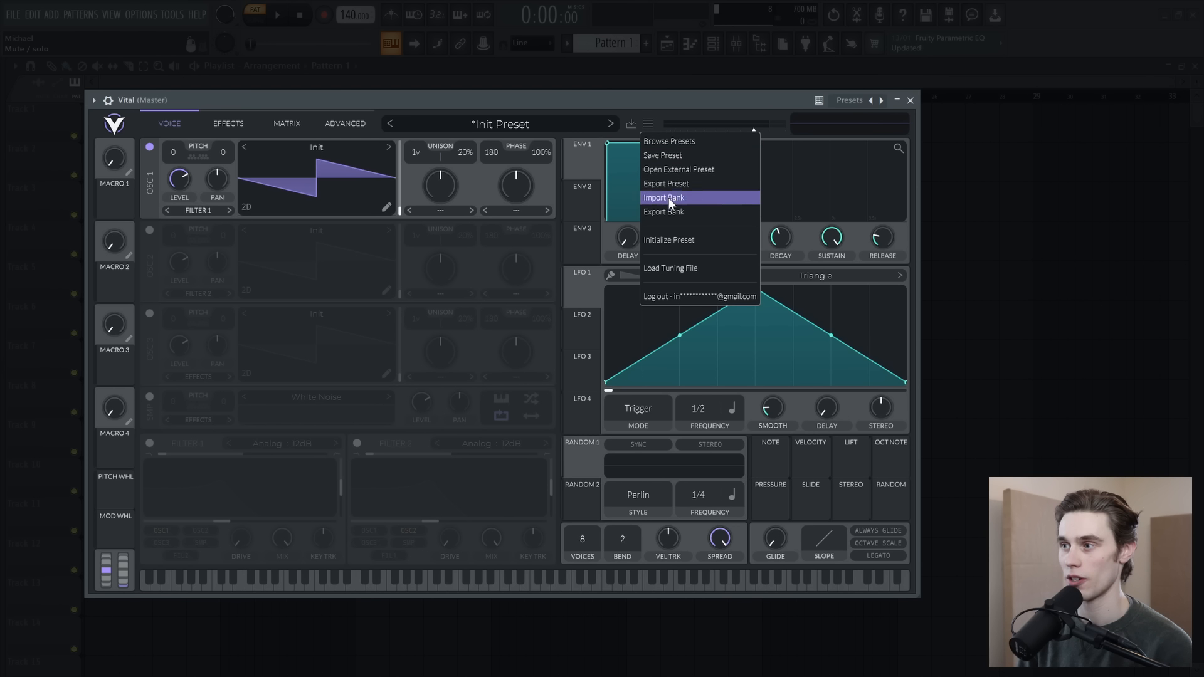
left_click(671, 240)
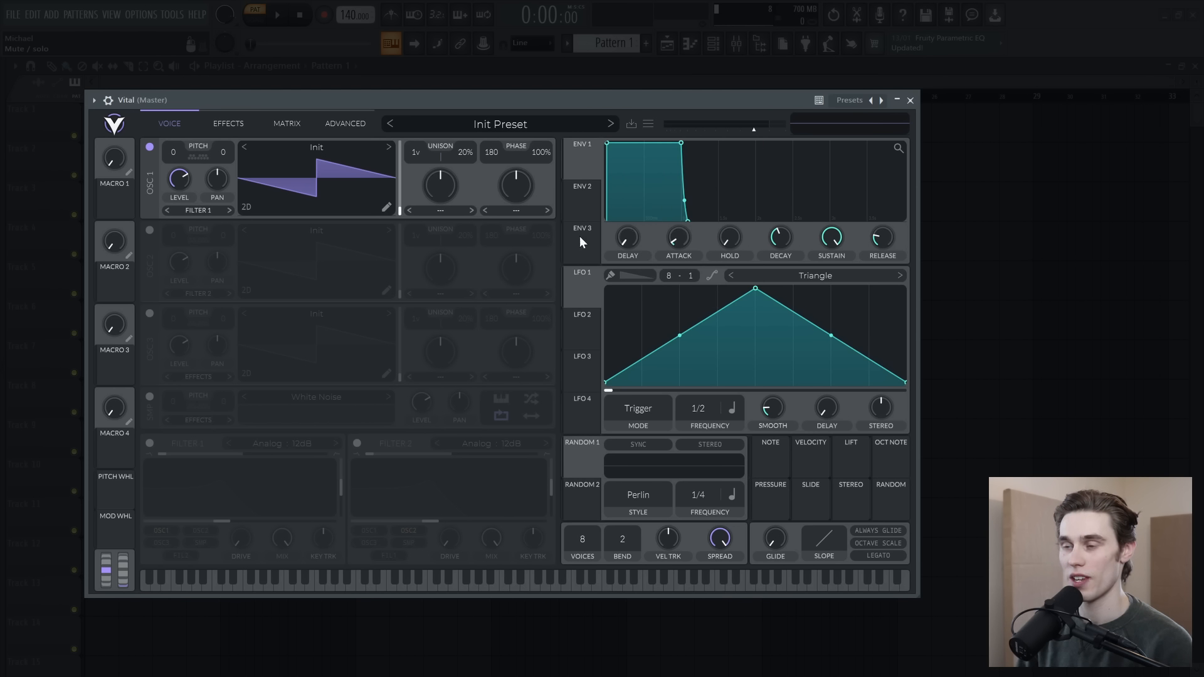
left_click(317, 149)
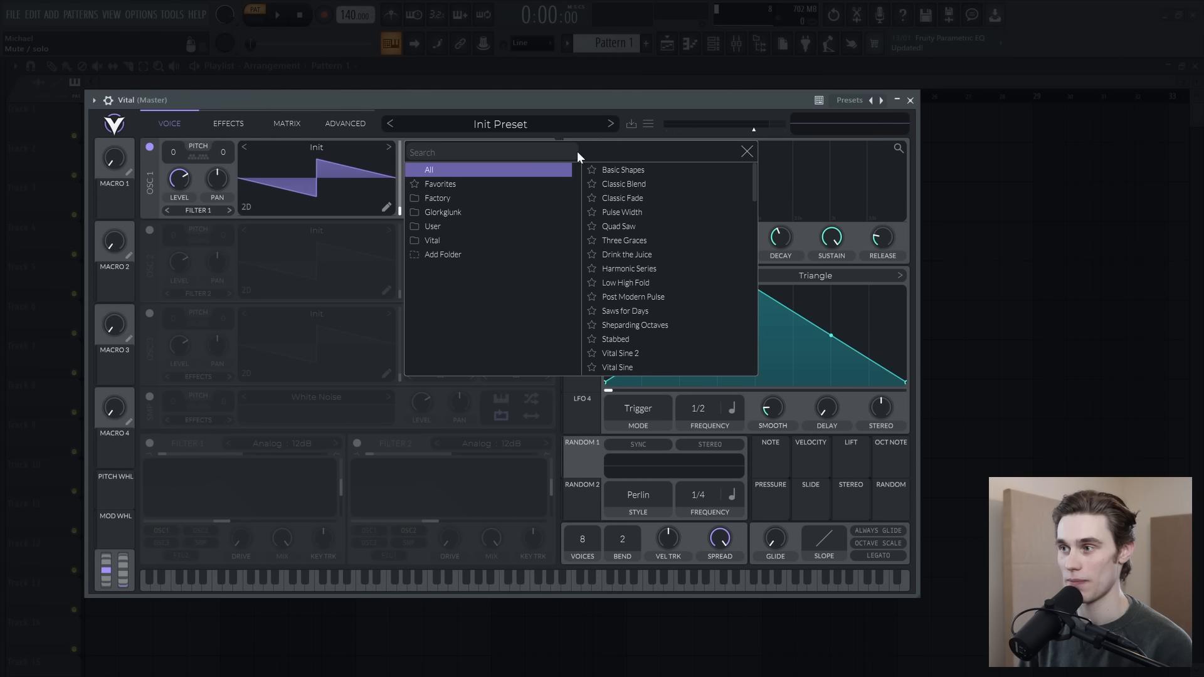
left_click(614, 170)
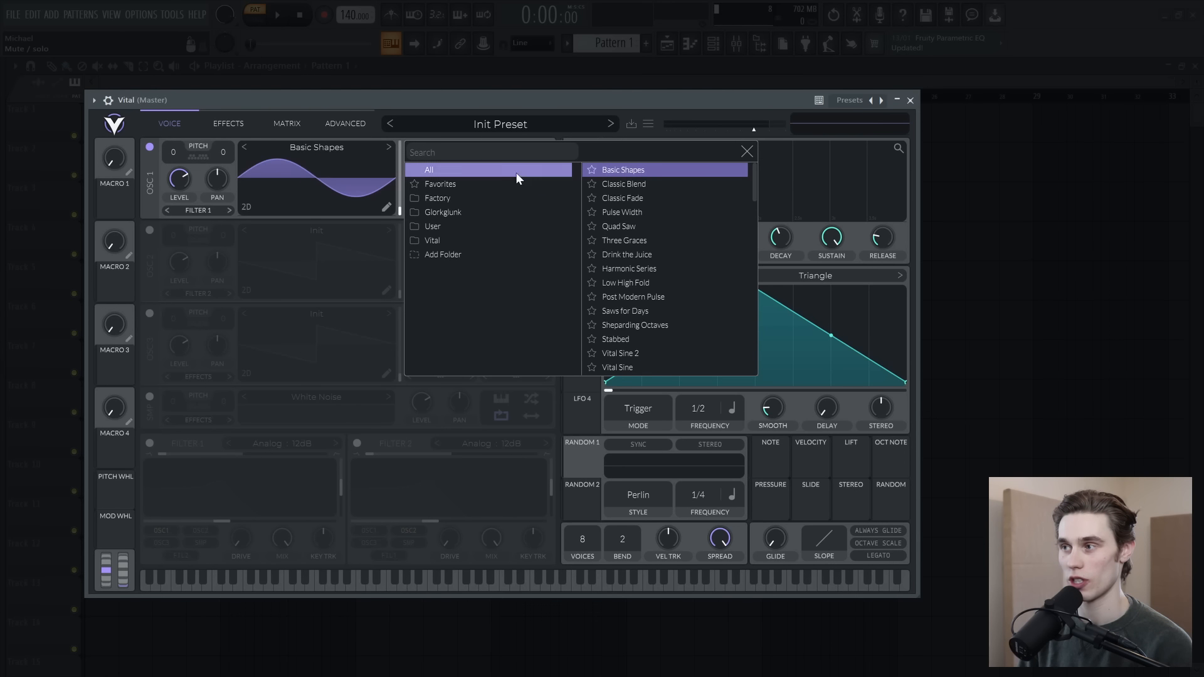
left_click(747, 153)
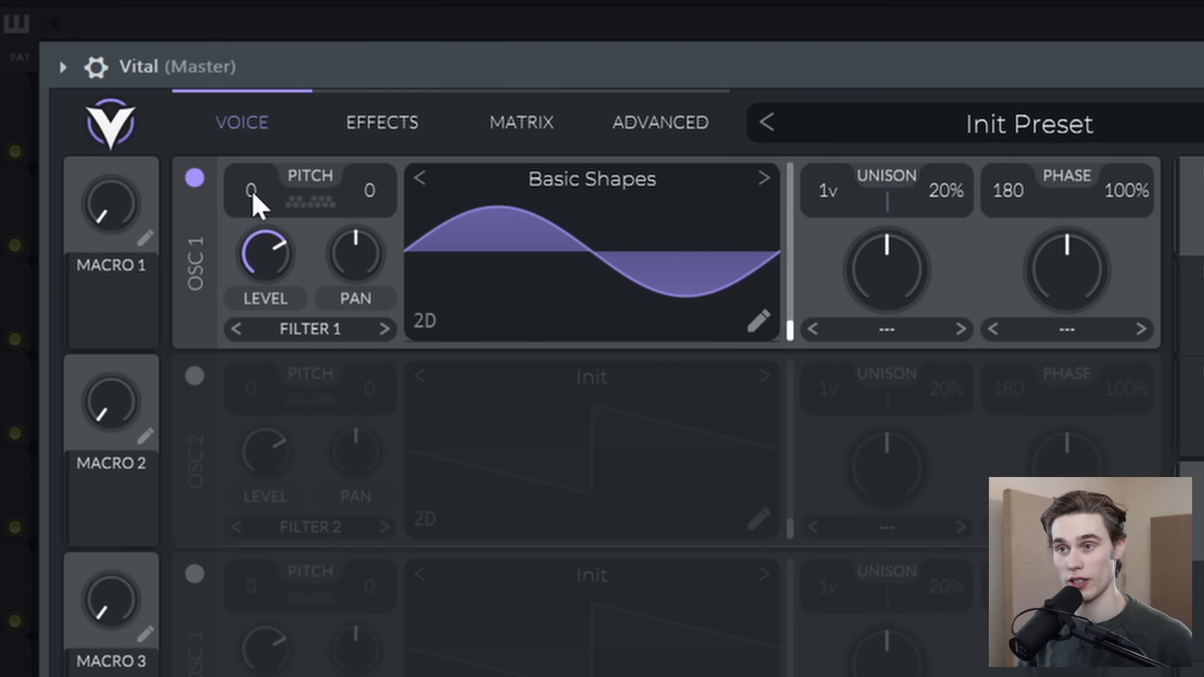
Step: Transpose oscillator 1 to -24 semitones and limit the synth to 1 voice
scroll(255, 193, "down", 1)
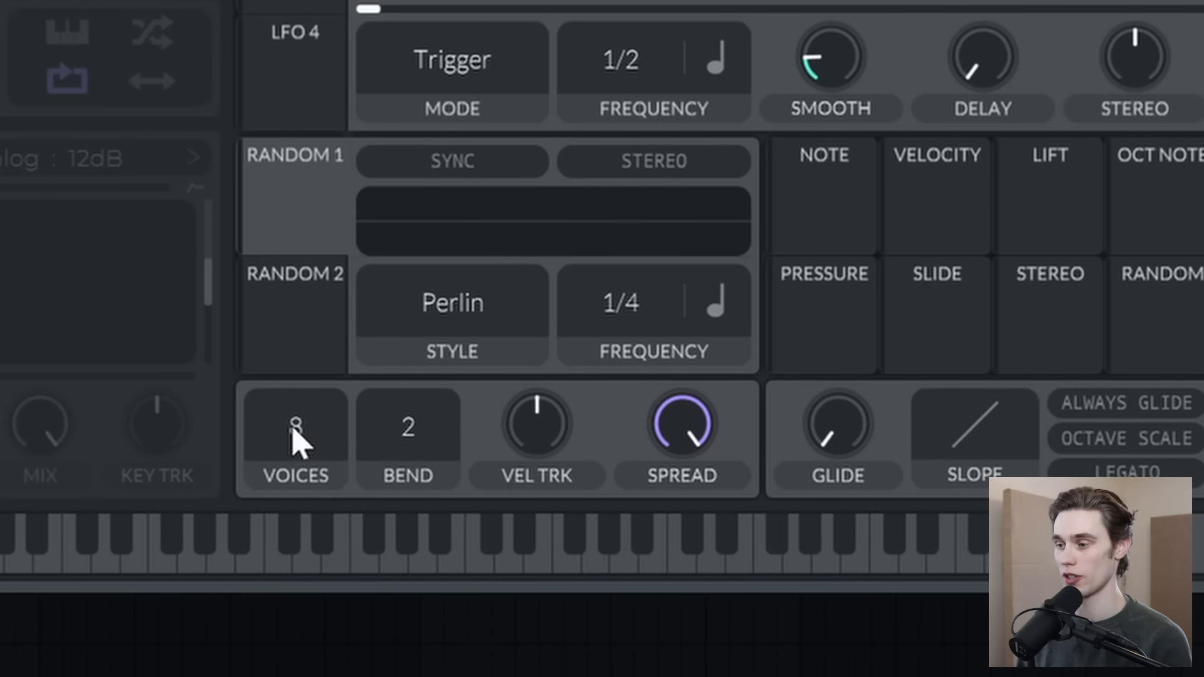
left_click_drag(344, 441, 361, 468)
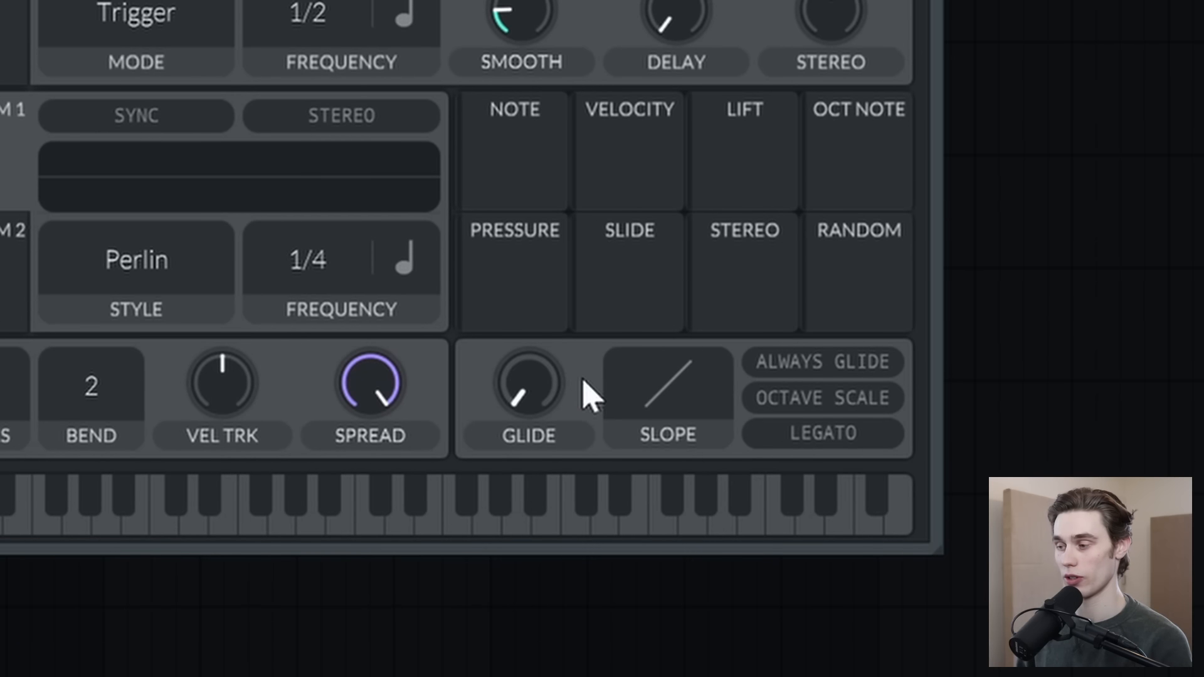
Step: Try out a glide between notes with Legato enabled, and reset both the glide time and Legato
left_click_drag(530, 392, 539, 301)
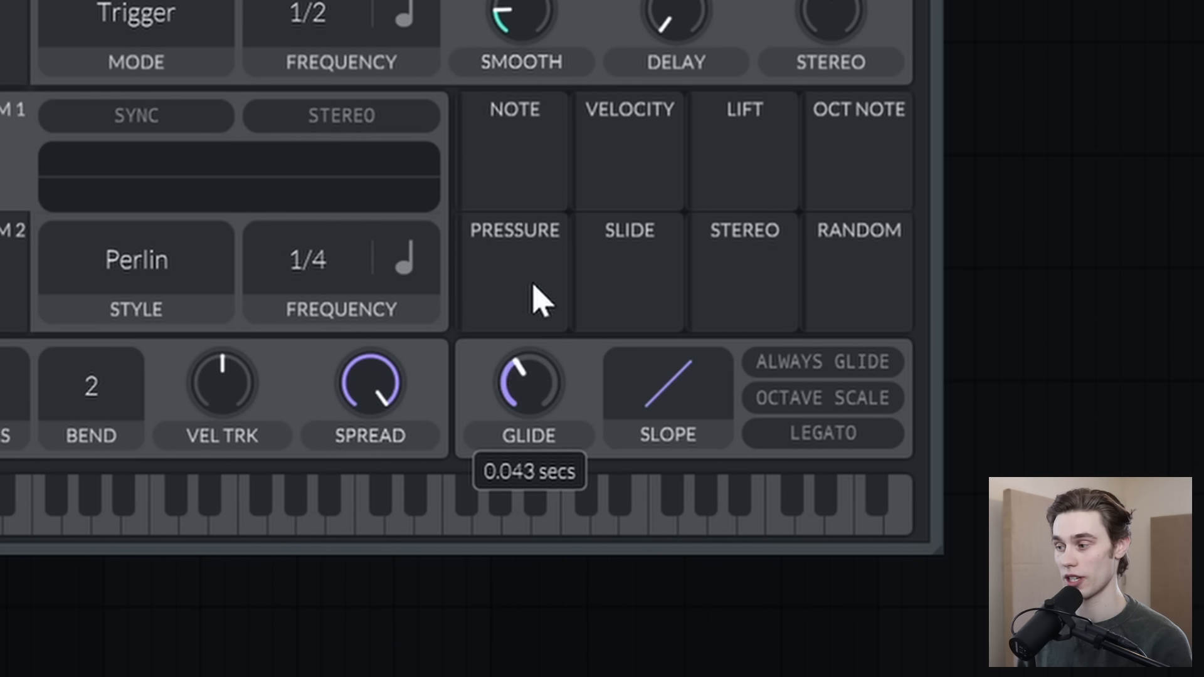
left_click_drag(538, 392, 551, 397)
left_click(841, 433)
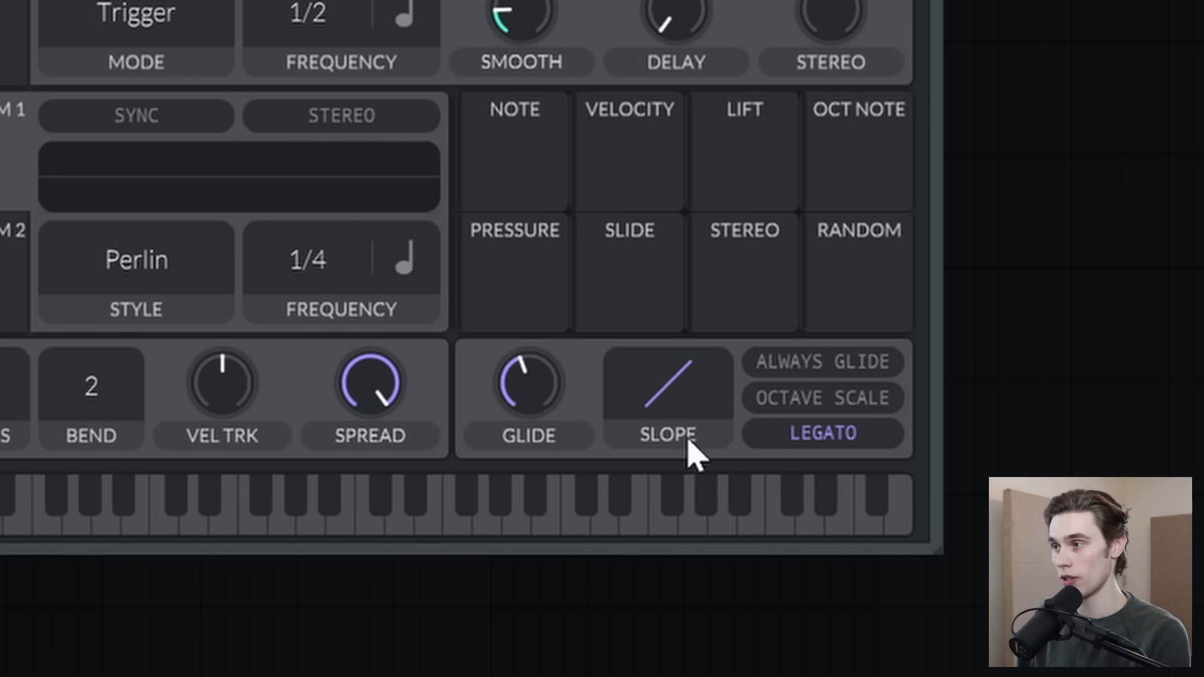
left_click_drag(528, 387, 542, 357)
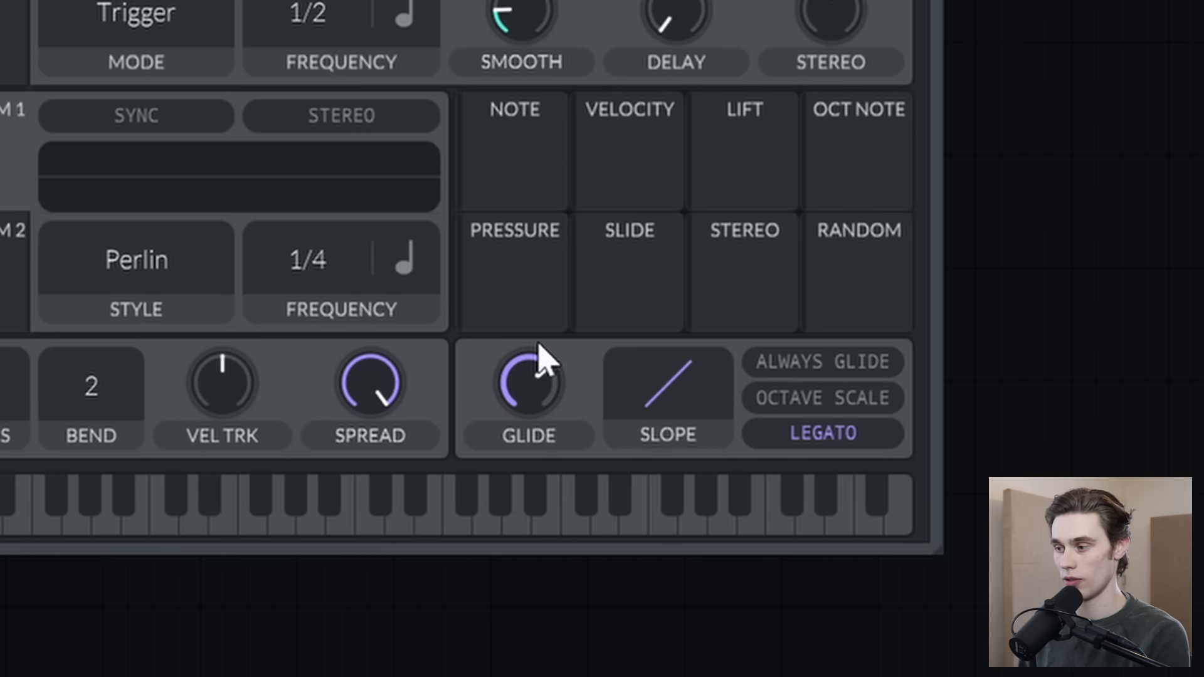
left_click(818, 438)
left_click_drag(542, 392, 510, 457)
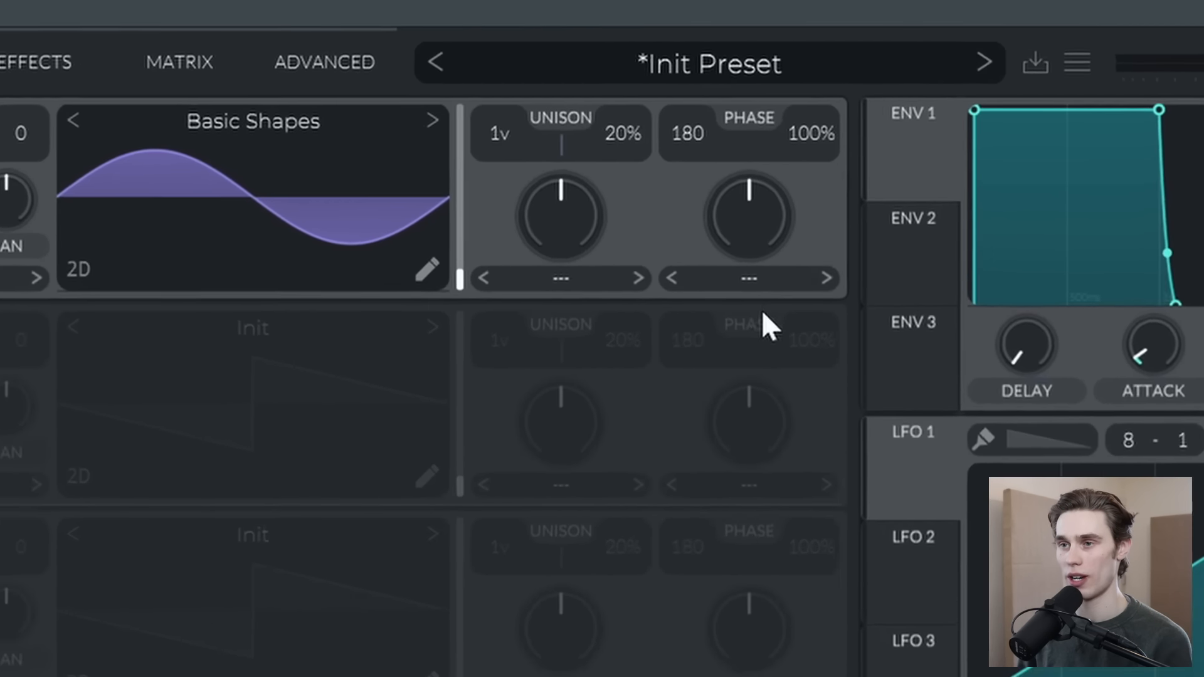
Step: Set oscillator 1's phase and phase randomization to 0, and envelope 1's attack to about 0.006 secs with a slightly shorter release
left_click_drag(682, 131, 689, 525)
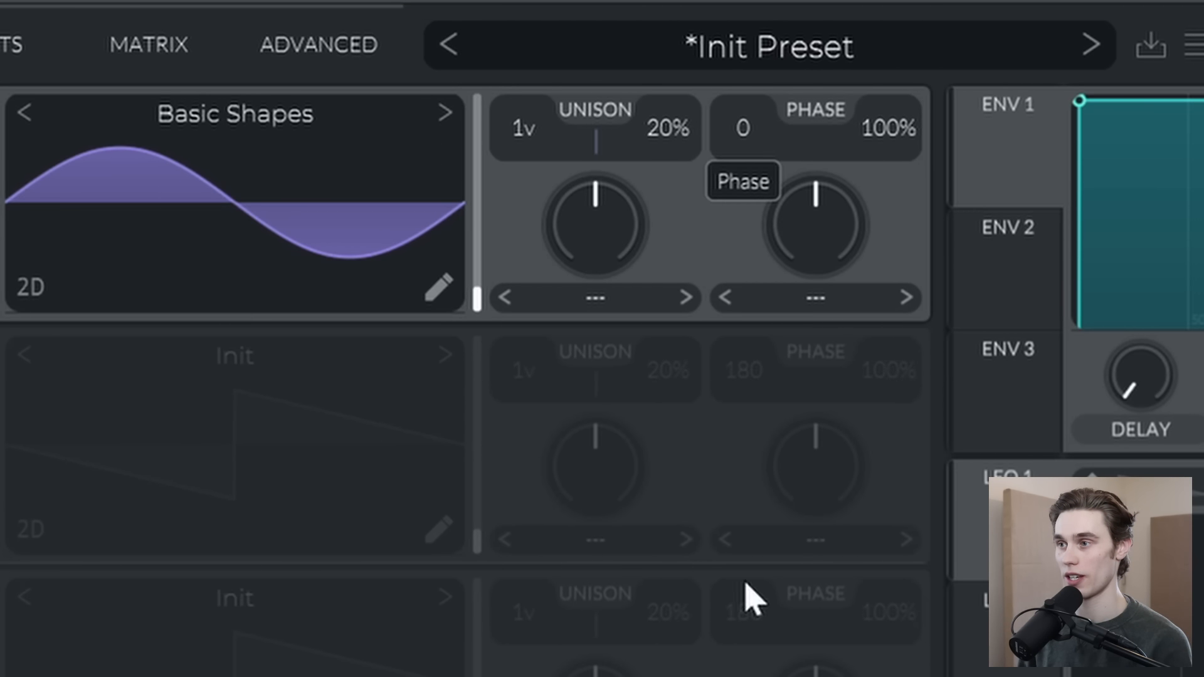
left_click_drag(868, 157, 828, 422)
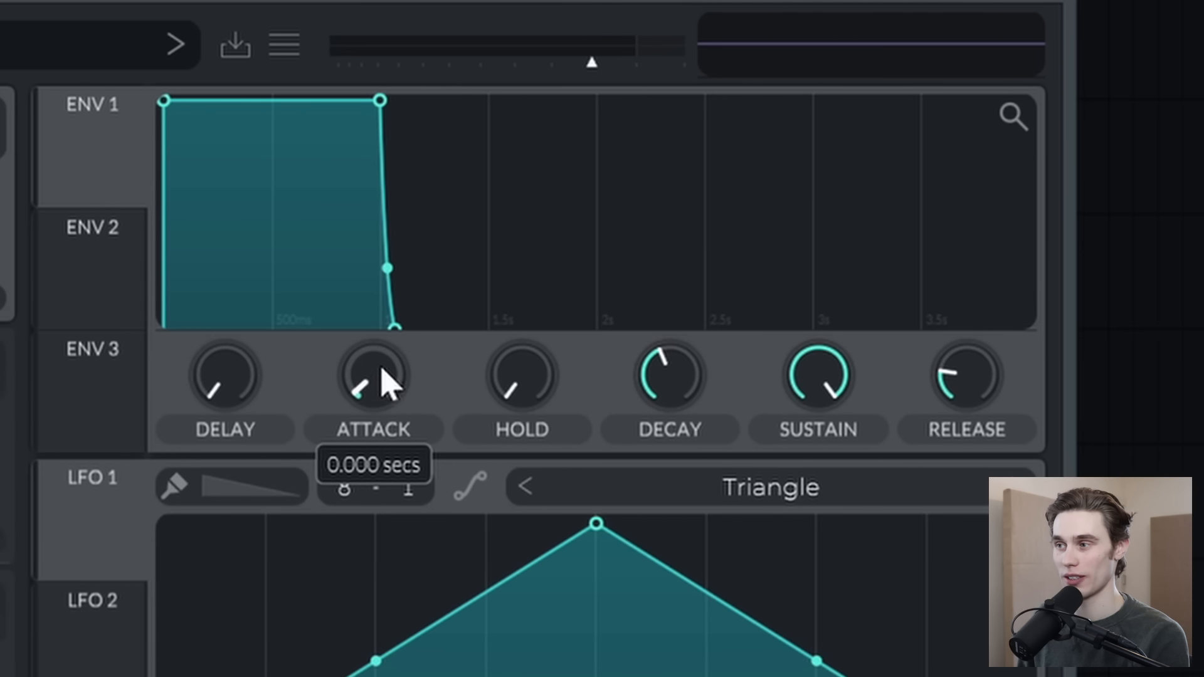
left_click_drag(384, 384, 387, 362)
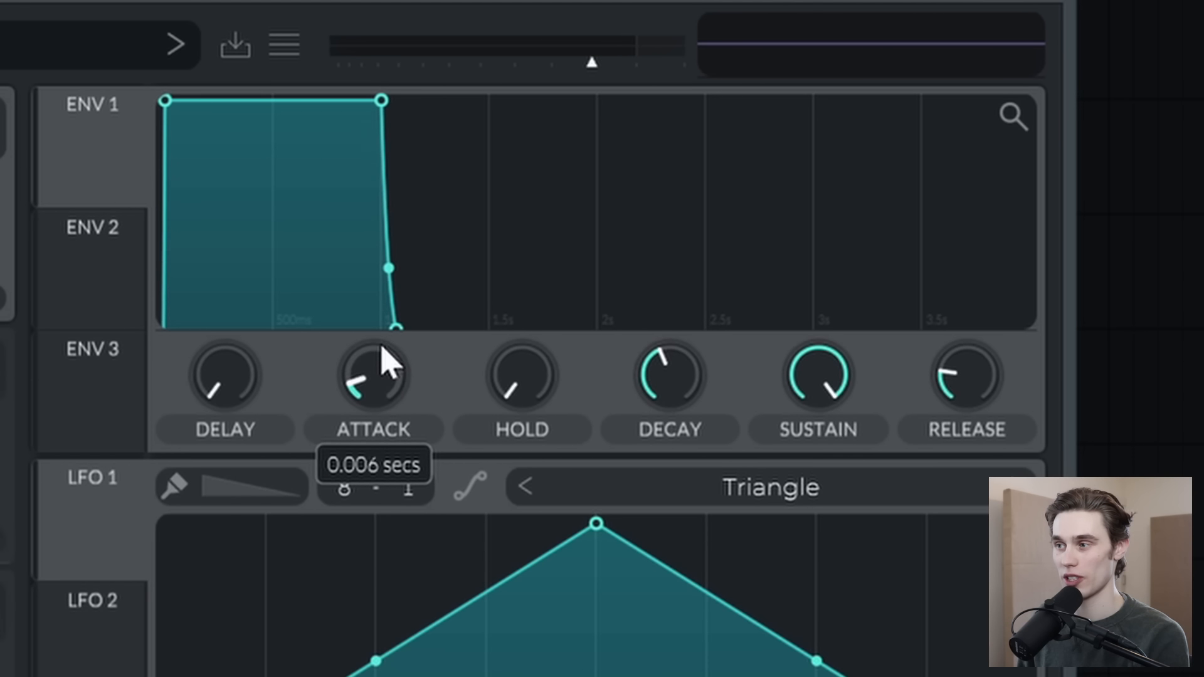
left_click_drag(962, 384, 953, 376)
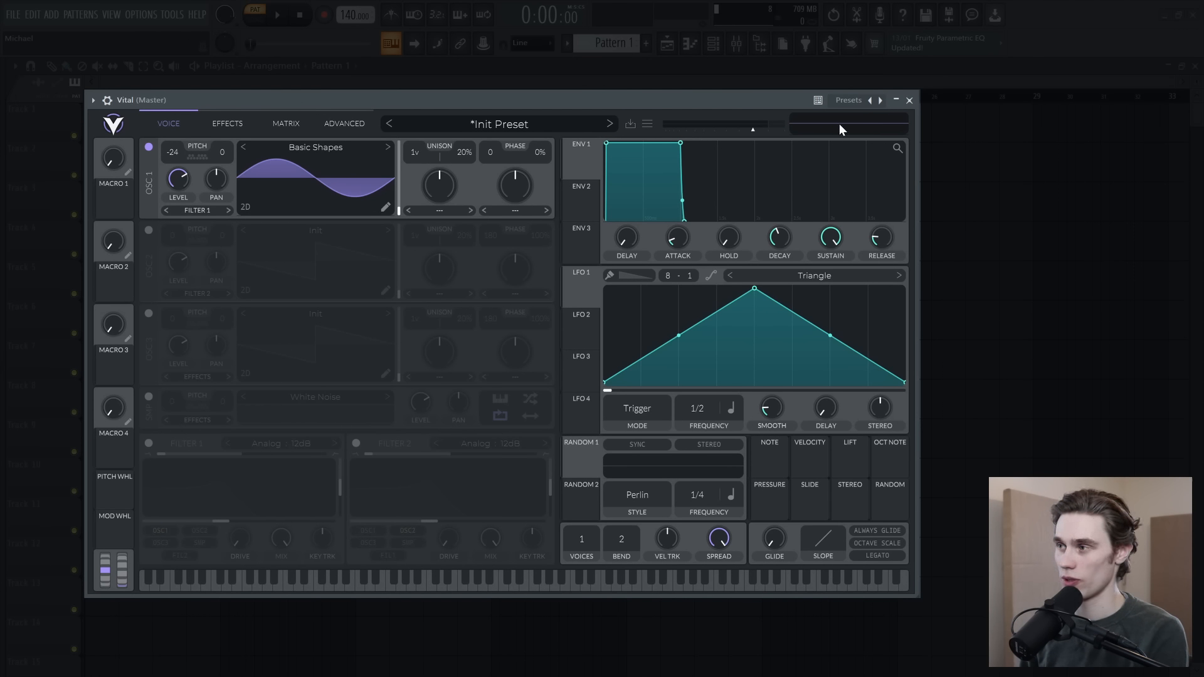
Step: Enable the Distortion effect with the Soft Clip type and raise its drive slightly
left_click(227, 124)
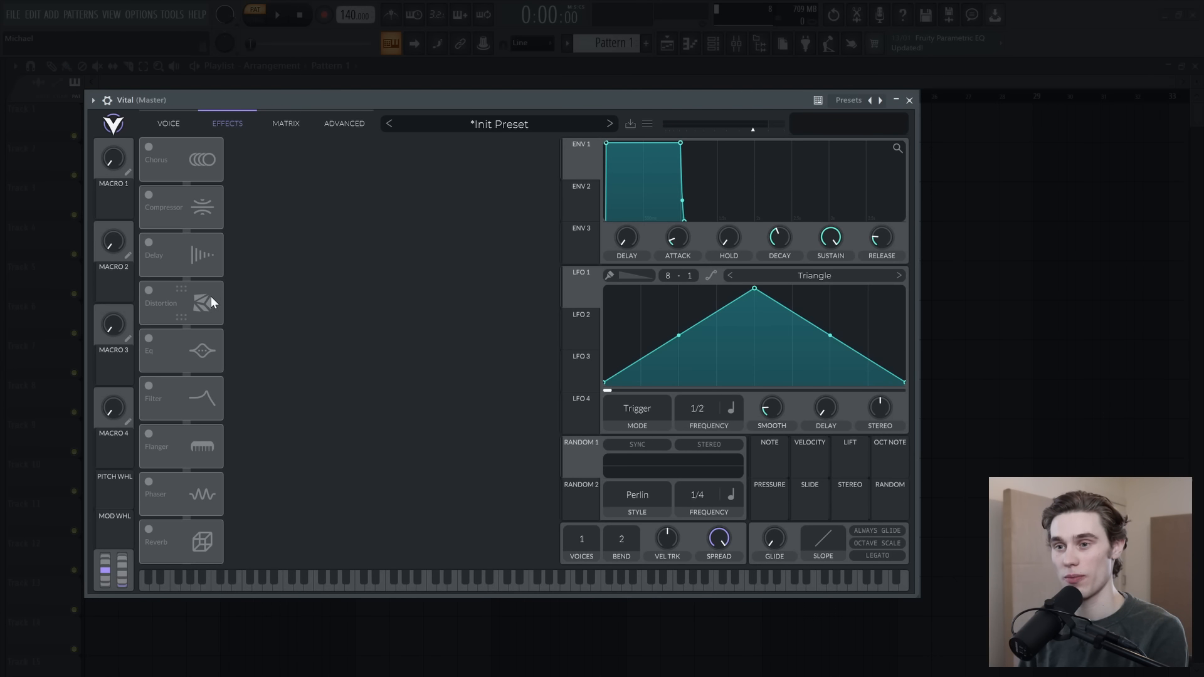
left_click(150, 291)
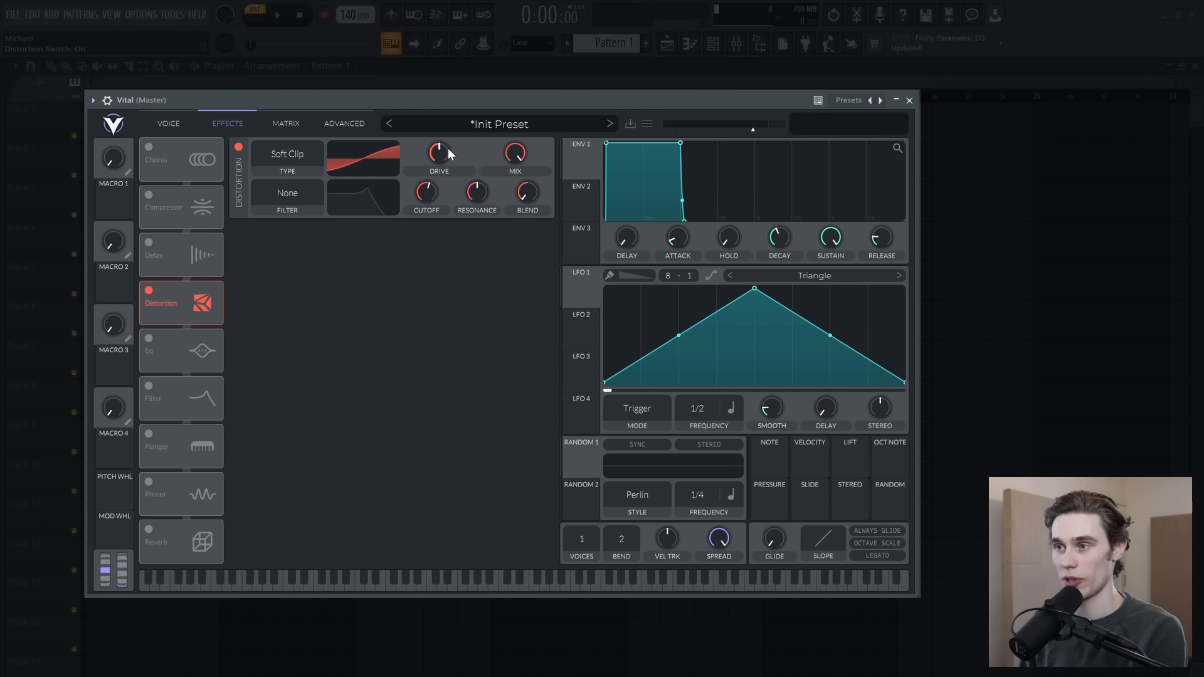
left_click_drag(435, 144, 426, 137)
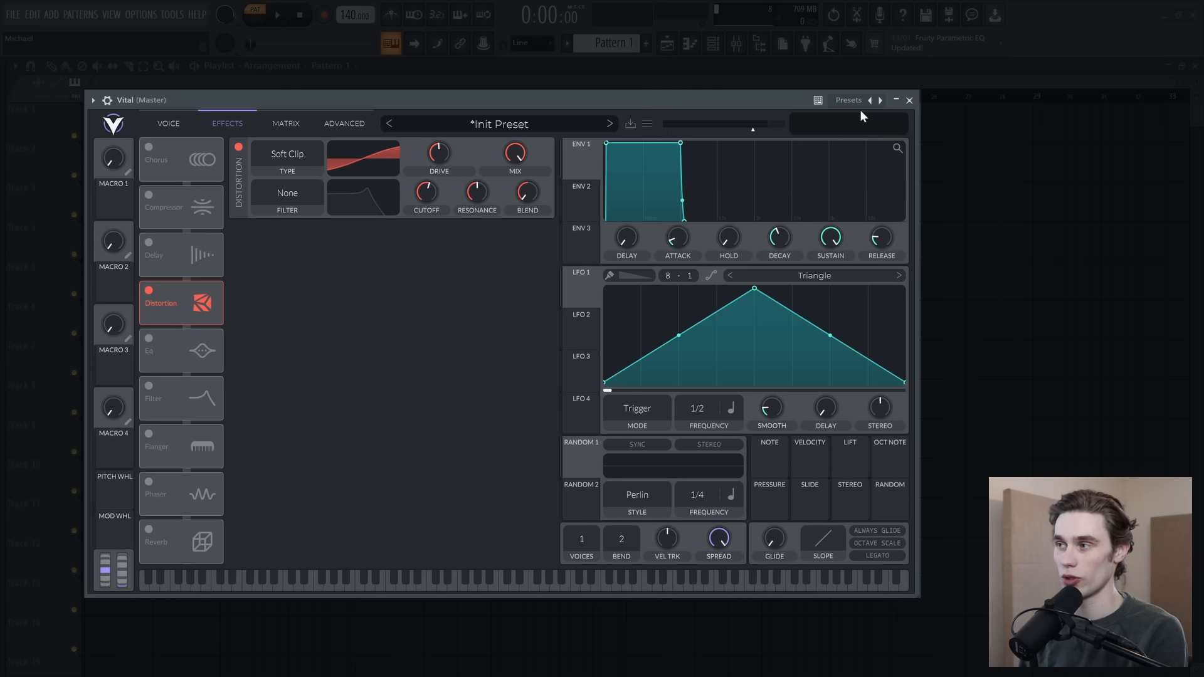
left_click_drag(436, 152, 432, 169)
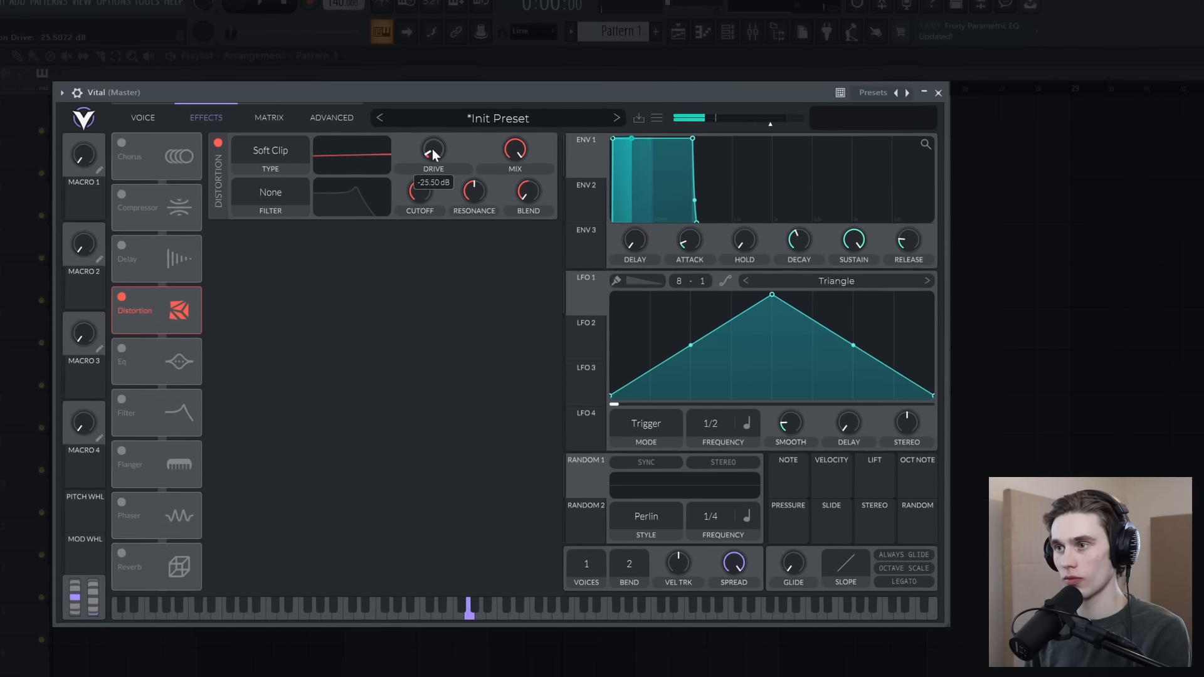
left_click_drag(438, 149, 439, 133)
mouse_move(385, 86)
left_mouse_down()
mouse_move(404, 31)
mouse_move(383, 107)
left_mouse_up()
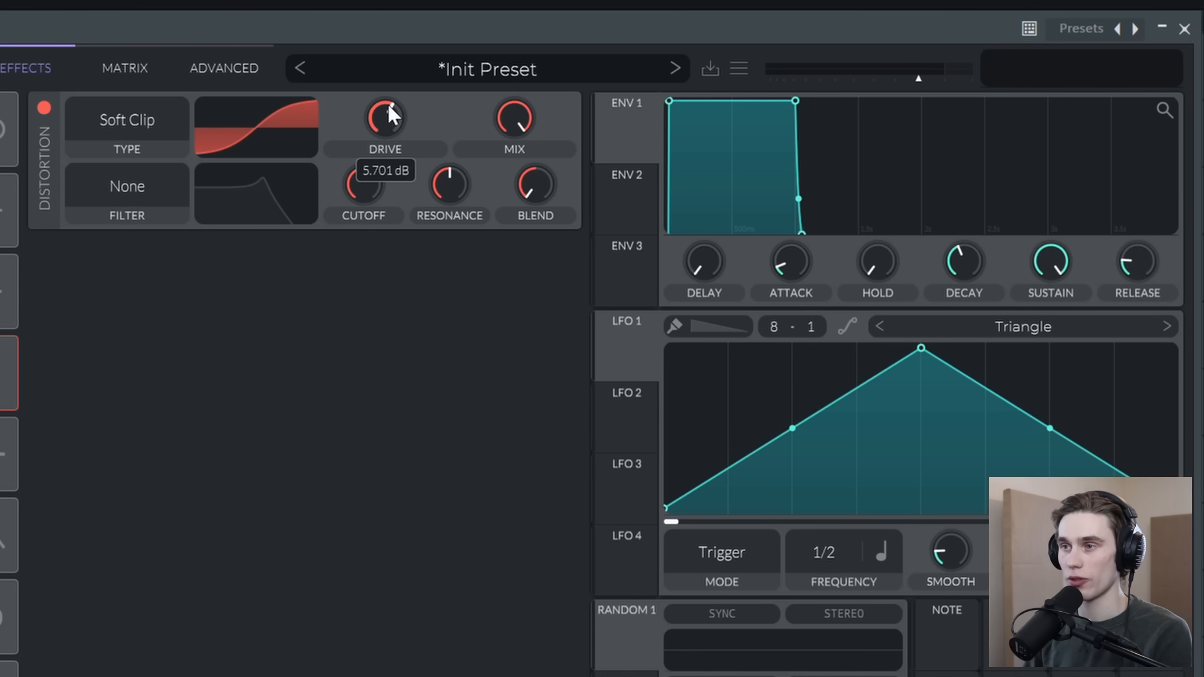
left_click_drag(390, 108, 389, 111)
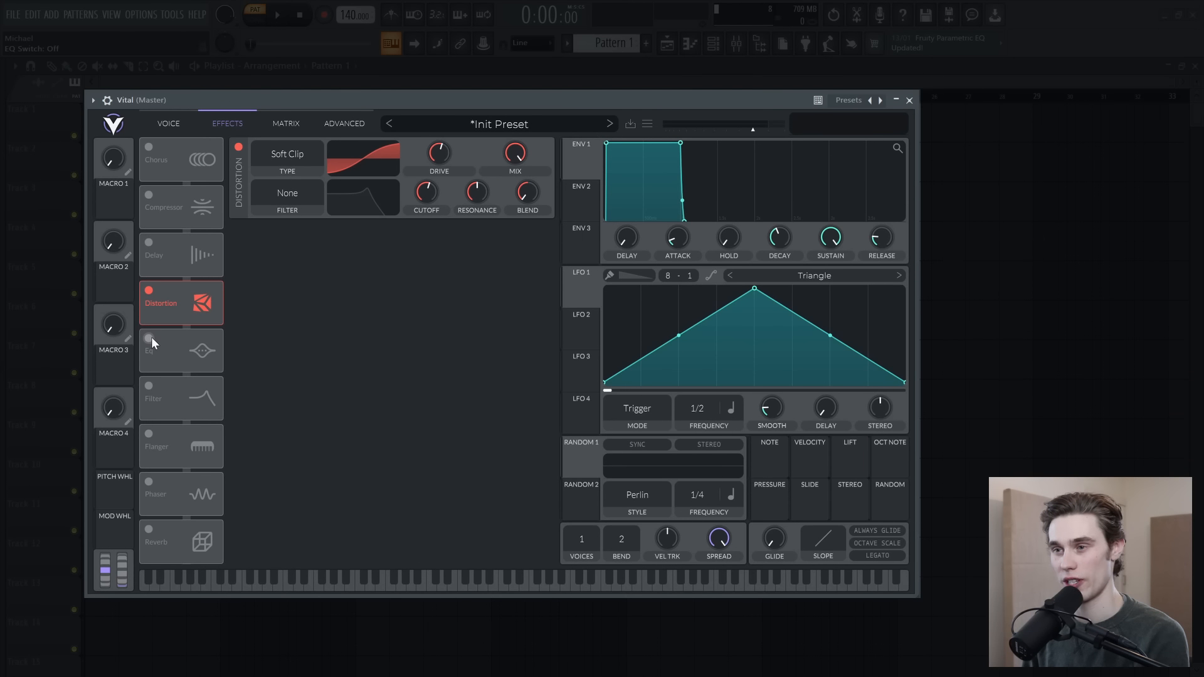
Step: Enable the EQ effect, place its low and mid bands in the bass range, and boost the low band's gain slightly
left_click(149, 338)
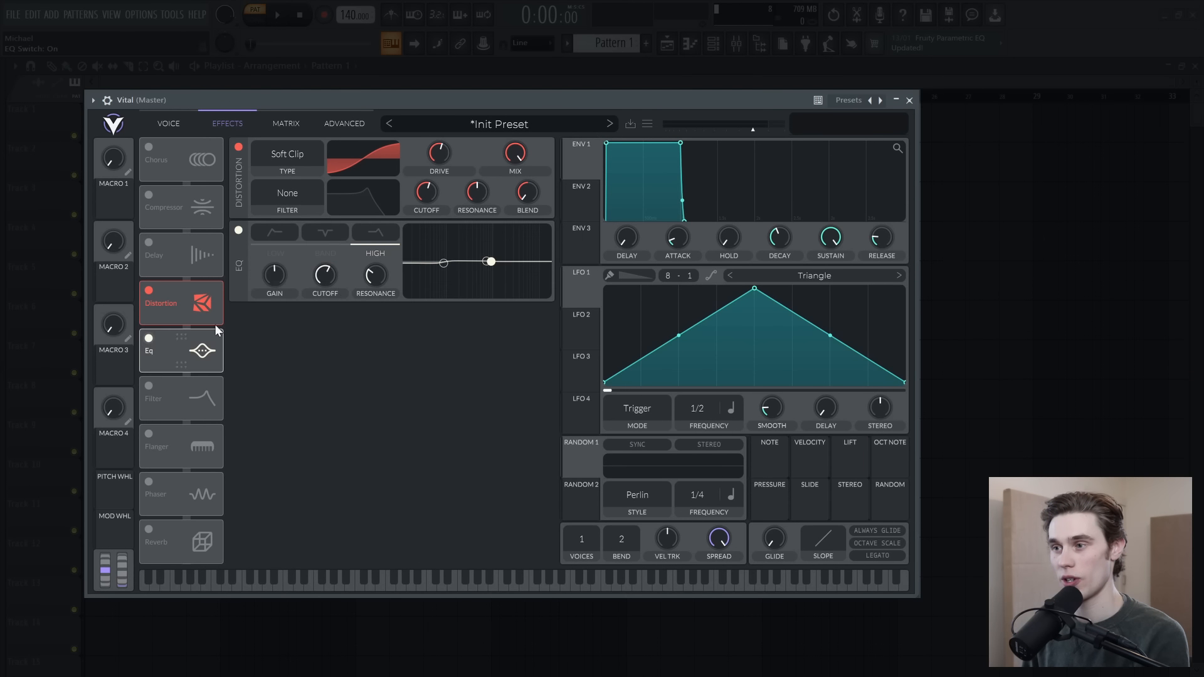
left_click_drag(450, 261, 448, 257)
left_click_drag(856, 329, 784, 349)
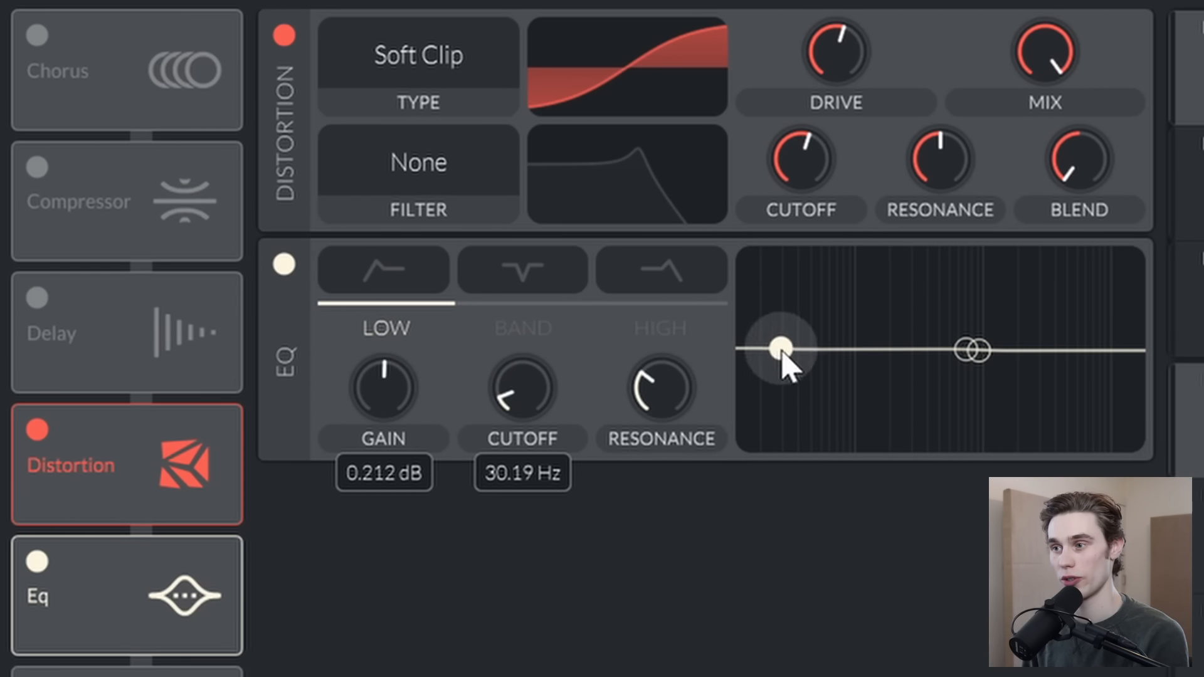
mouse_move(966, 348)
left_mouse_down()
mouse_move(796, 339)
mouse_move(856, 354)
mouse_move(983, 354)
mouse_move(973, 407)
mouse_move(959, 355)
mouse_move(977, 351)
left_mouse_up()
left_click_drag(781, 348, 836, 349)
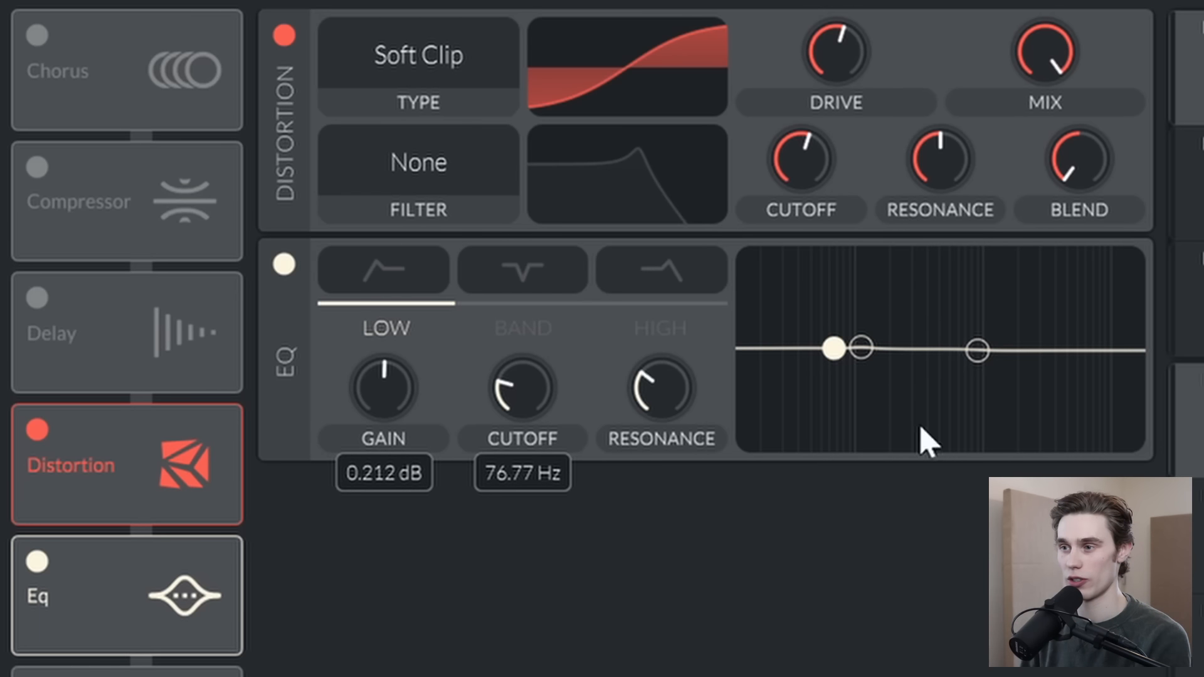
mouse_move(834, 348)
left_mouse_down()
mouse_move(843, 367)
mouse_move(851, 340)
left_mouse_up()
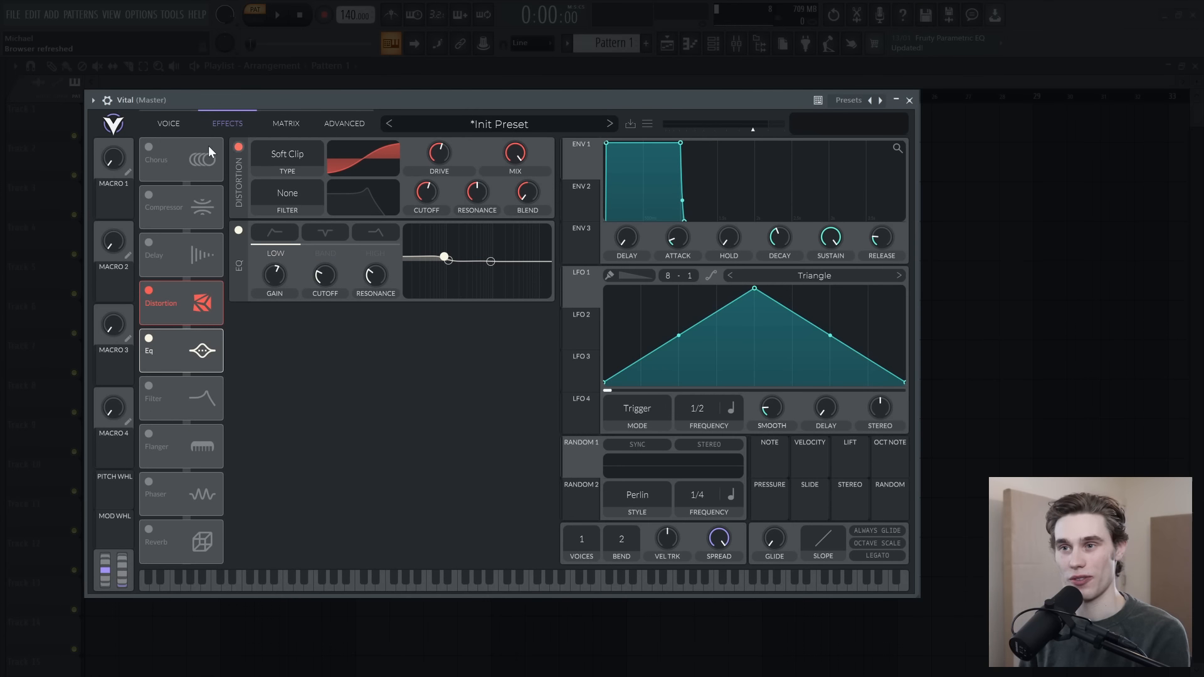
Step: Initialize a fresh preset and set oscillator 1 to -12 semitones with phase and phase randomization at 0
left_click(153, 94)
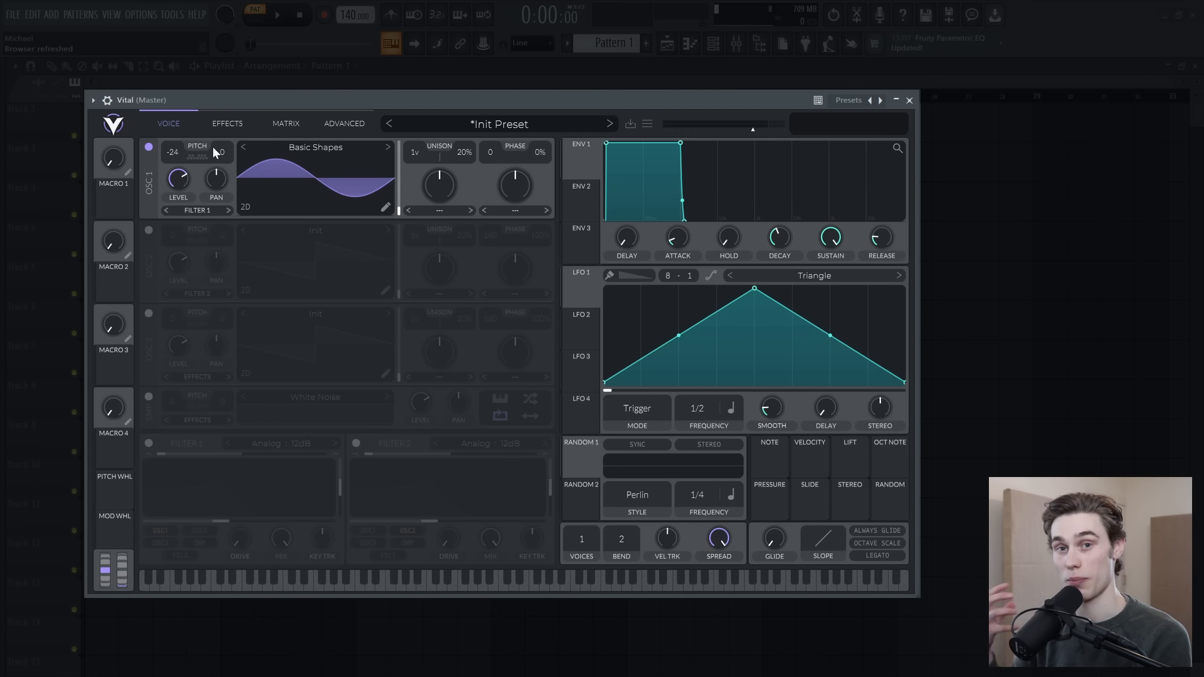
left_click(647, 123)
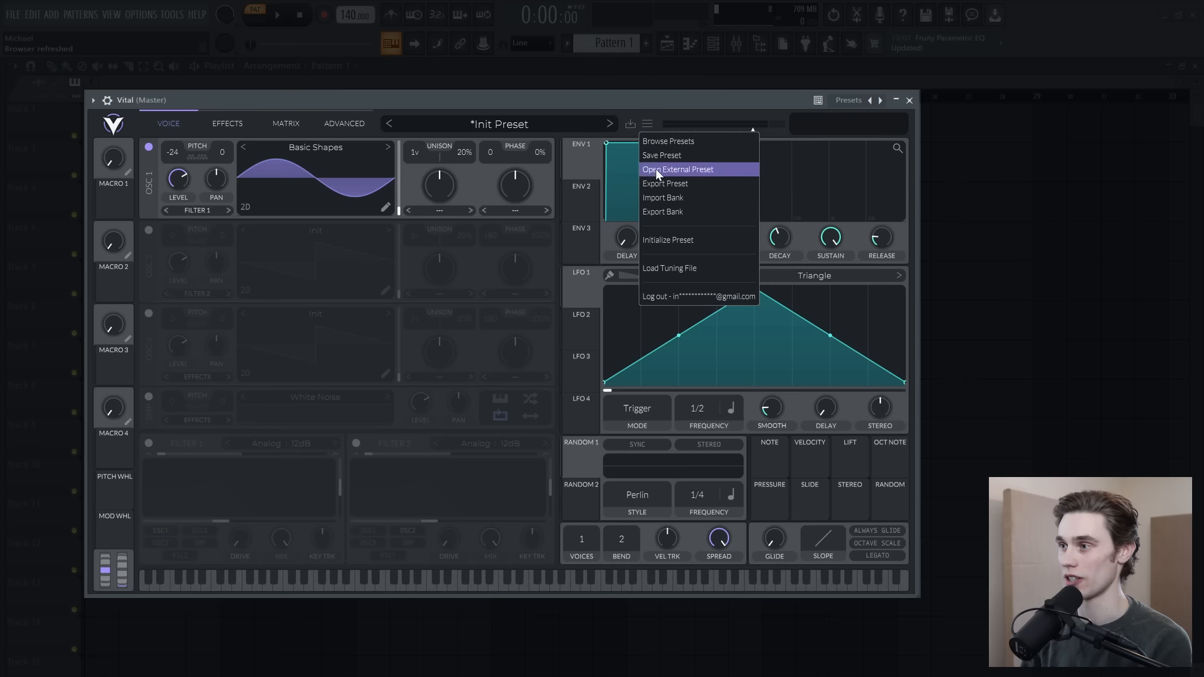
left_click(676, 242)
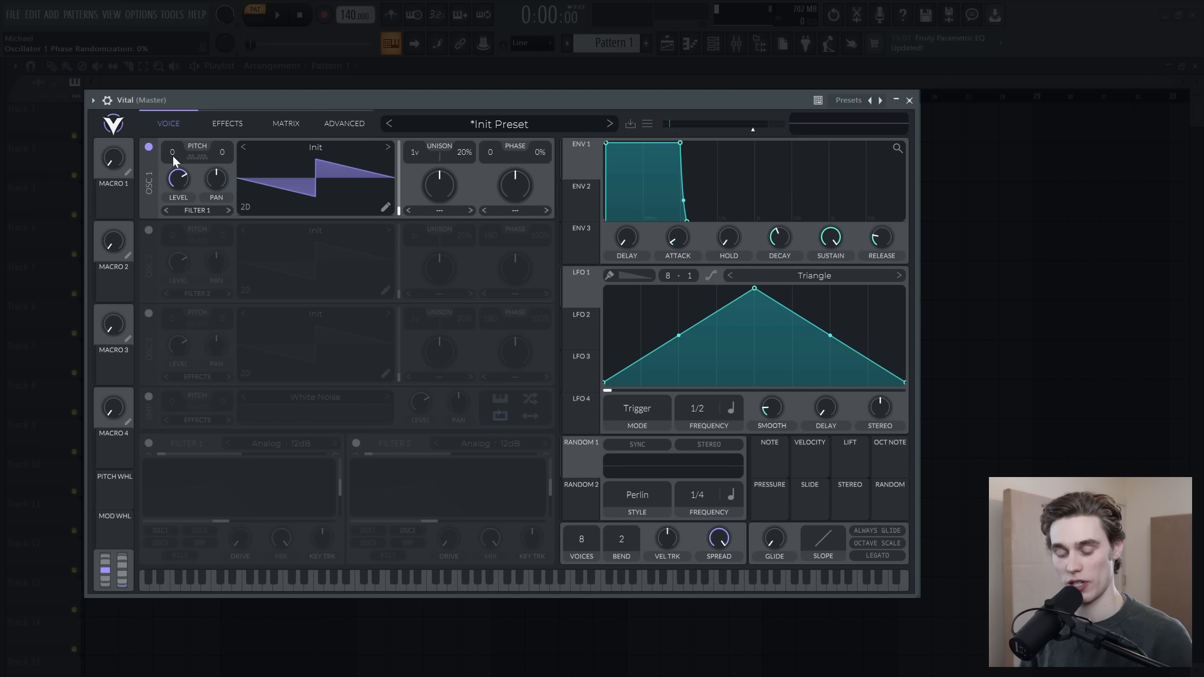
scroll(173, 157, "down", 1)
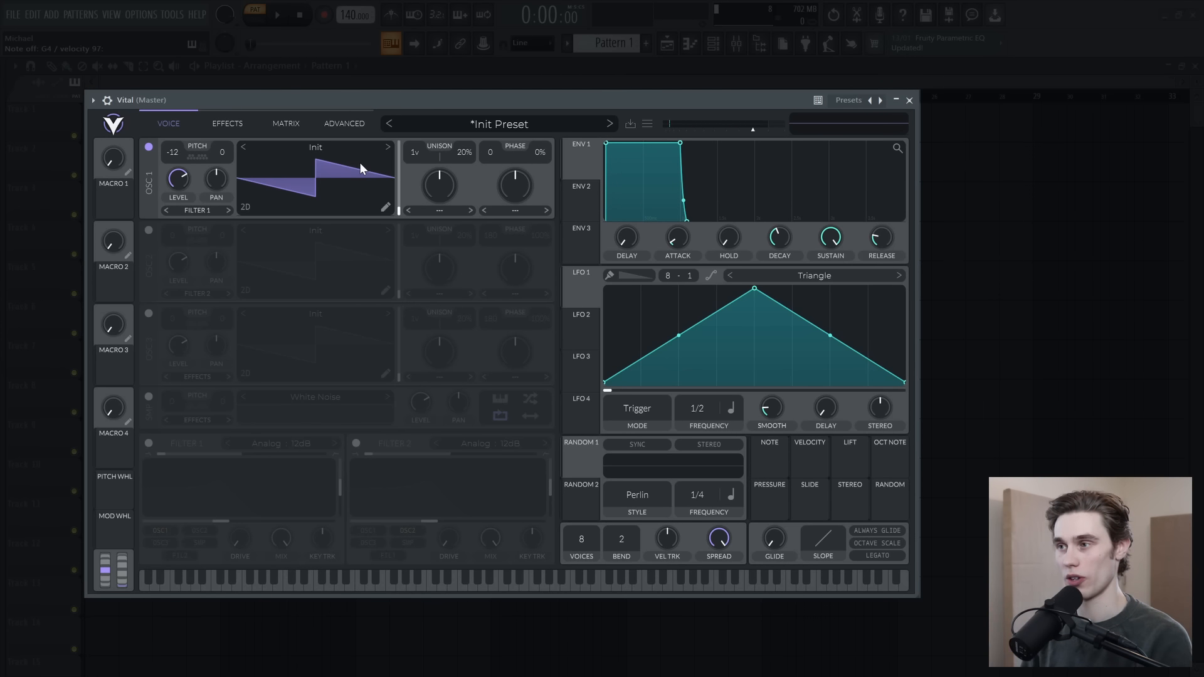
Step: Shape envelope 1 with a longer decay, a lower sustain, a longer release and an adjusted decay curve
left_click_drag(681, 145, 708, 168)
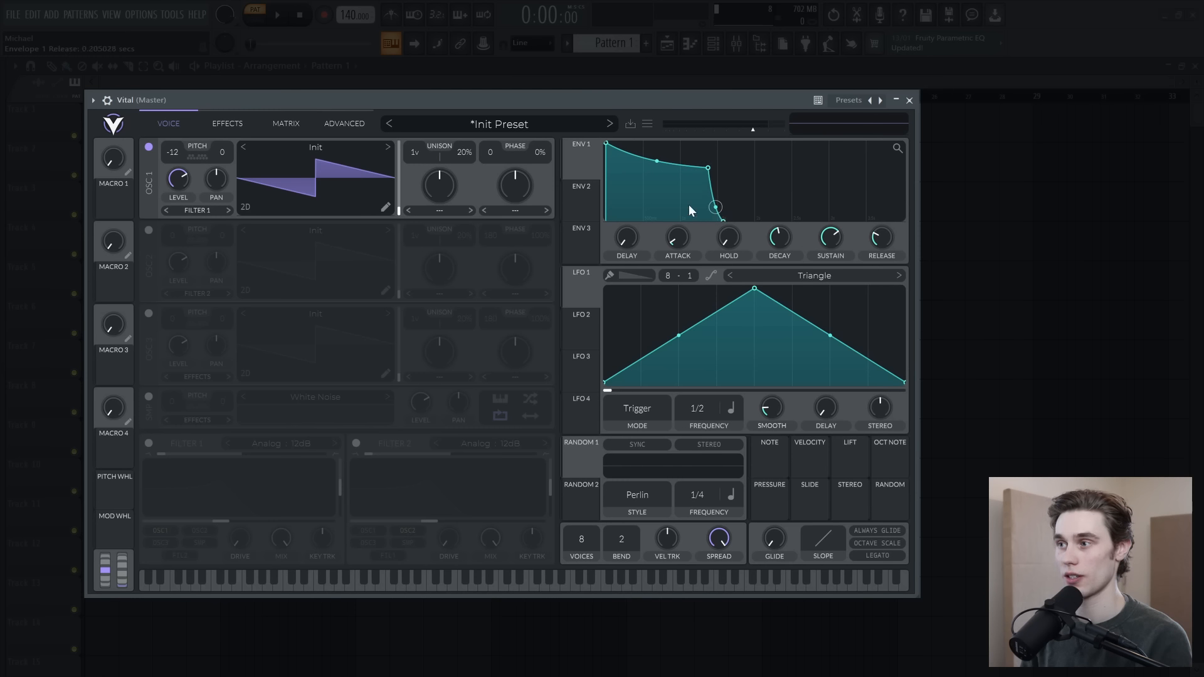
left_click_drag(657, 161, 656, 168)
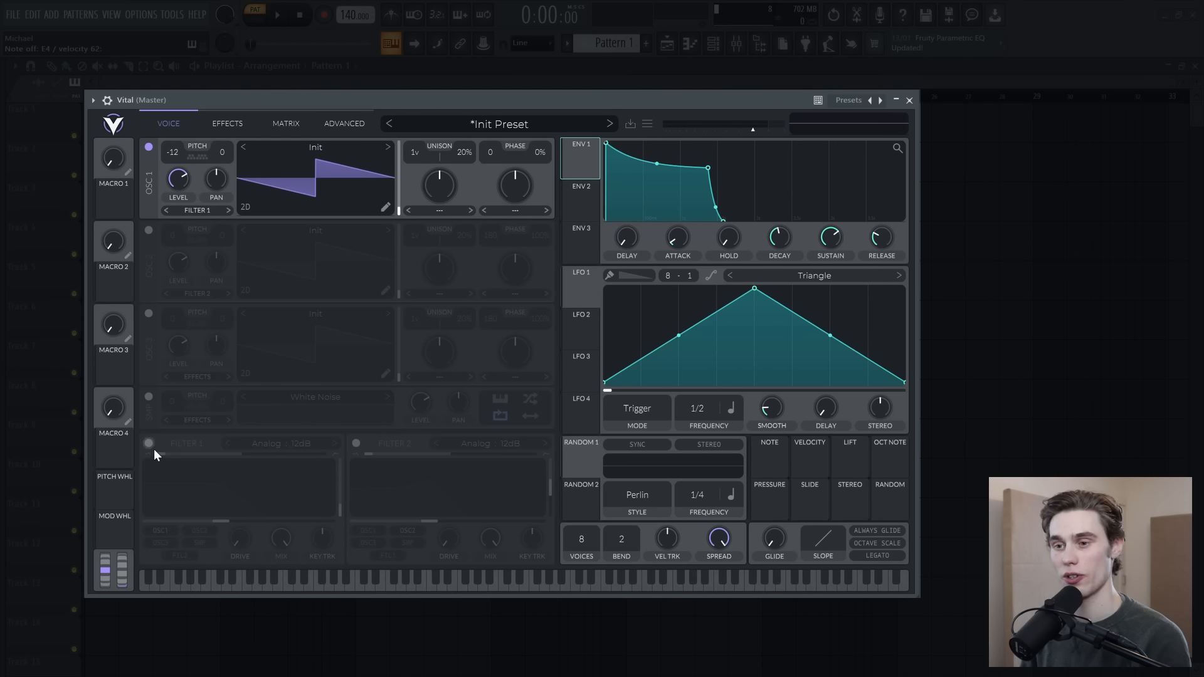
Step: Enable Filter 1 on oscillator 1, set it to Analog 24dB and raise its cutoff to about 33 semitones
left_click(149, 443)
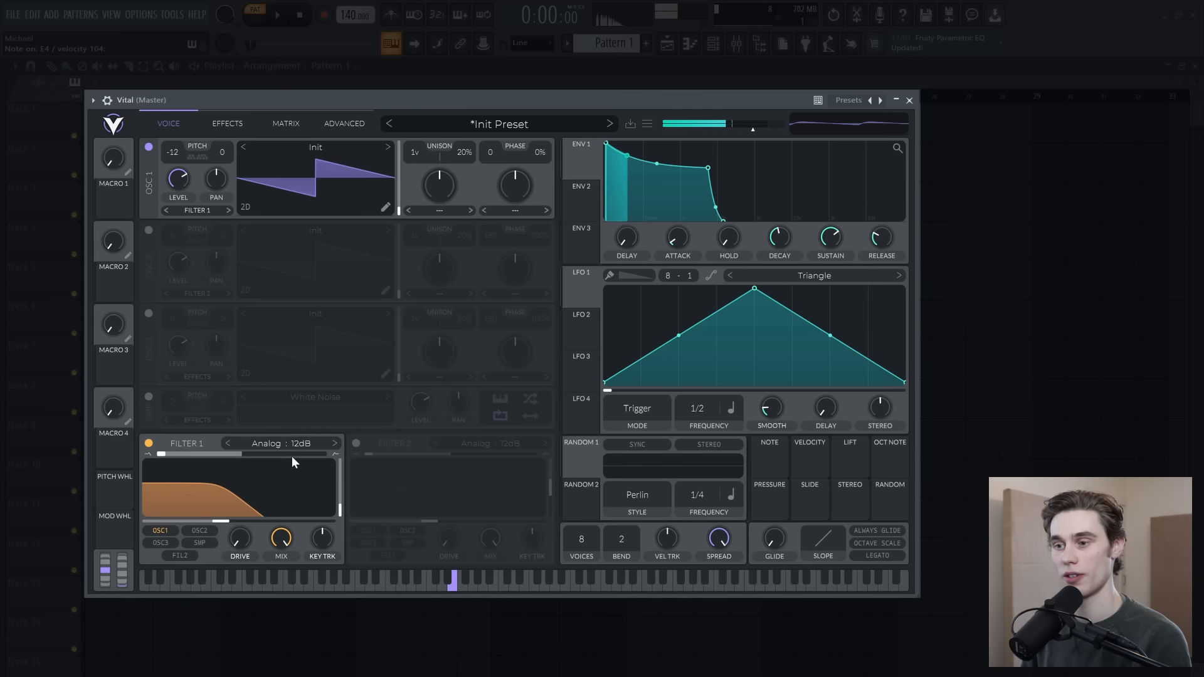
left_click(149, 442)
left_click(149, 442)
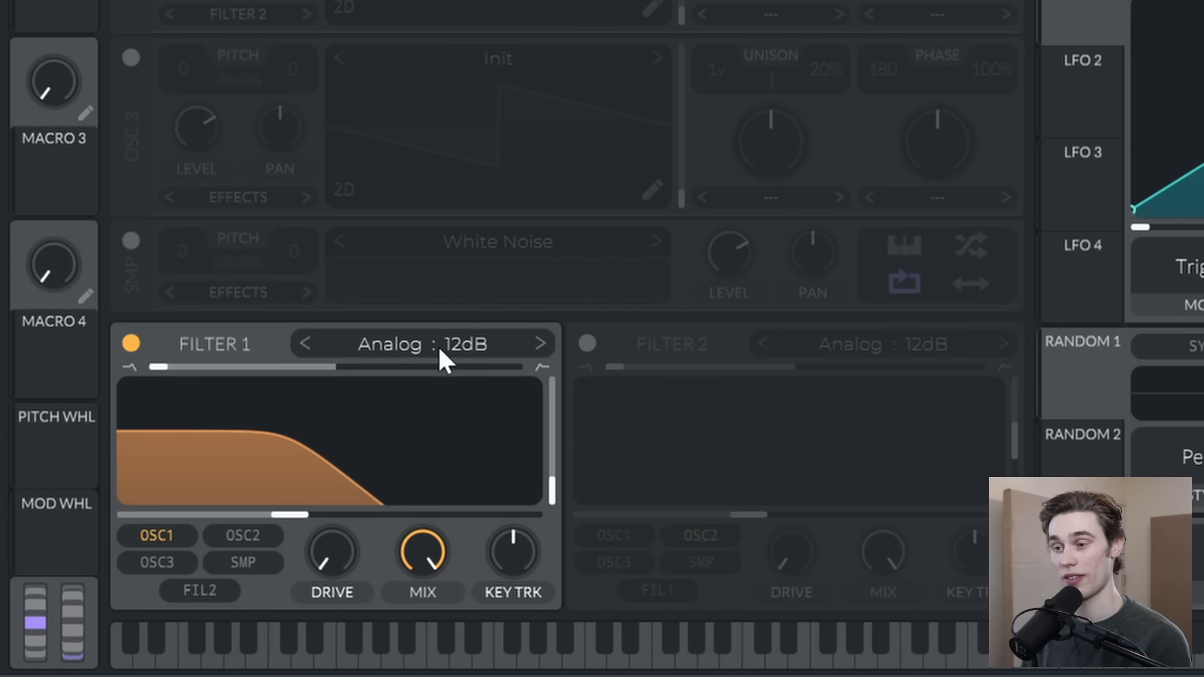
left_click(288, 443)
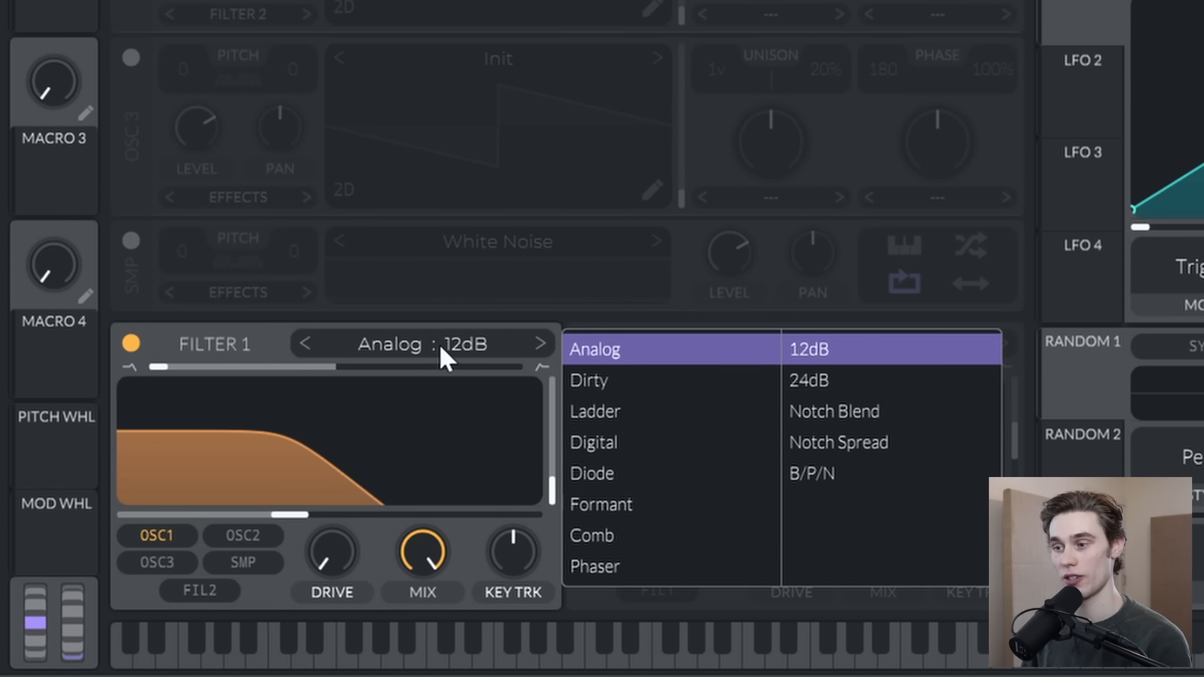
left_click(825, 376)
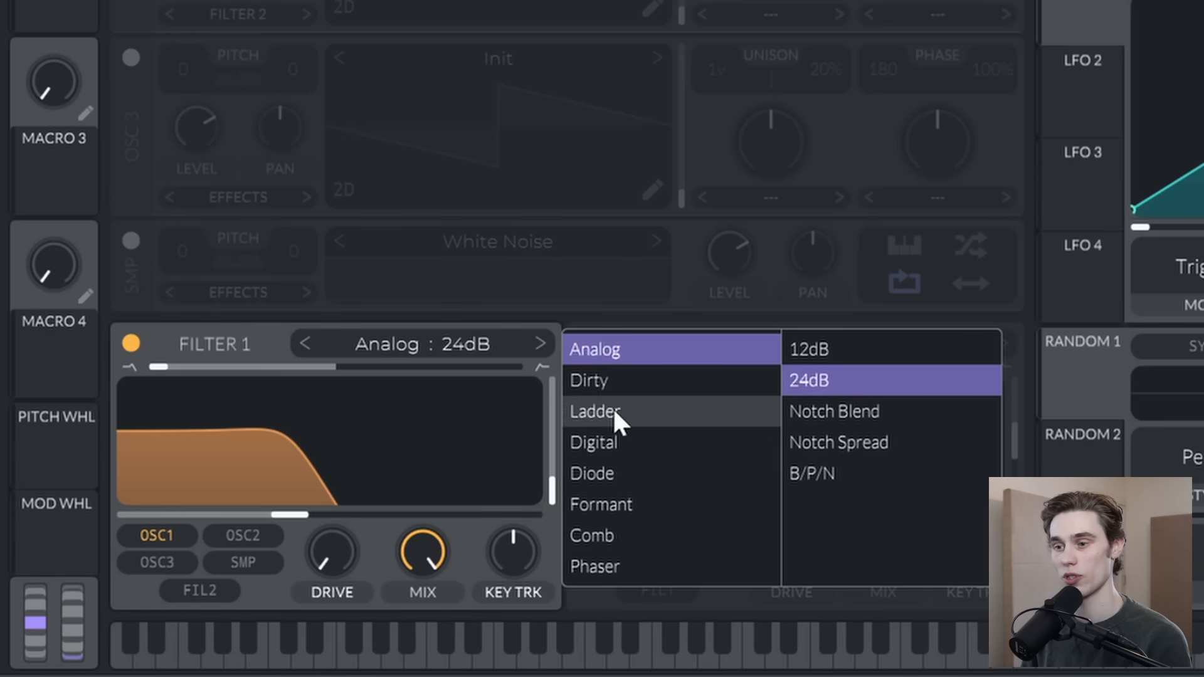
left_click_drag(289, 516, 348, 518)
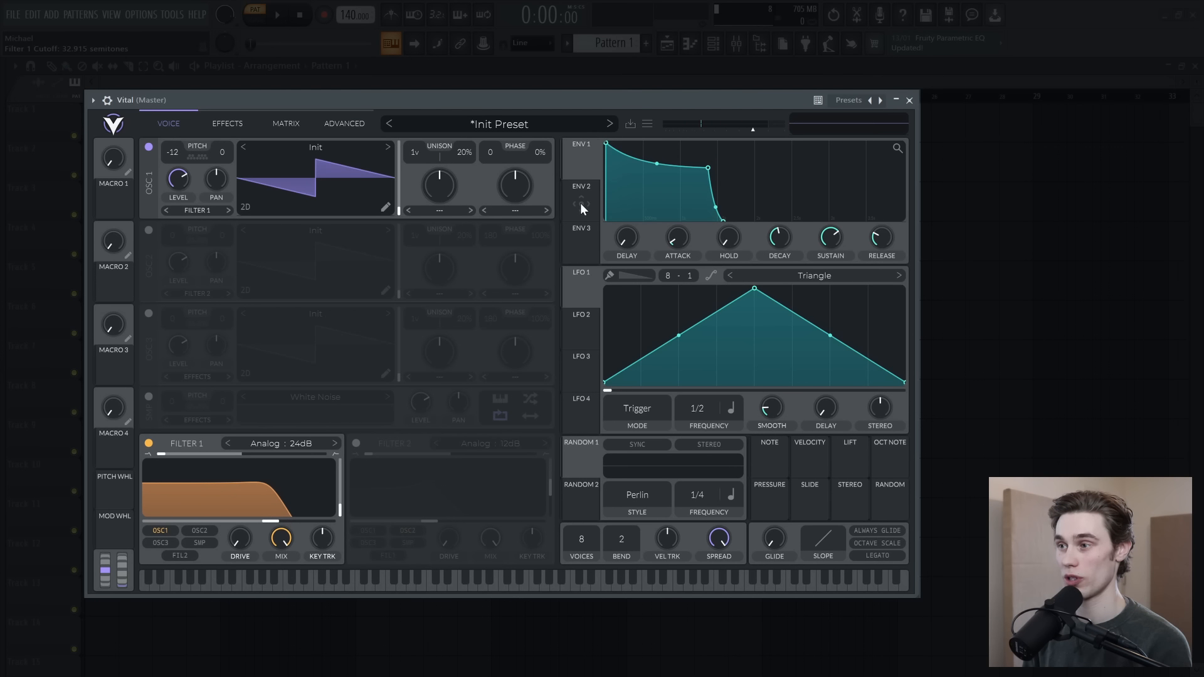
Step: Shape envelope 2 with a short curved decay and low sustain, and assign it to Filter 1's cutoff with the base cutoff lowered
left_click(581, 202)
left_click_drag(677, 143, 621, 196)
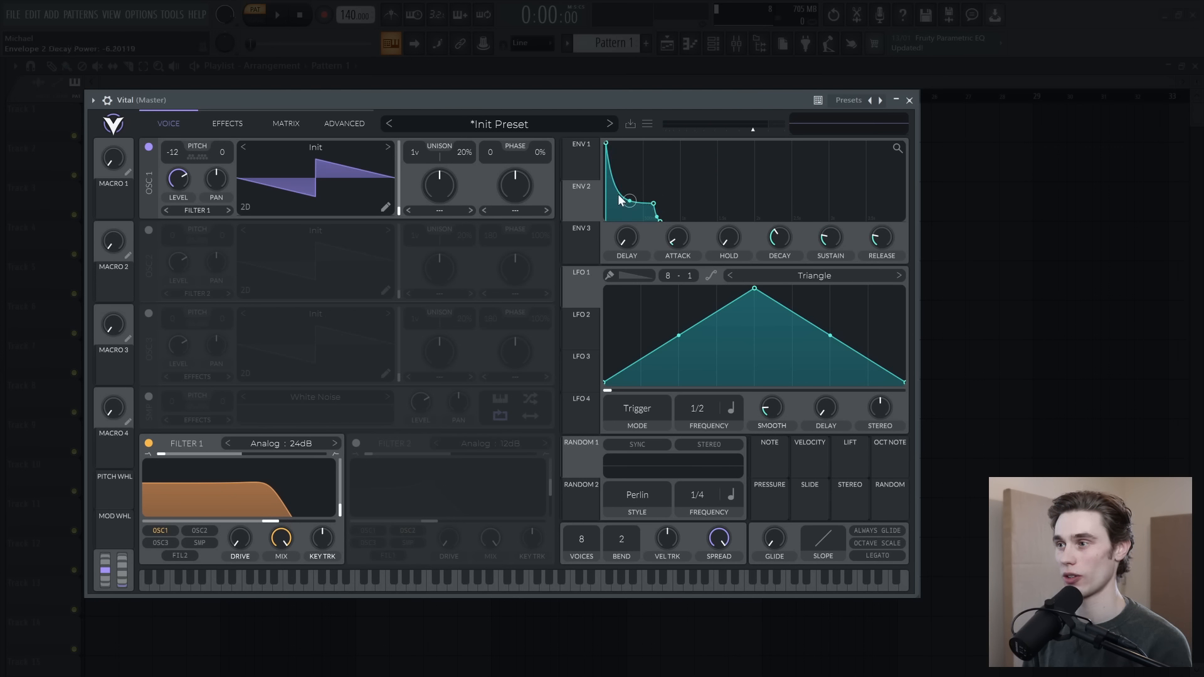
left_click_drag(583, 201, 273, 517)
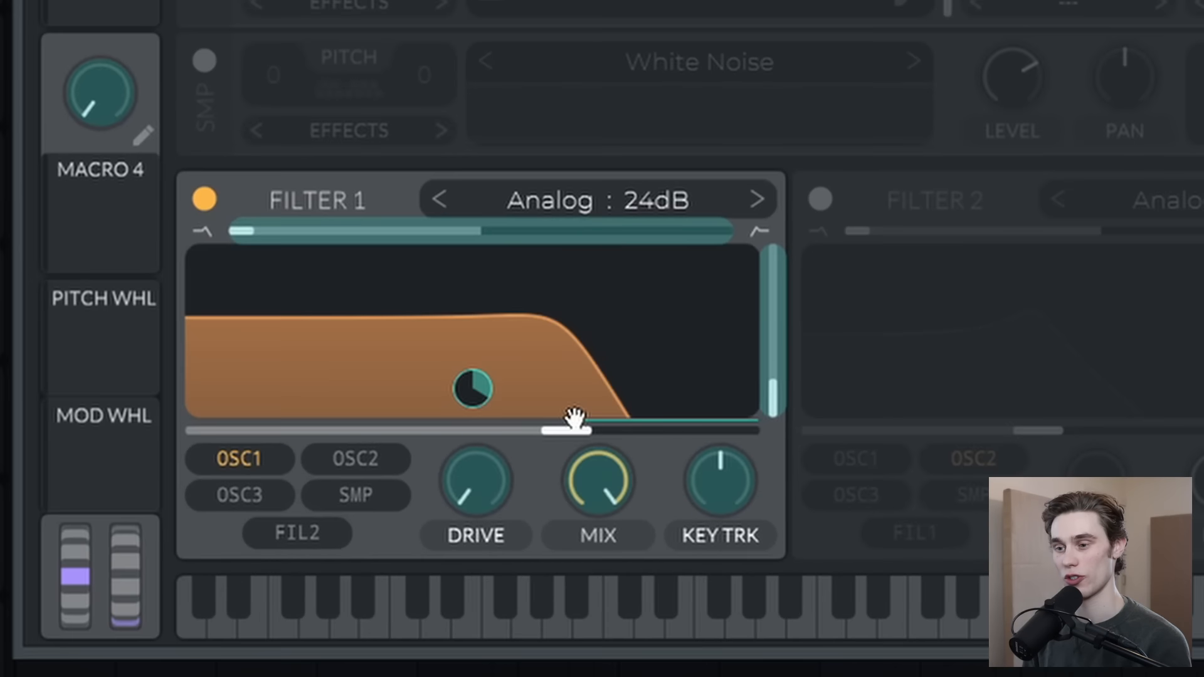
left_click_drag(573, 417, 311, 433)
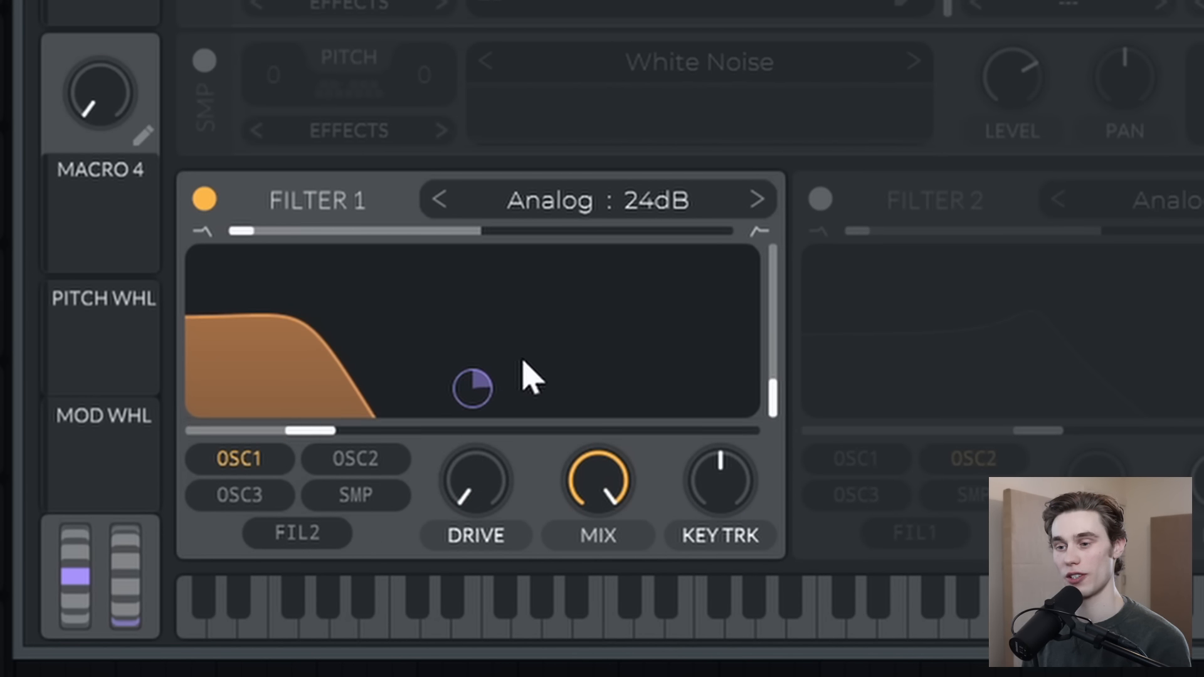
Step: Adjust the amount of envelope 2's modulation on the Filter 1 cutoff and set the filter's resonance to 0%
left_click_drag(481, 397, 471, 398)
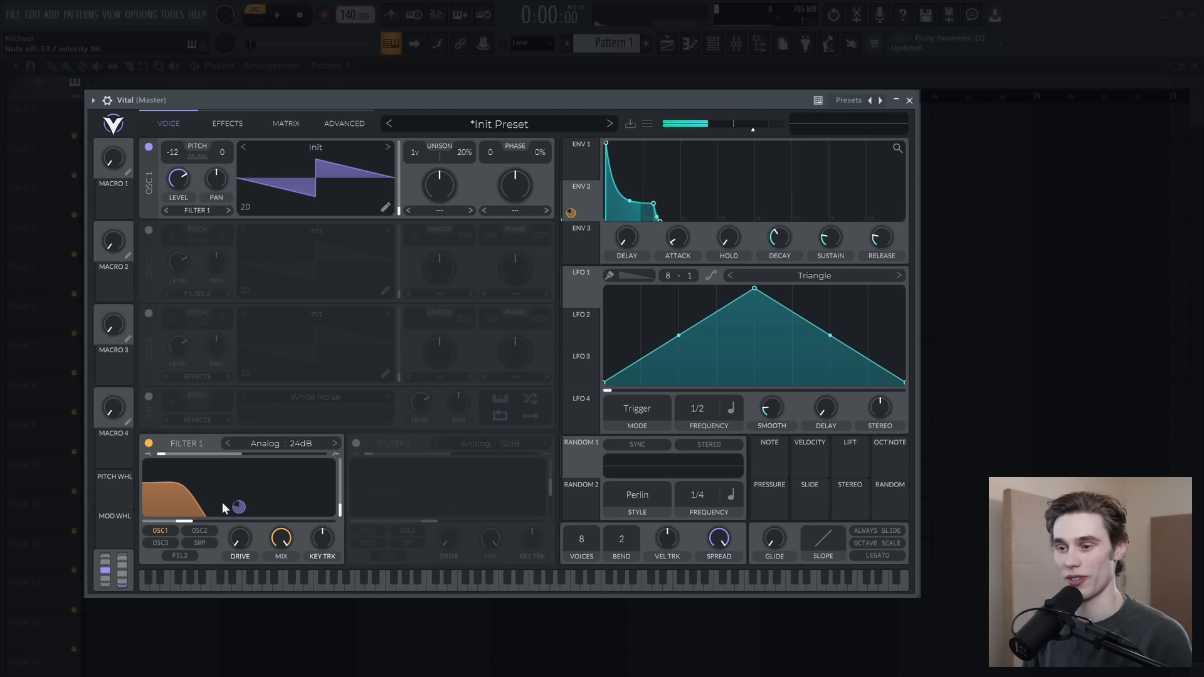
left_click_drag(238, 507, 239, 506)
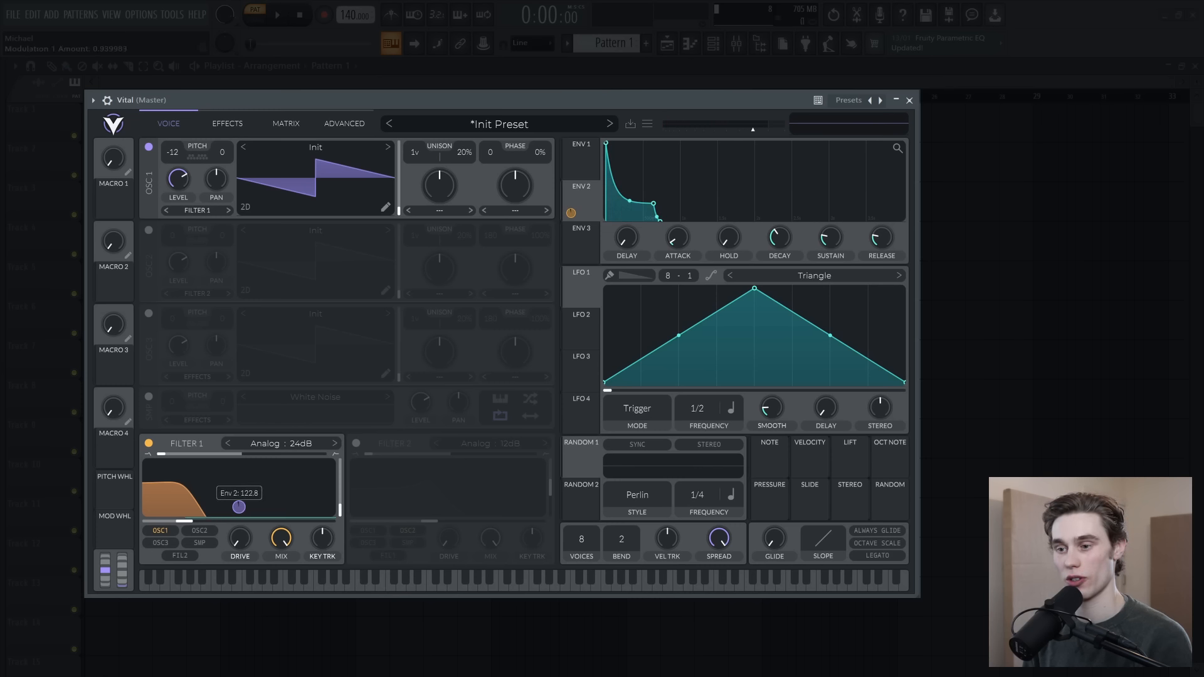
mouse_move(239, 507)
left_mouse_down()
mouse_move(239, 520)
mouse_move(239, 508)
left_mouse_up()
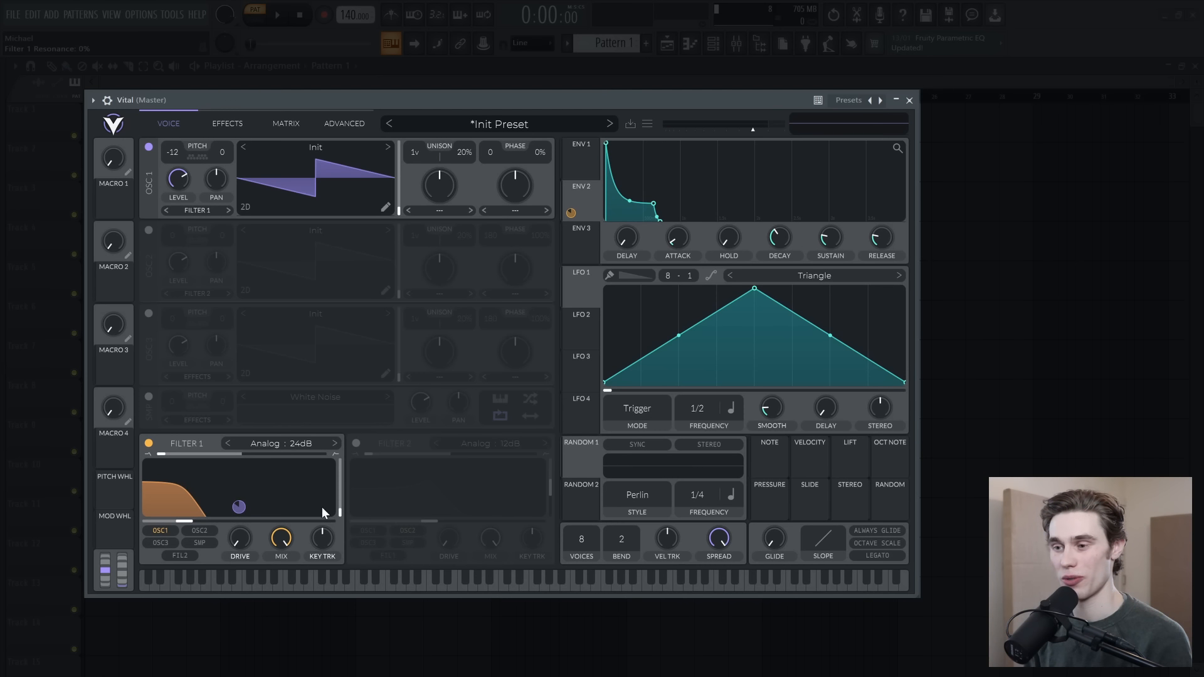
mouse_move(341, 511)
left_mouse_down()
mouse_move(344, 468)
mouse_move(350, 524)
mouse_move(341, 502)
mouse_move(343, 516)
left_mouse_up()
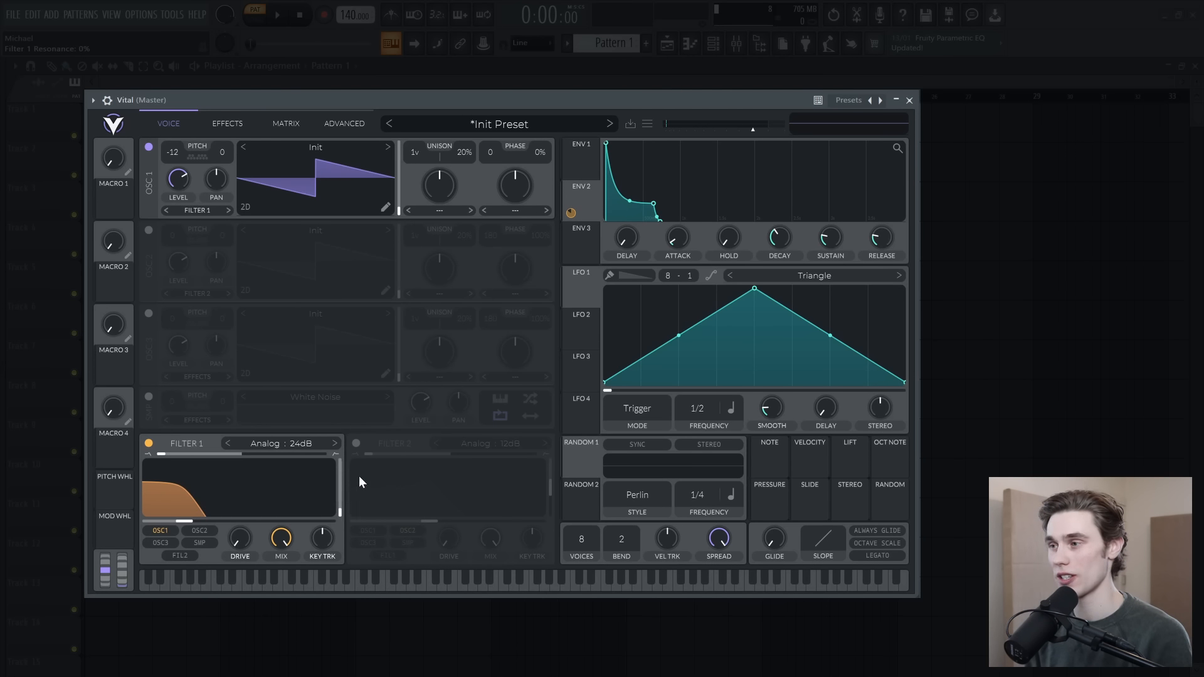
Step: Try plucky and sustained shapes on envelope 1, settling on a moderately short decay with a medium sustain
left_click(574, 160)
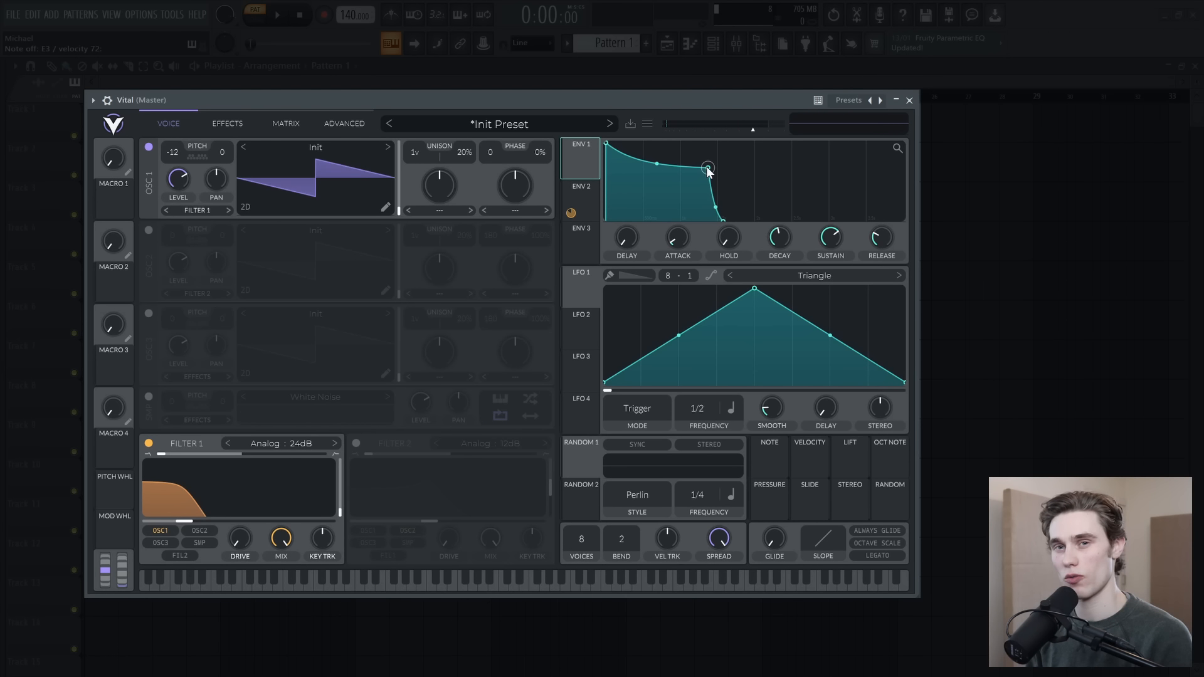
left_click_drag(709, 169, 657, 214)
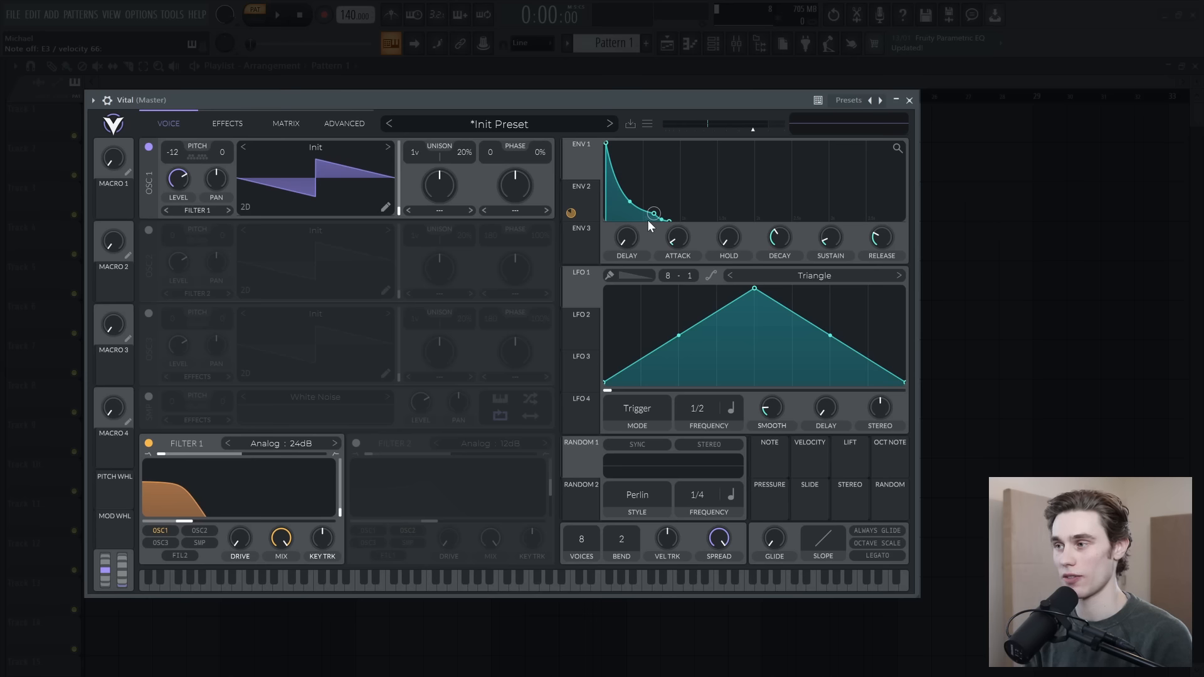
left_click_drag(654, 216, 712, 165)
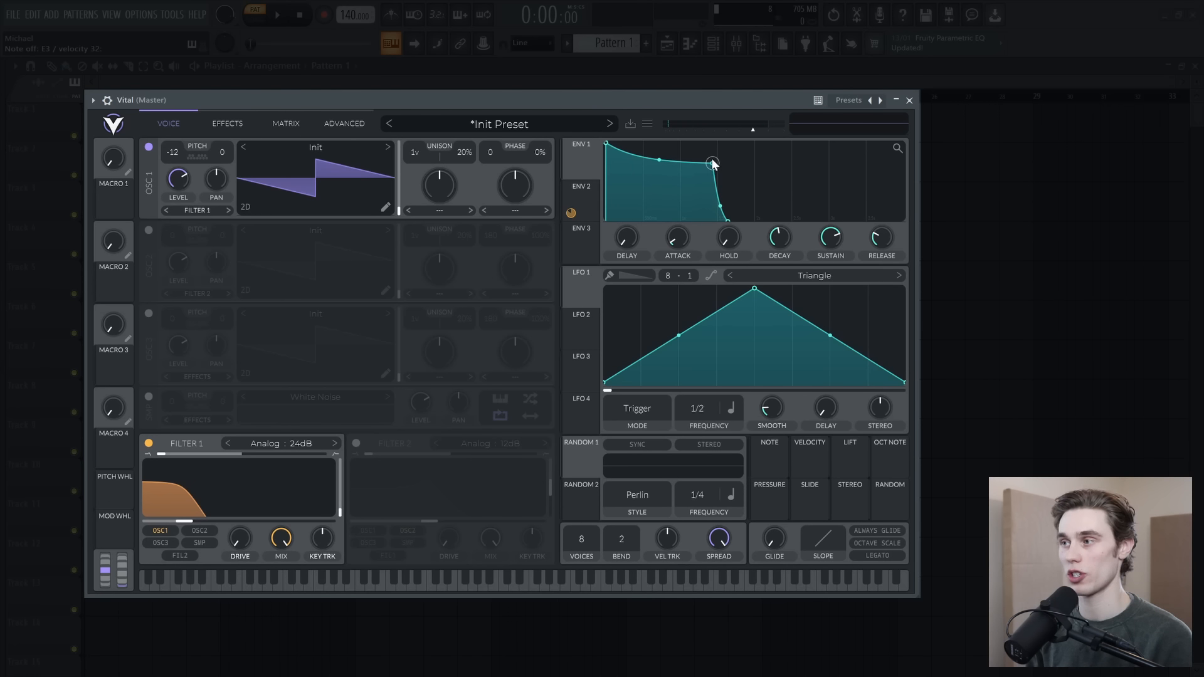
left_click_drag(713, 162, 681, 181)
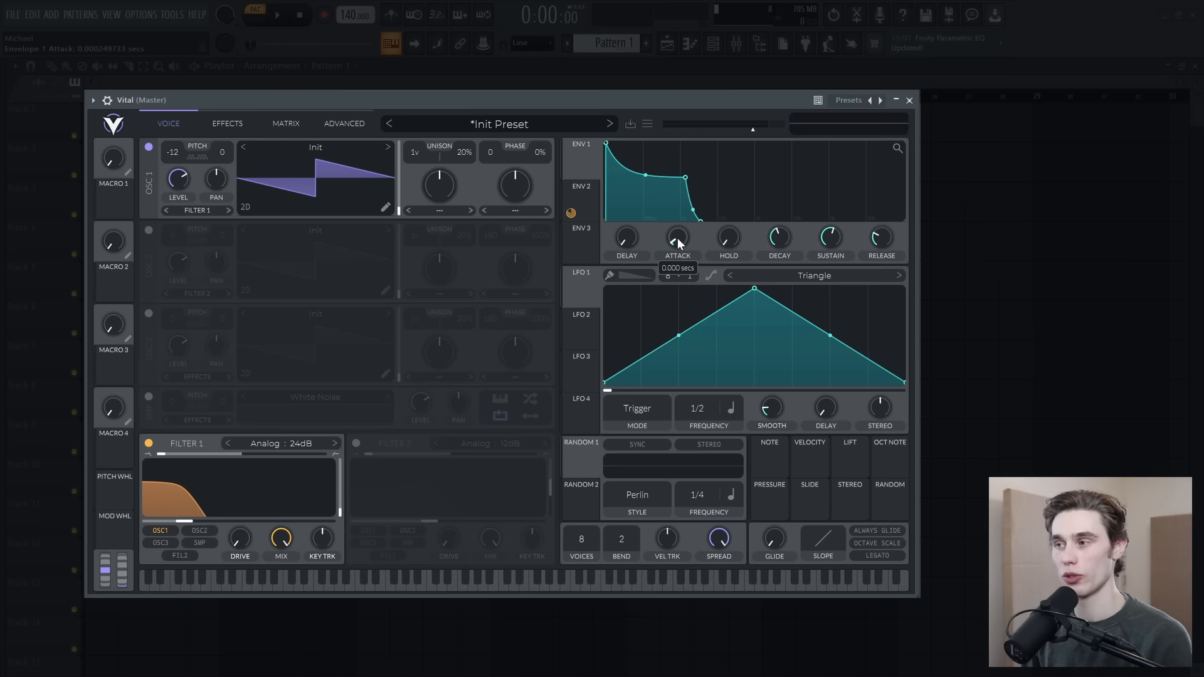
Step: Raise envelope 1's attack to about 0.06 seconds to soften the start of the sound
left_click_drag(677, 236, 678, 220)
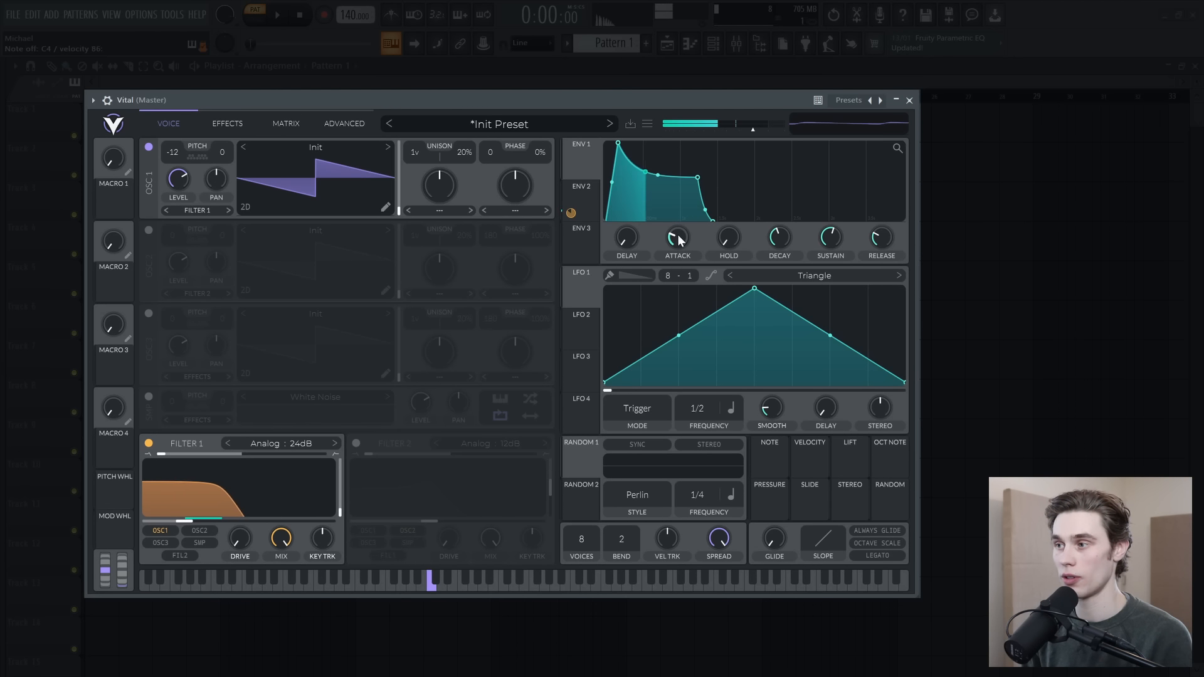
left_click_drag(680, 240, 682, 232)
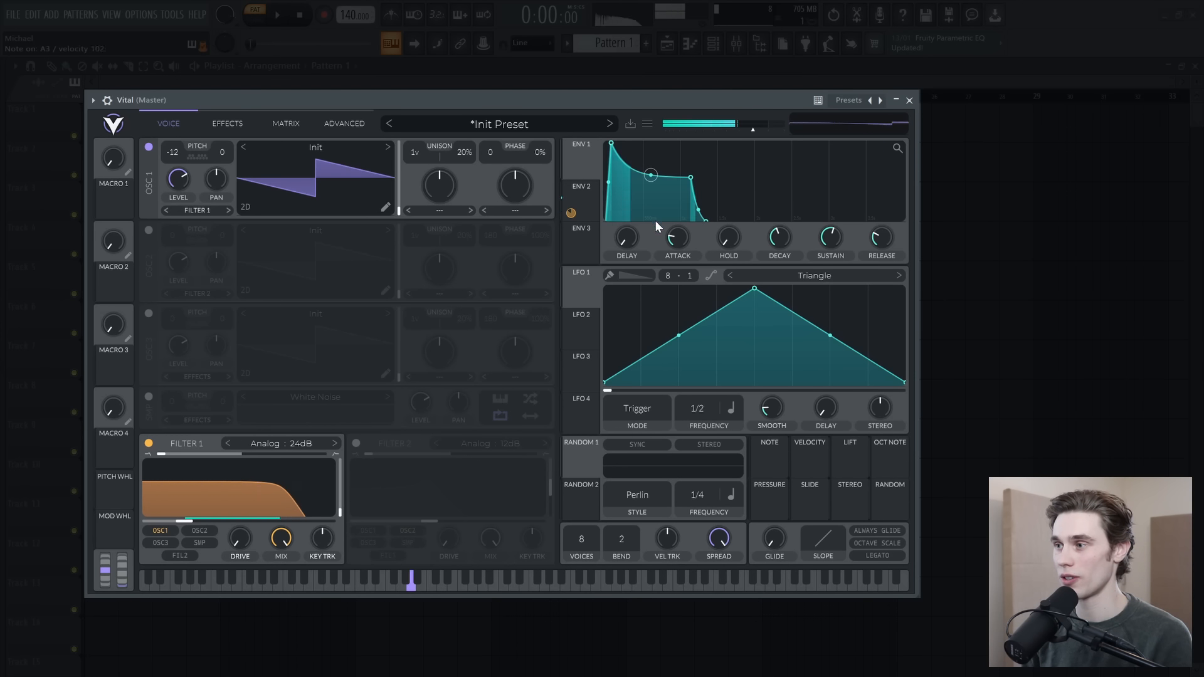
left_click_drag(675, 231, 676, 233)
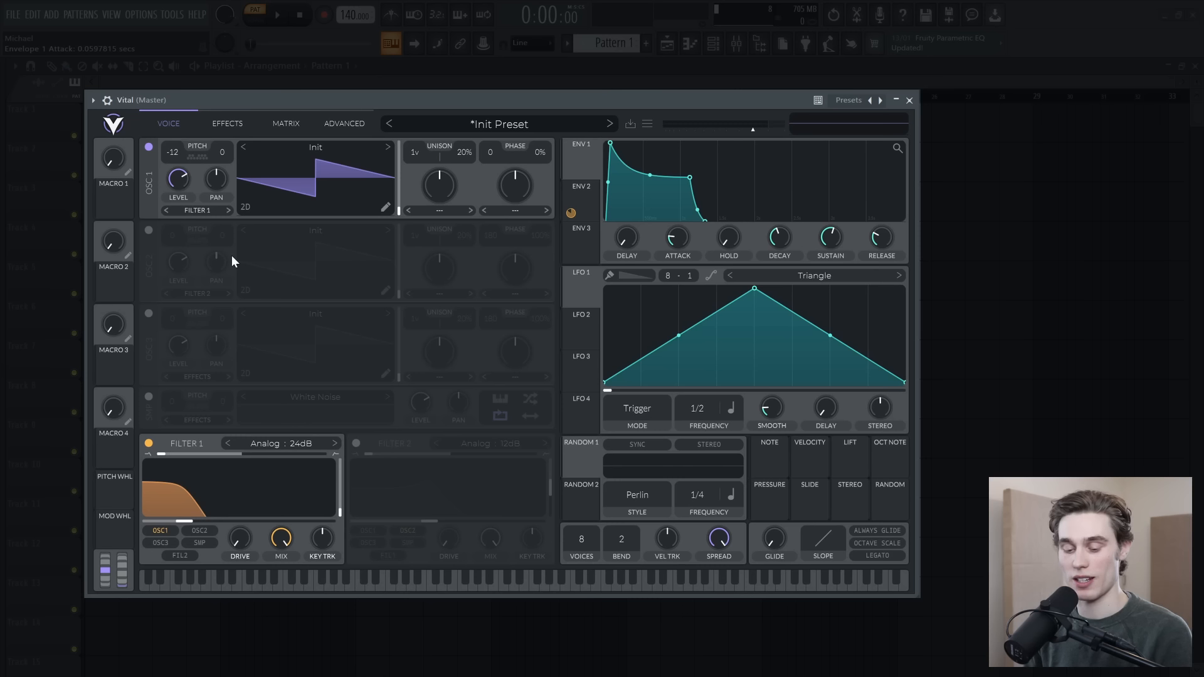
Step: Reduce the polyphony to 1 voice and enable oscillator 2 through Filter 1 at 12 semitones with a lowered level
left_click_drag(585, 532, 585, 537)
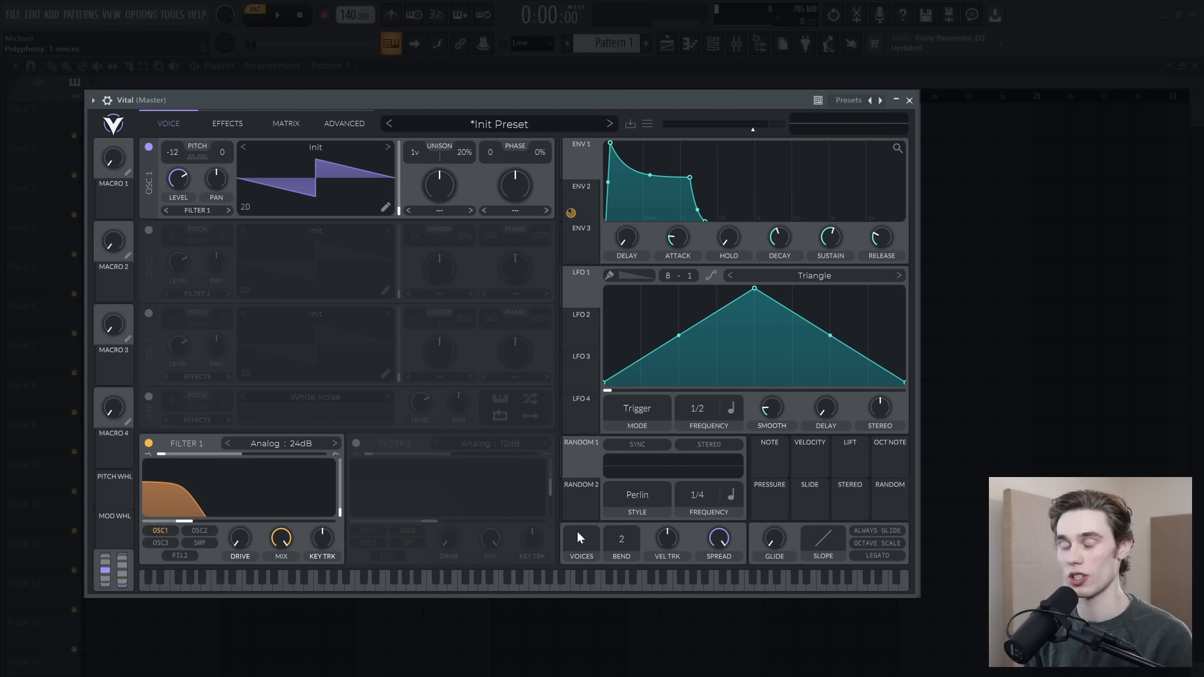
left_click(150, 231)
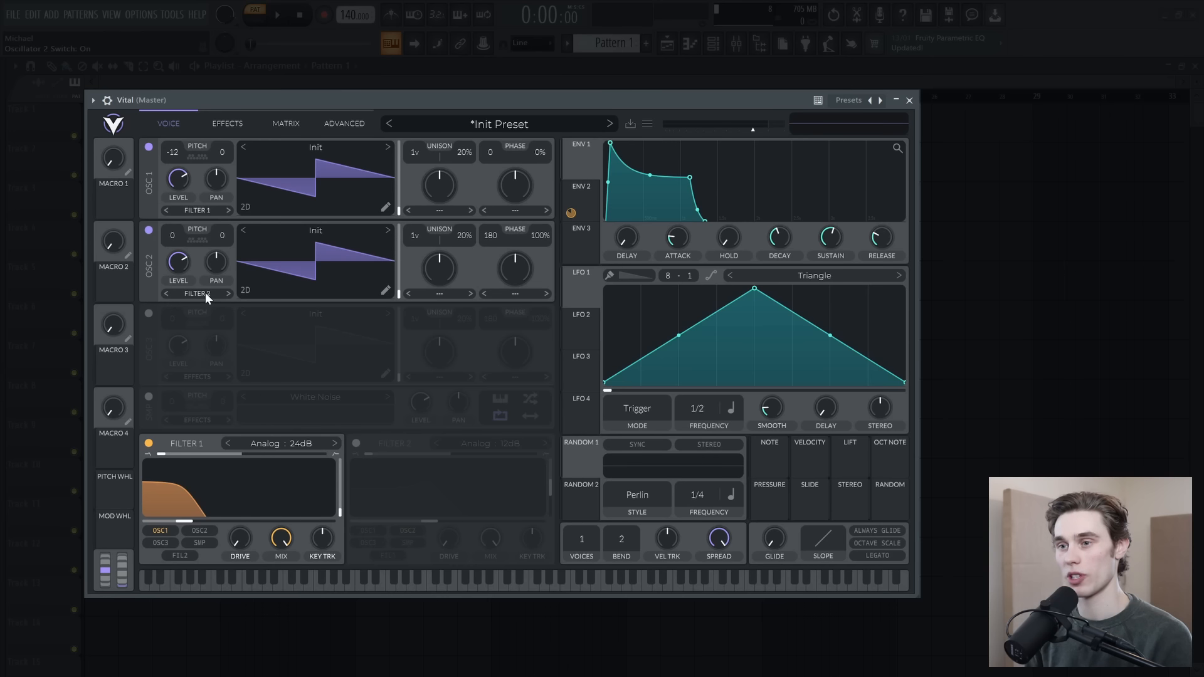
left_click(204, 292)
left_click(186, 308)
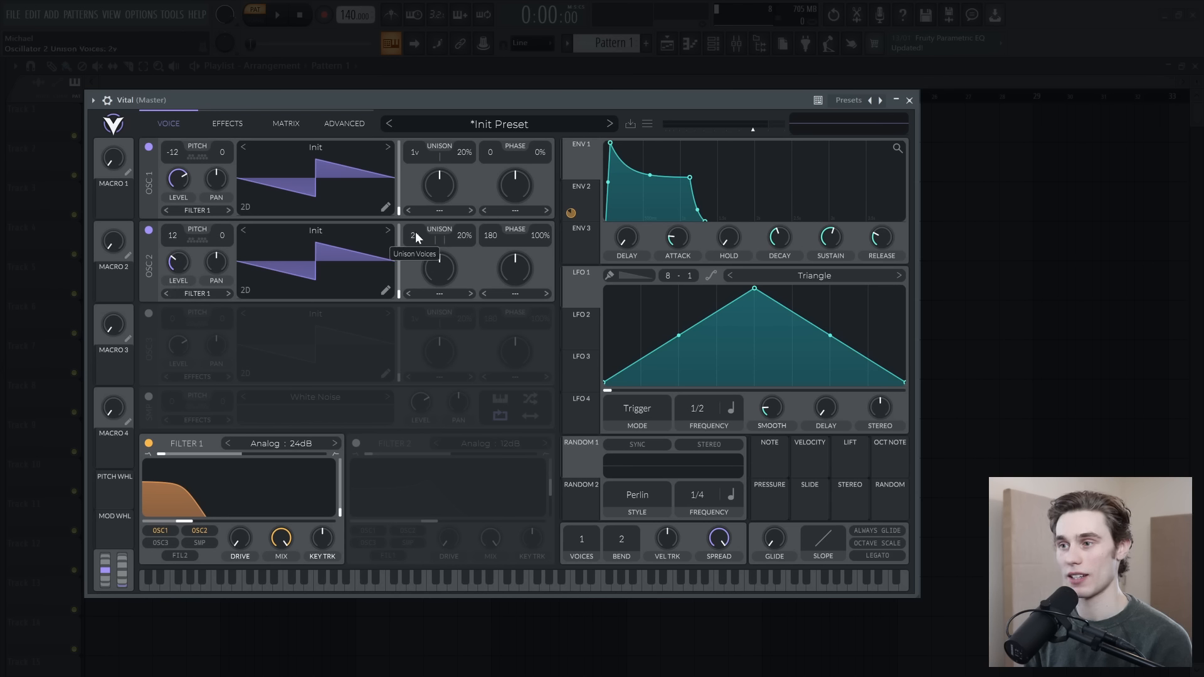
Step: Set oscillator 2's unison to 5 voices with 10% detune, and its phase and phase randomization to 0
left_click_drag(419, 220, 420, 216)
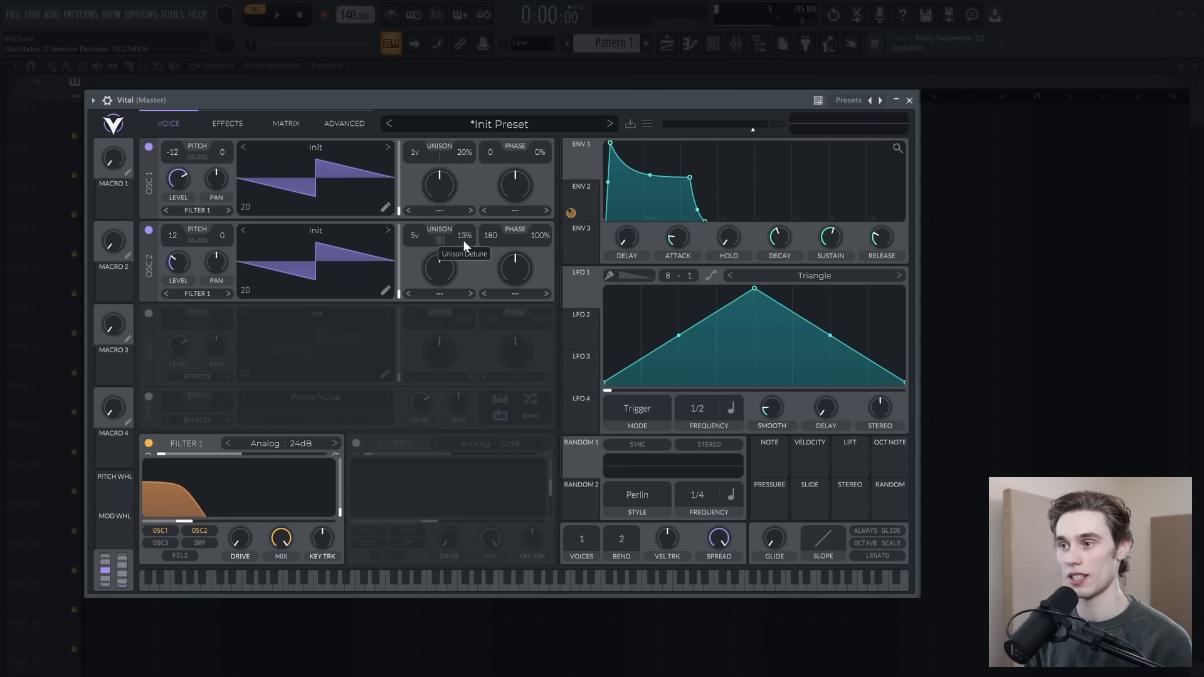
left_click_drag(491, 232, 548, 352)
left_click_drag(543, 234, 550, 498)
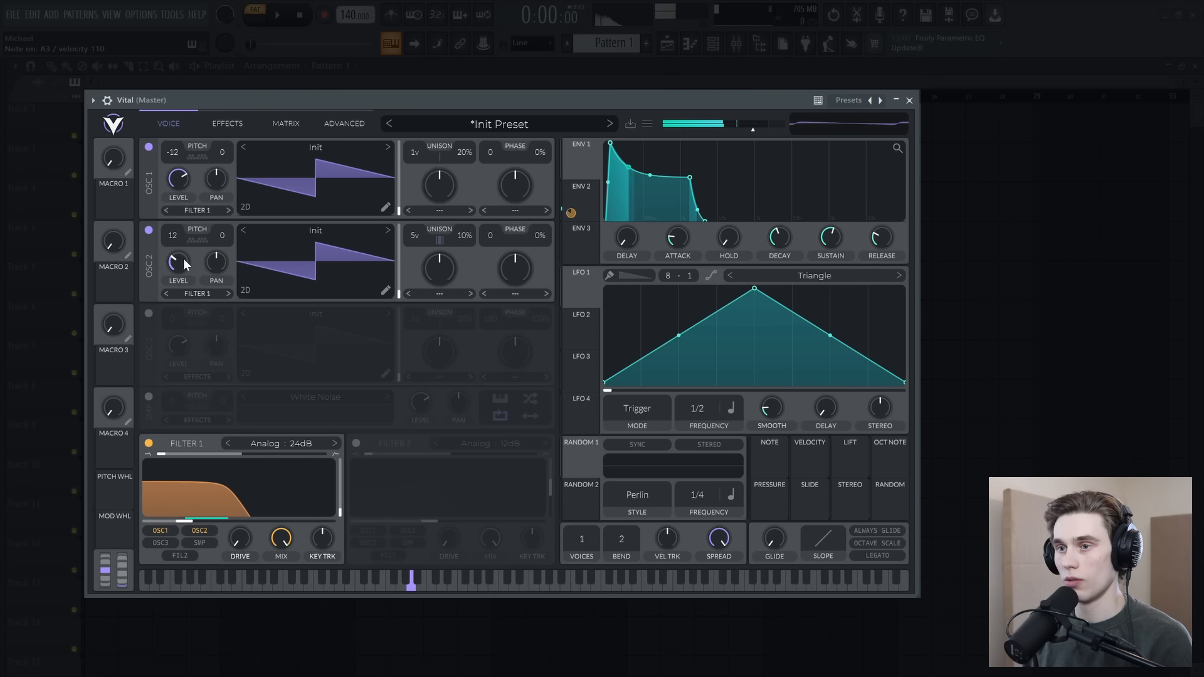
Step: Balance oscillator 2 with a very low level and 6 unison voices, switching each oscillator off and on to compare
left_click(151, 227)
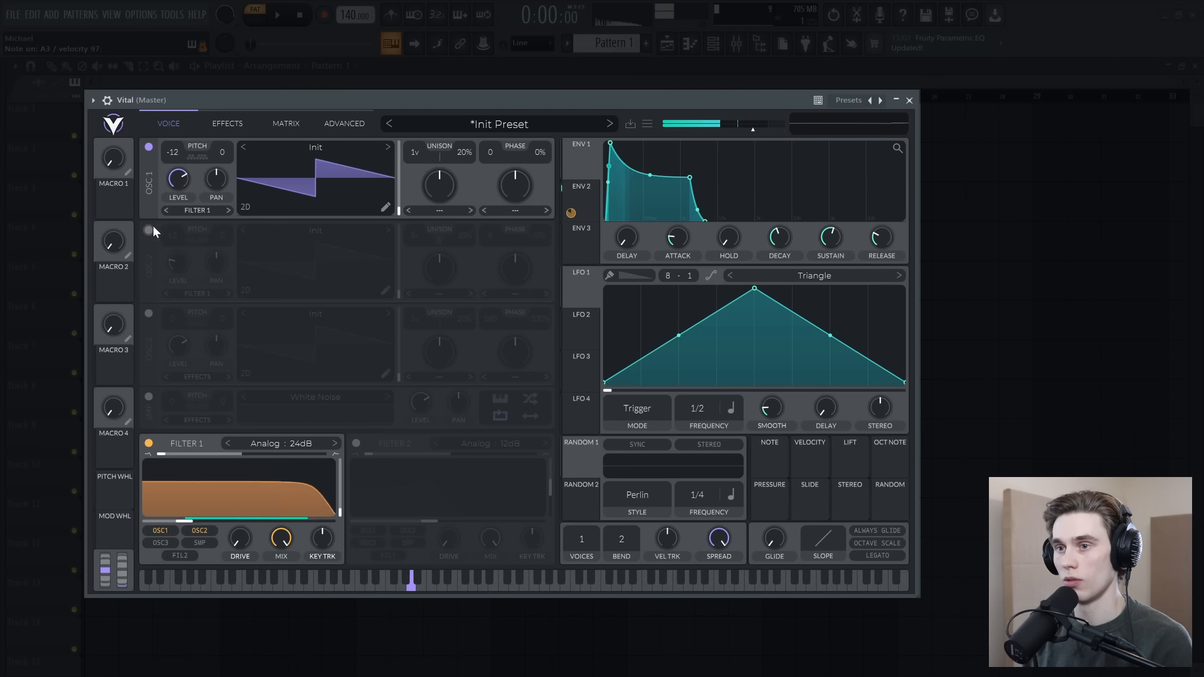
left_click(150, 228)
left_click_drag(178, 261, 178, 274)
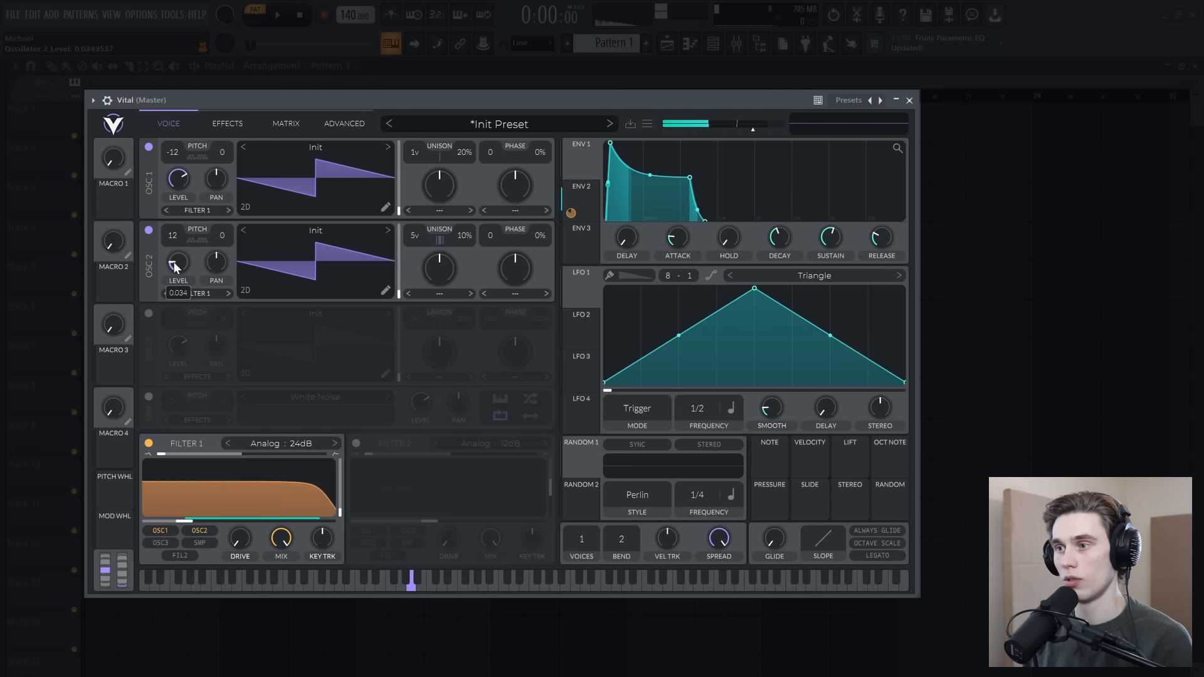
left_click(578, 187)
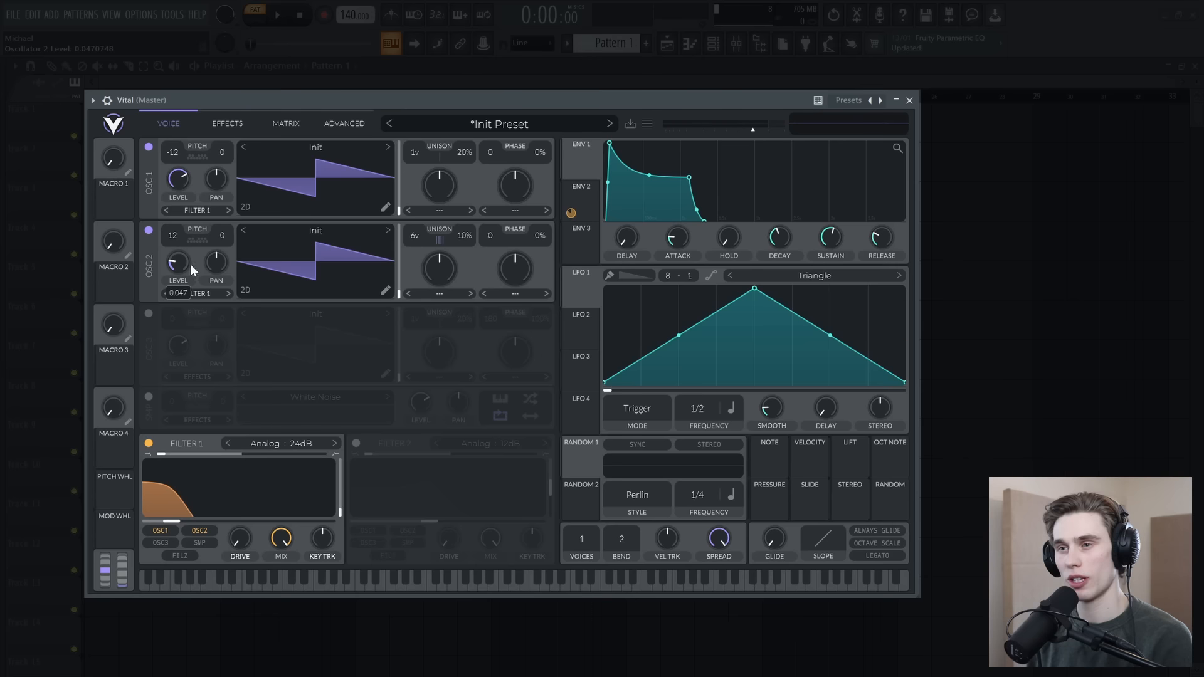
left_click_drag(178, 264, 178, 260)
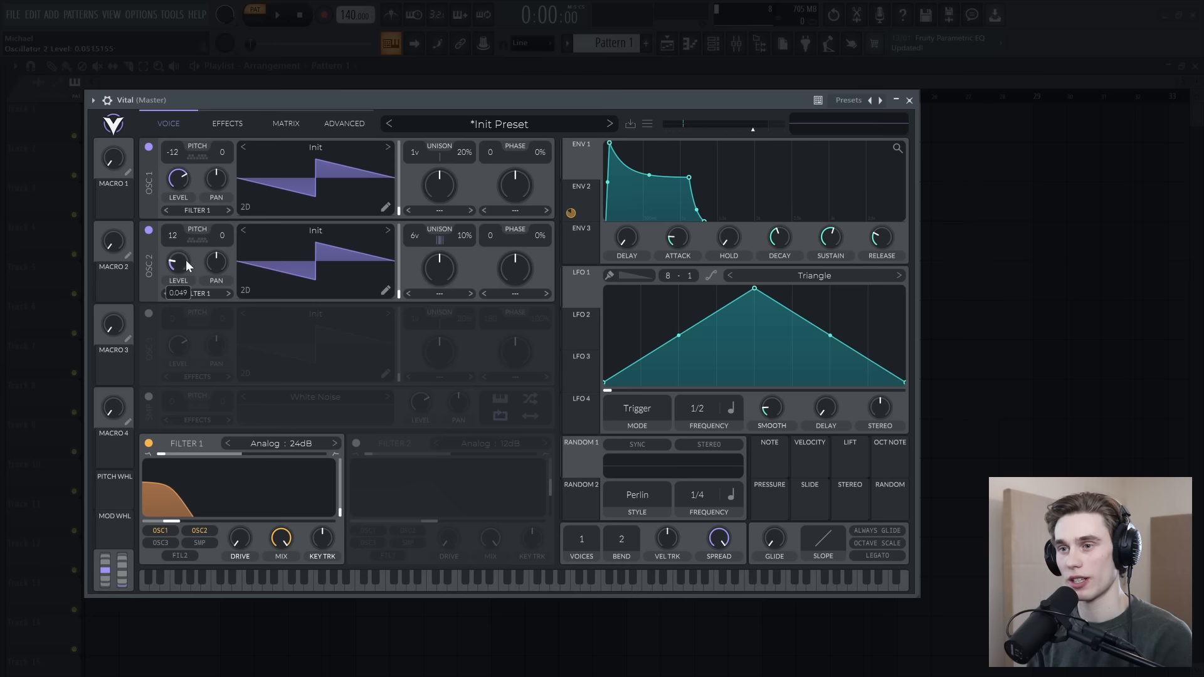
left_click_drag(192, 223, 192, 259)
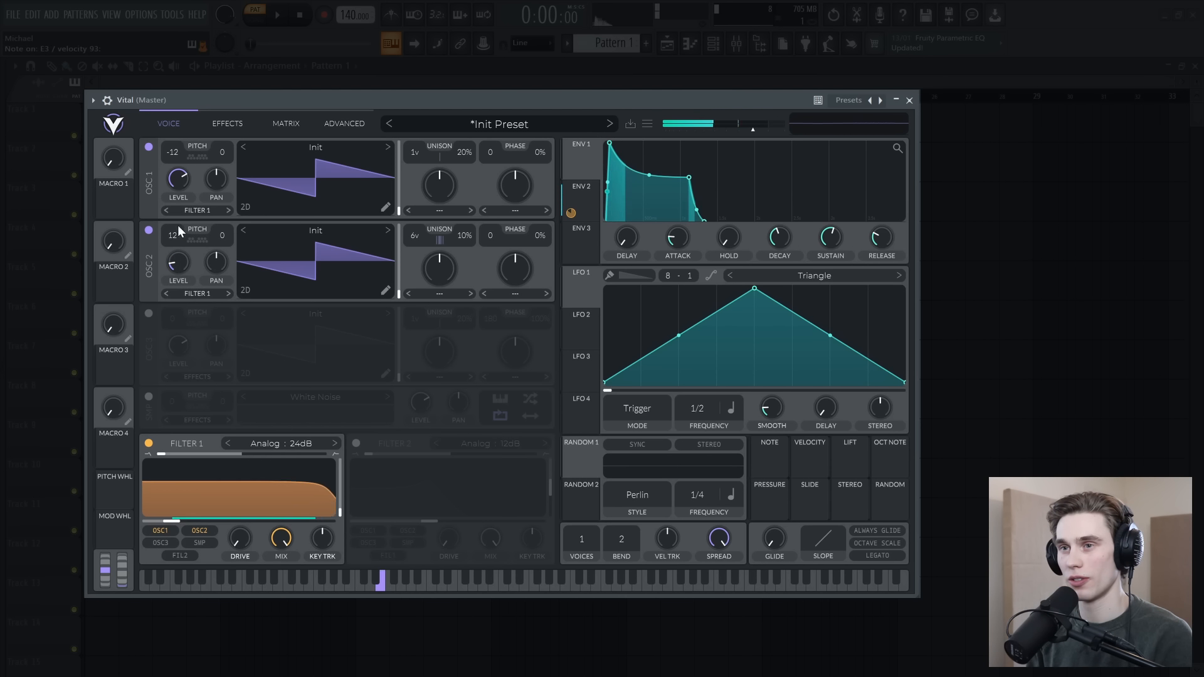
left_click(149, 147)
left_click(148, 147)
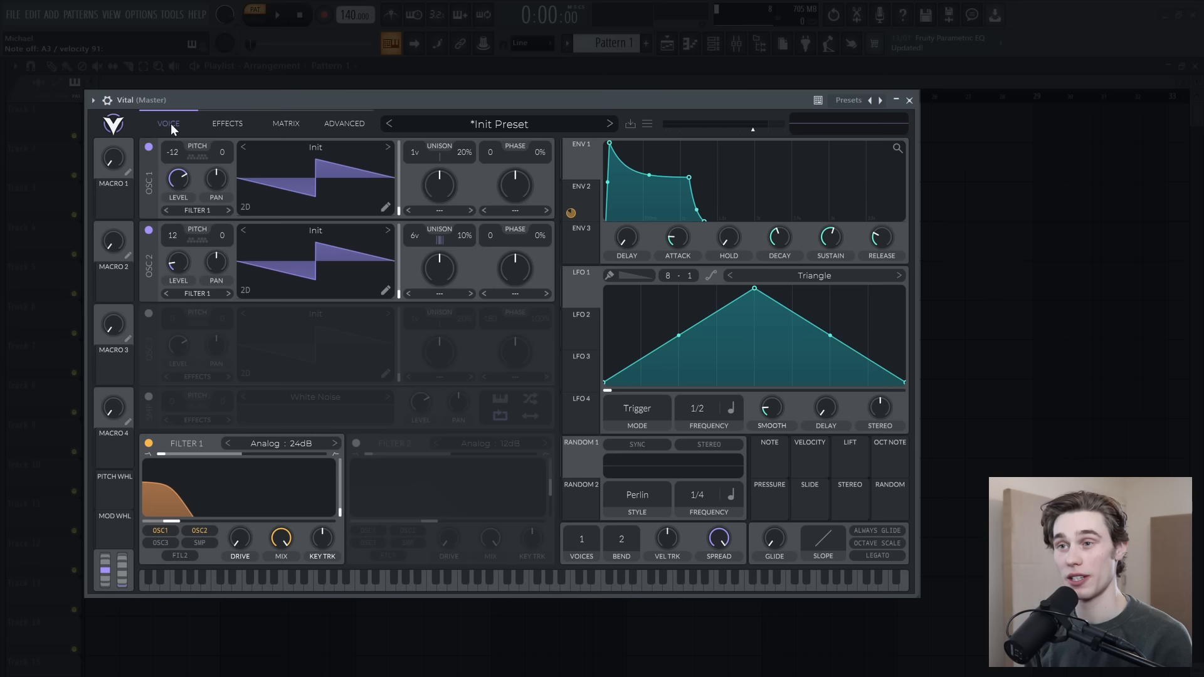
Step: Enable the Reverb effect, cut its low band, set the mix to about 23%, and compare the sound with reverb bypassed
left_click(224, 125)
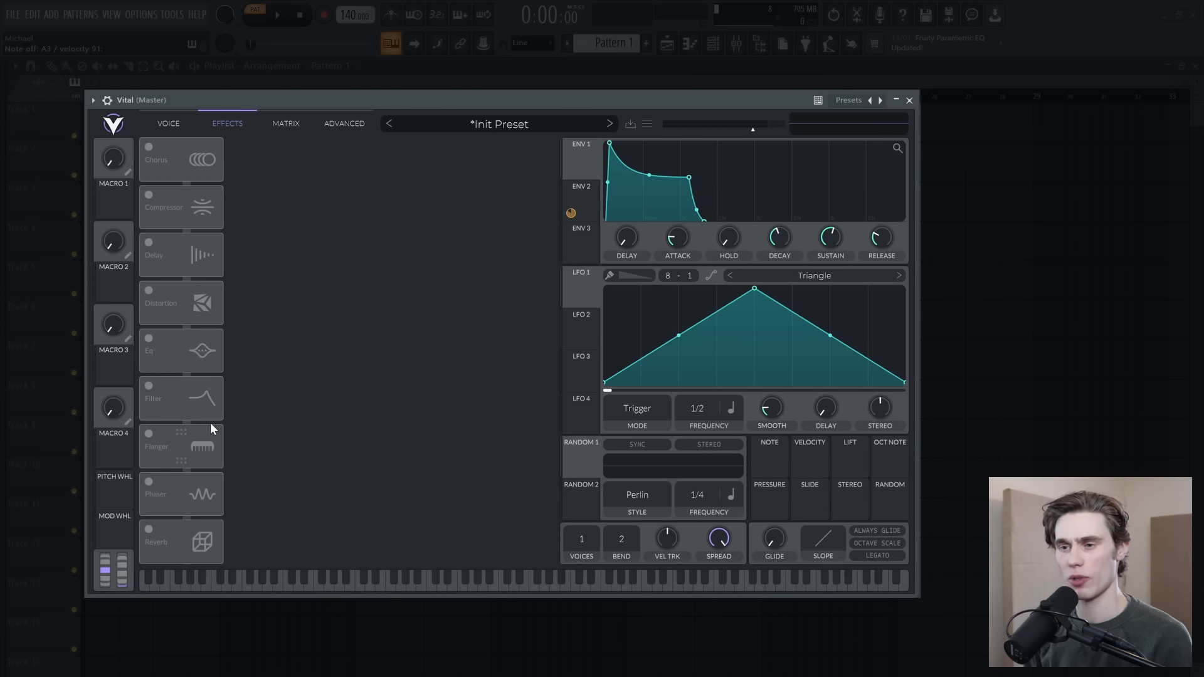
left_click(150, 530)
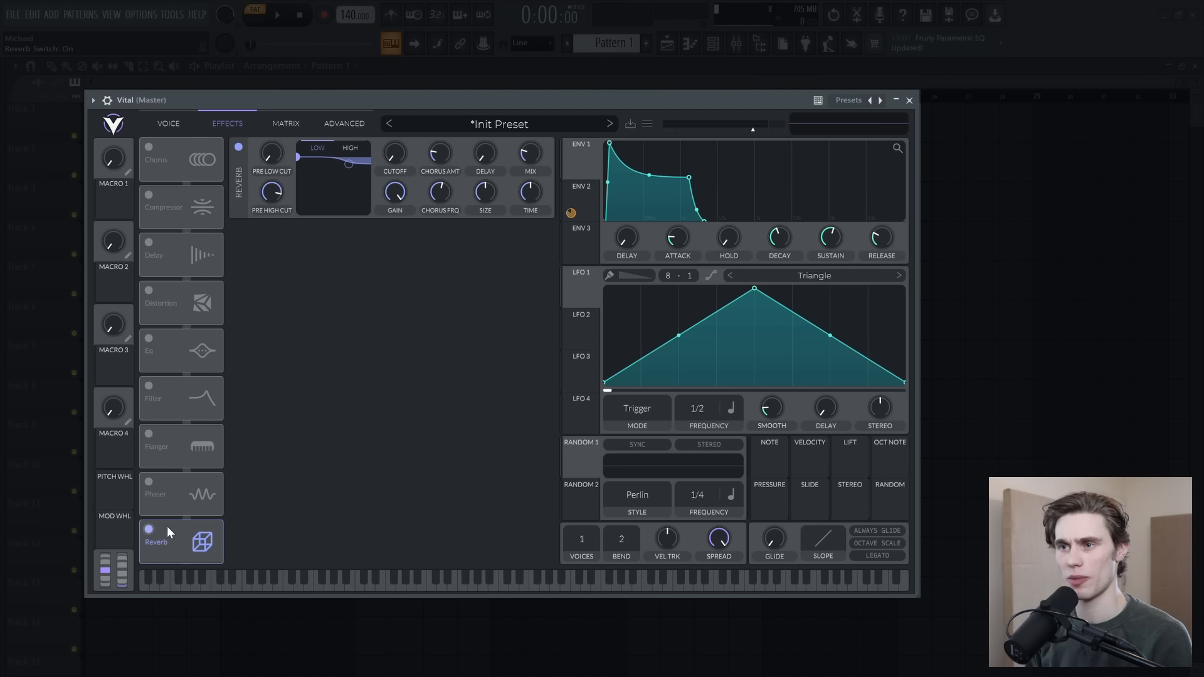
left_click_drag(299, 159, 309, 207)
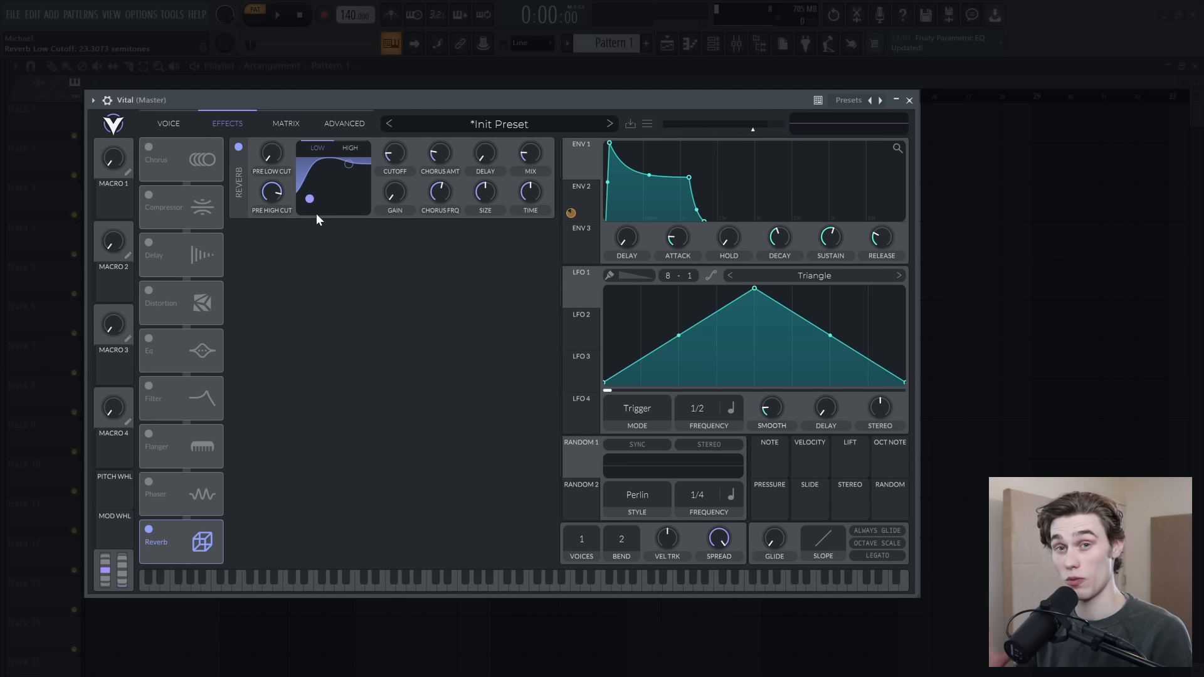
left_click_drag(314, 201, 311, 201)
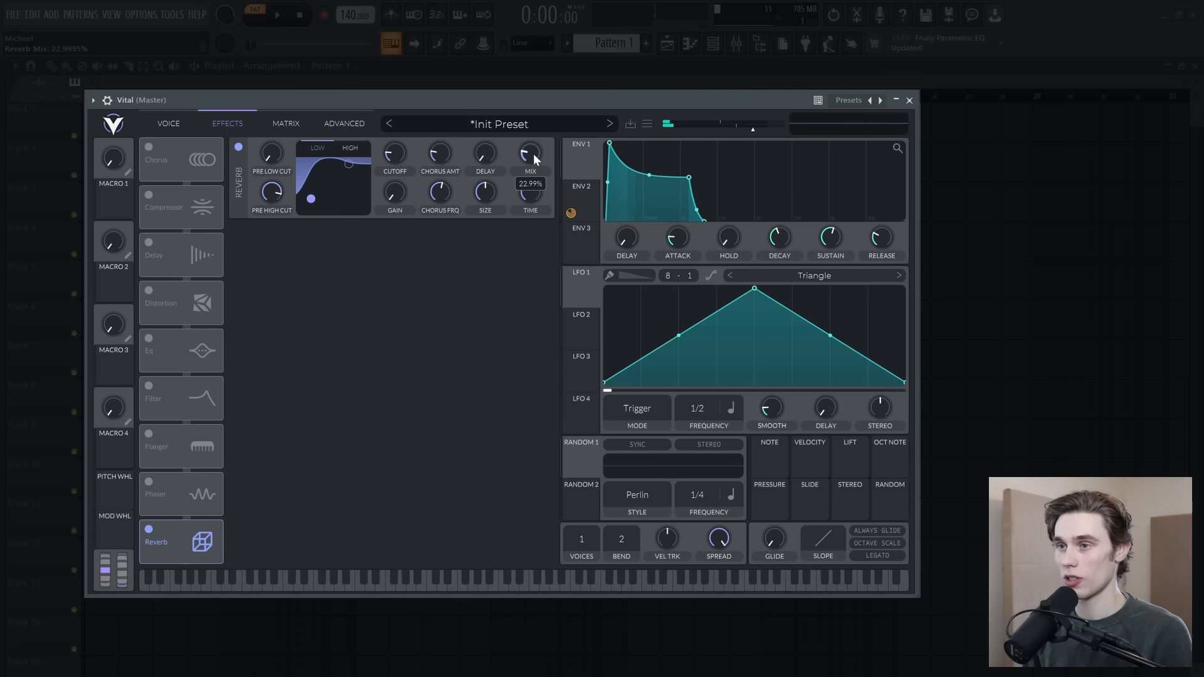
left_click(239, 147)
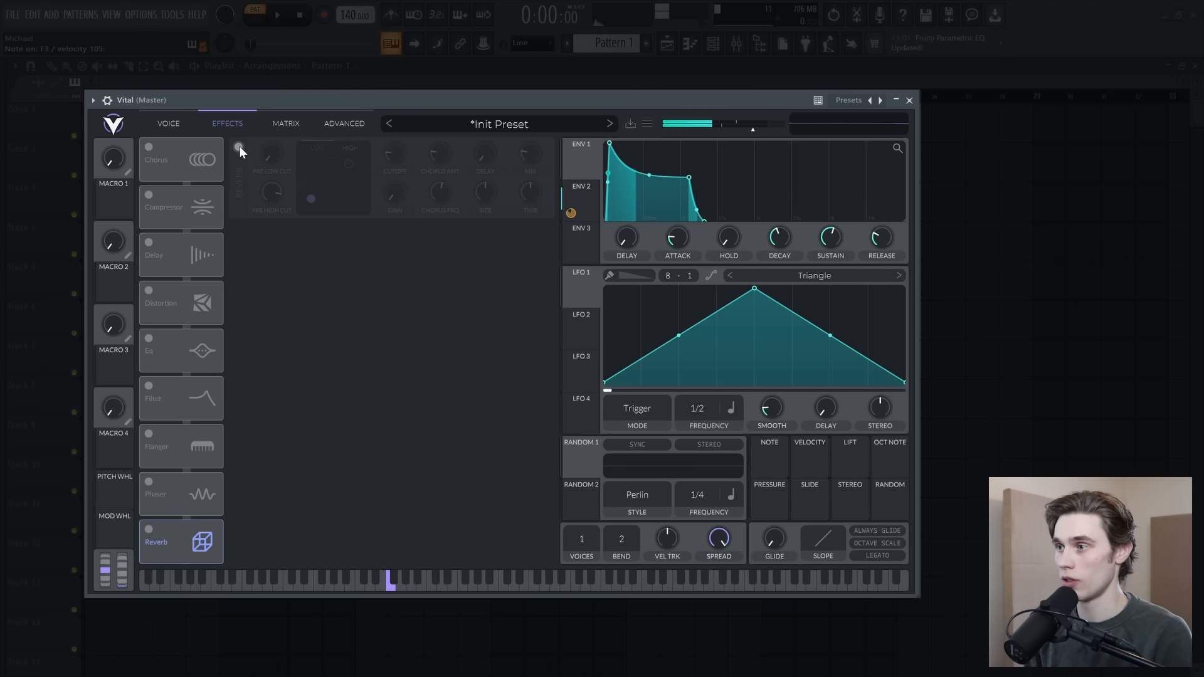
left_click(239, 147)
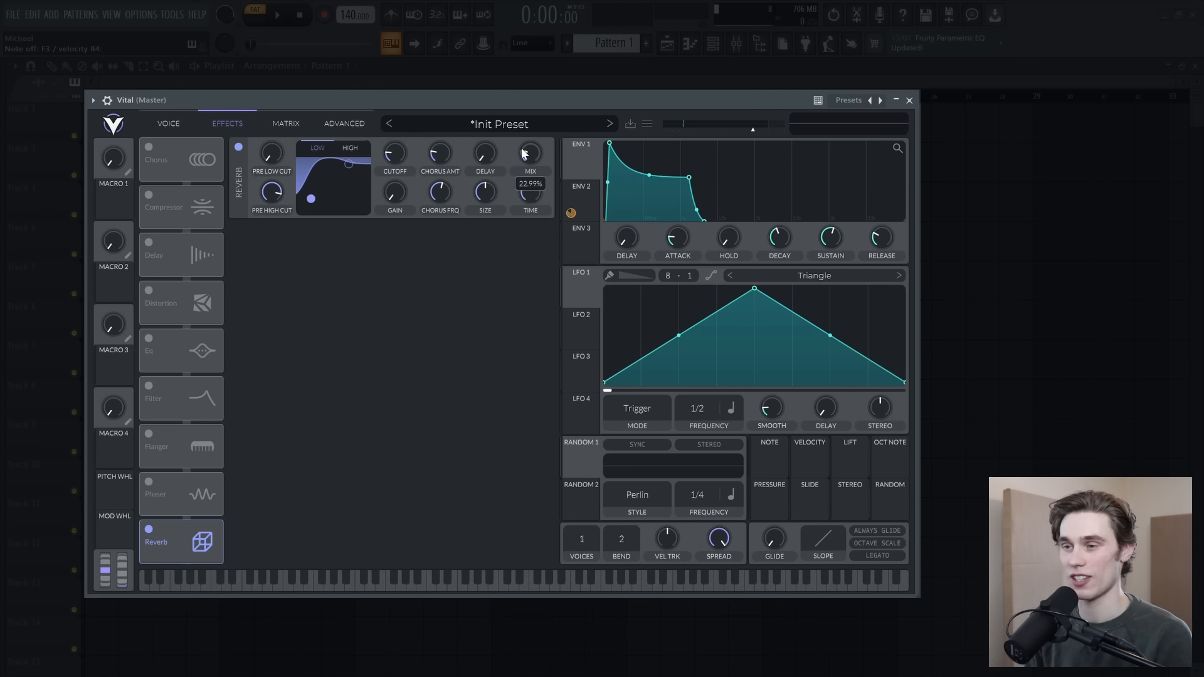
Step: Enable the Distortion effect with the Soft Clip type and raise its drive
left_click(149, 290)
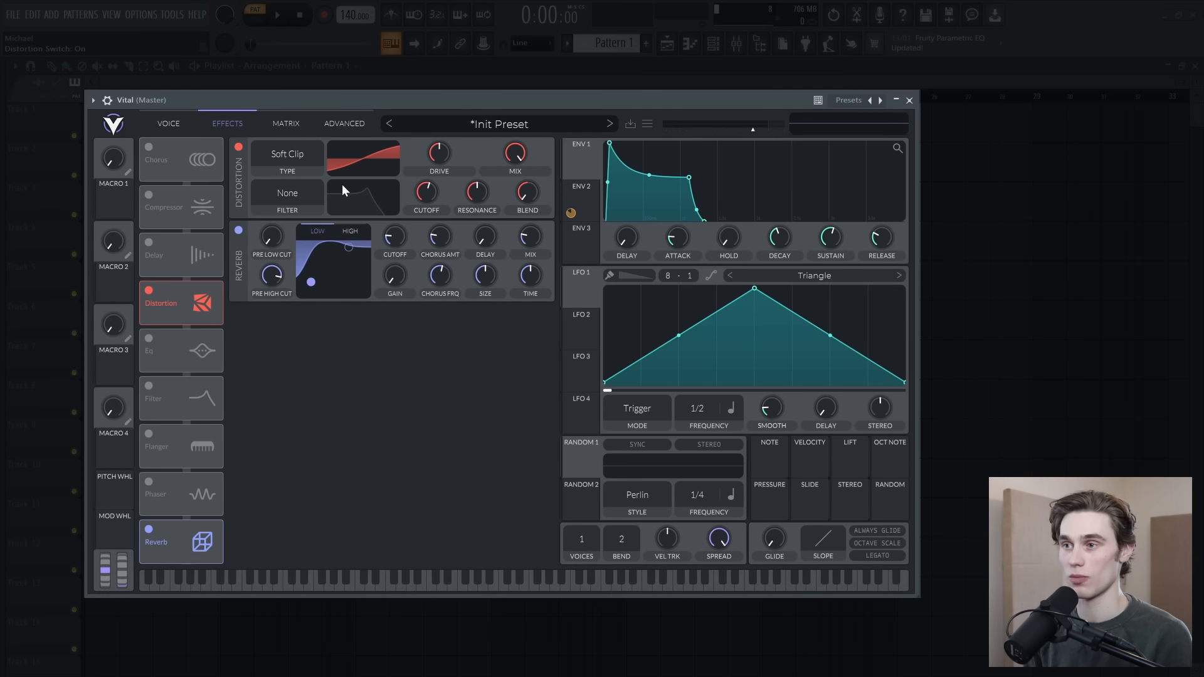
mouse_move(425, 158)
left_mouse_down()
mouse_move(442, 145)
mouse_move(442, 157)
left_mouse_up()
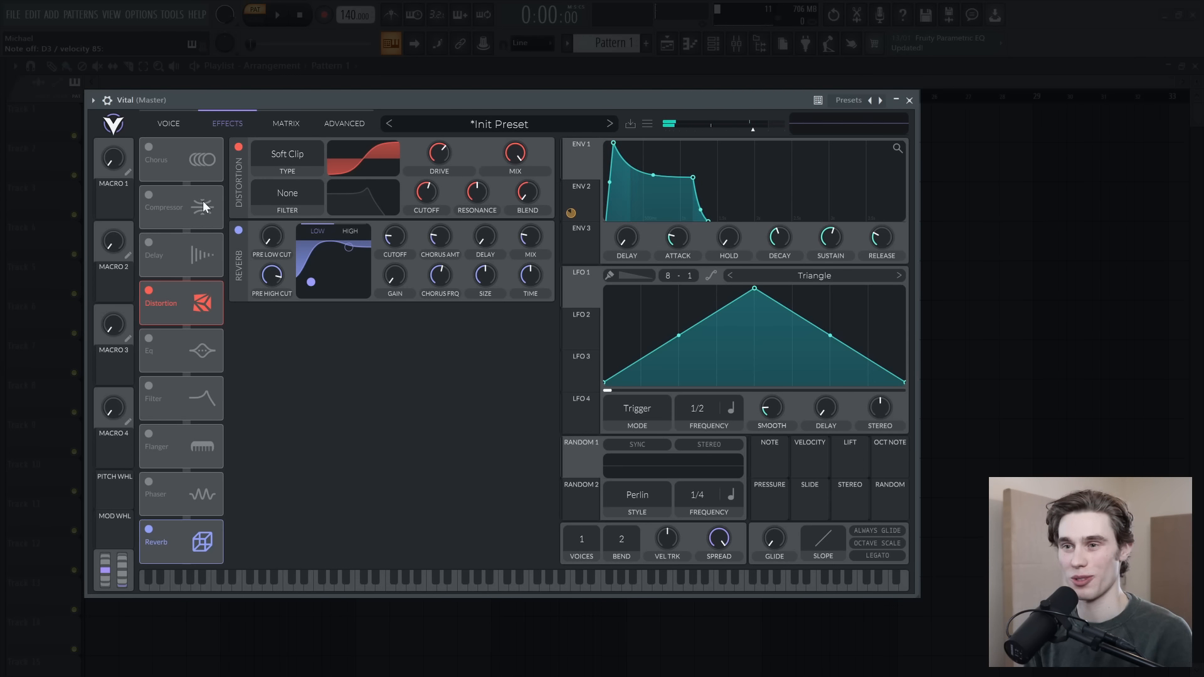
Step: Place the Compressor directly before Reverb, enable it, compare the sound with it bypassed, and set its mode to Single Band
left_click_drag(149, 204, 170, 495)
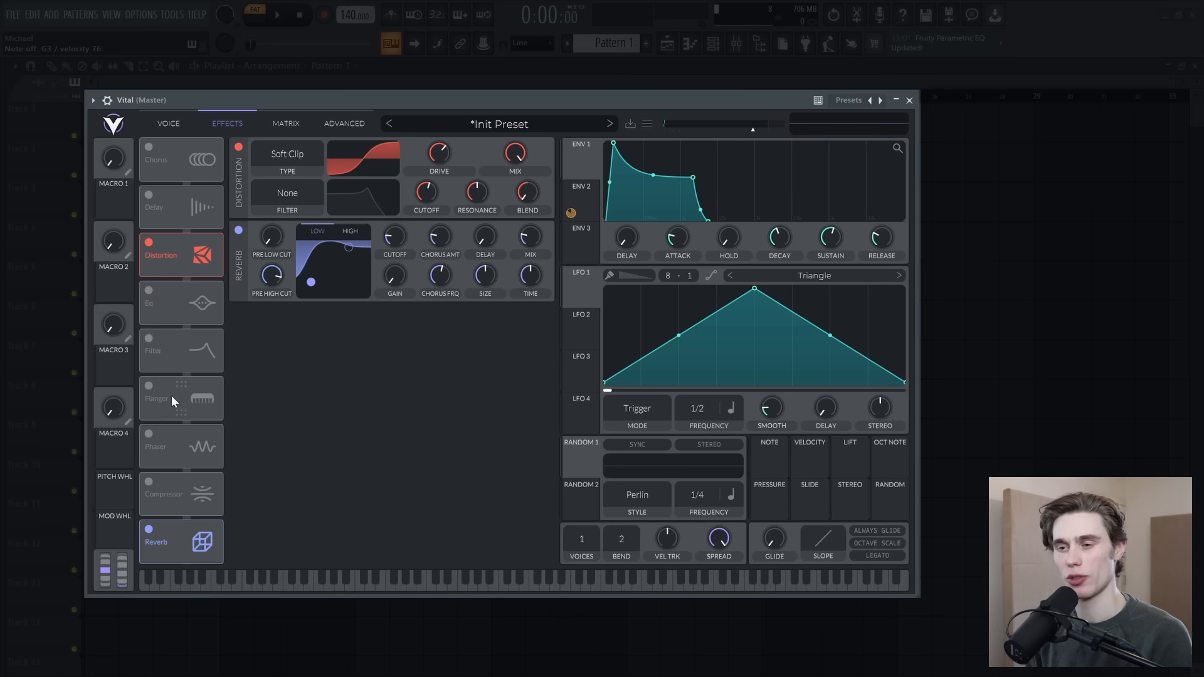
left_click(149, 481)
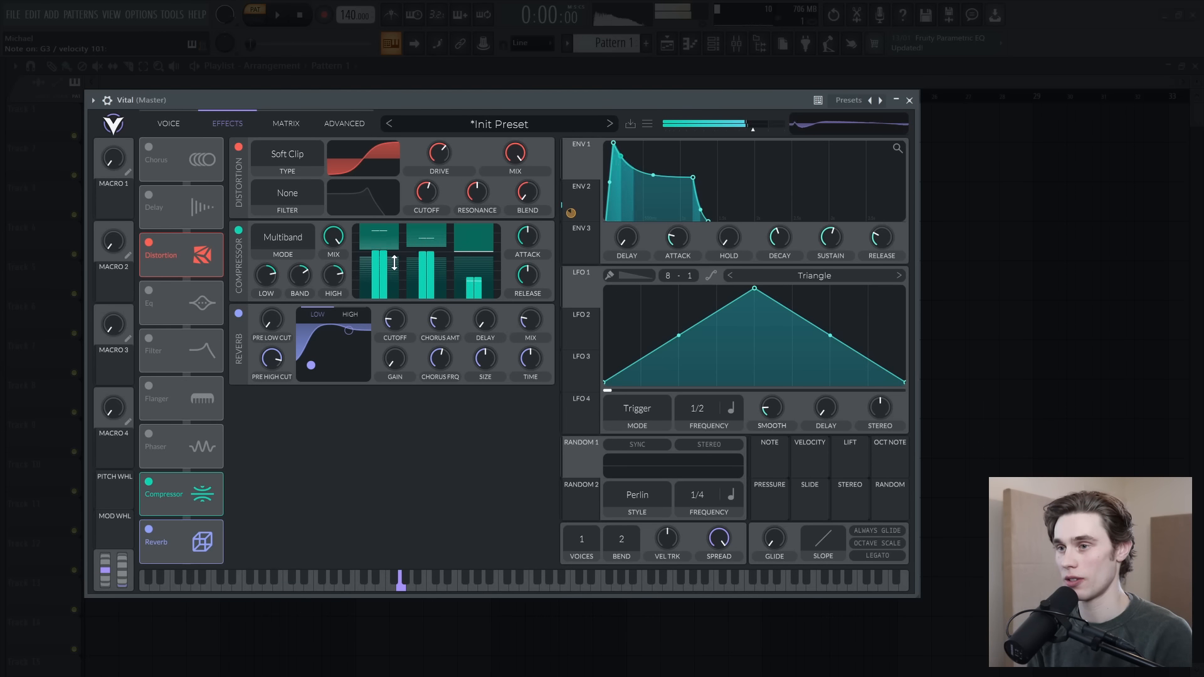
left_click(242, 230)
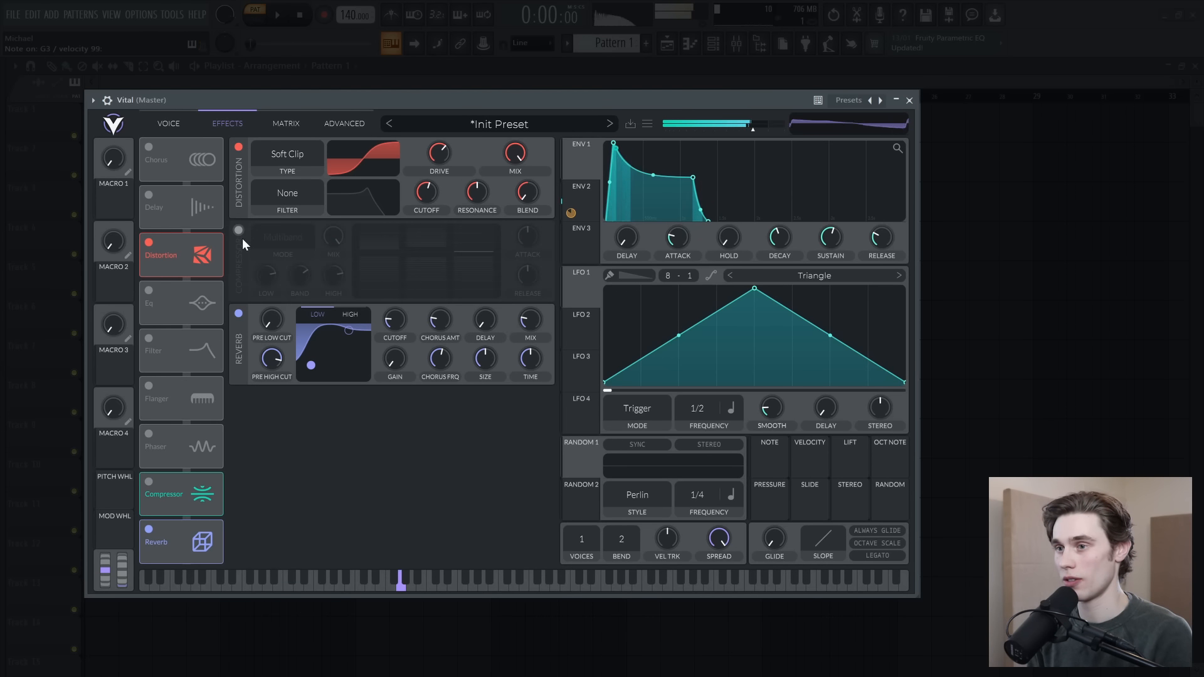
left_click(241, 234)
left_click(273, 237)
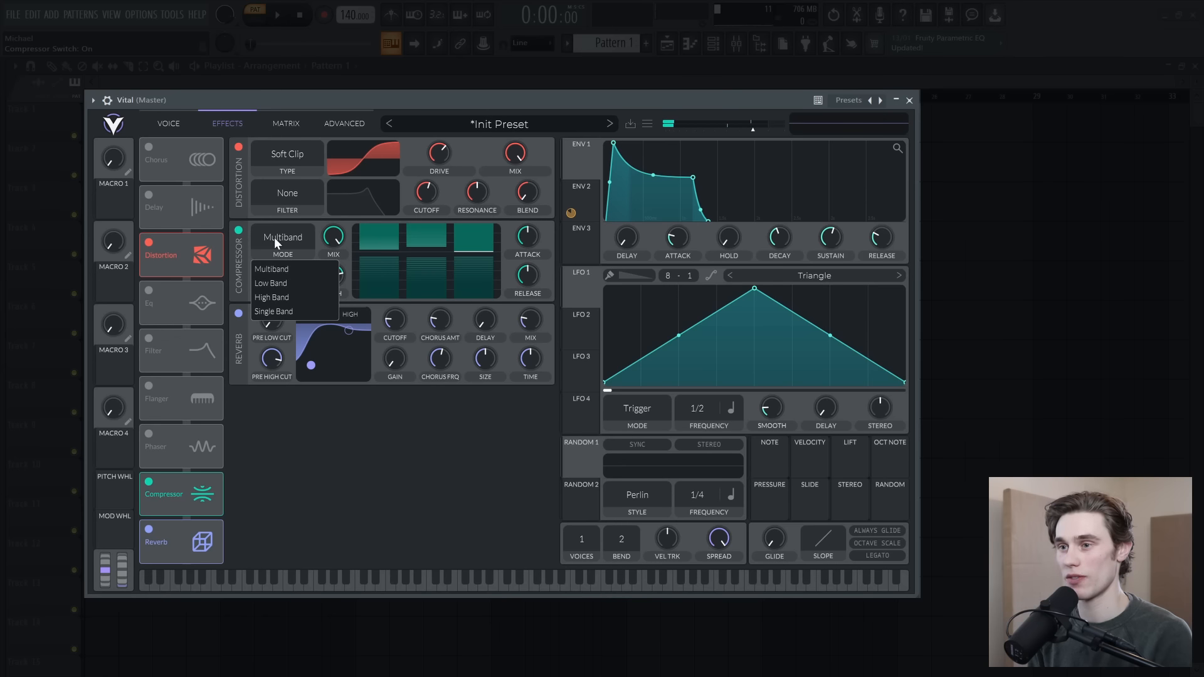
left_click(276, 311)
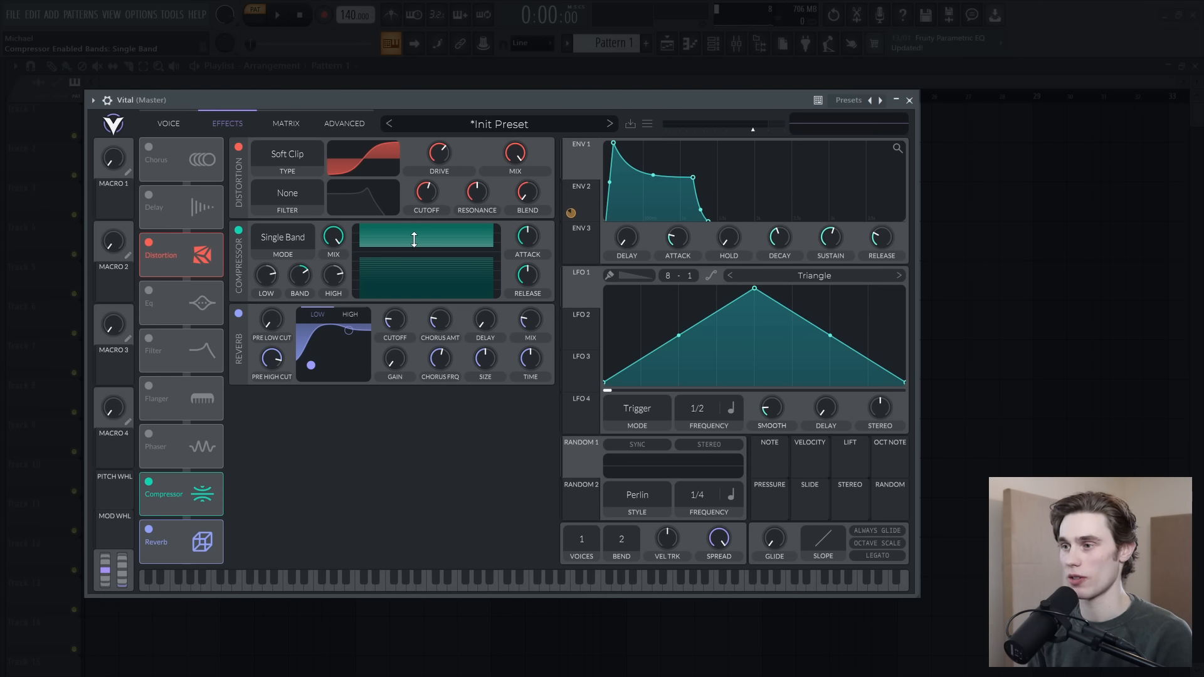
Step: Retune Filter 1 to a low cutoff with its Env 2 modulation amount at about 79
left_click(169, 124)
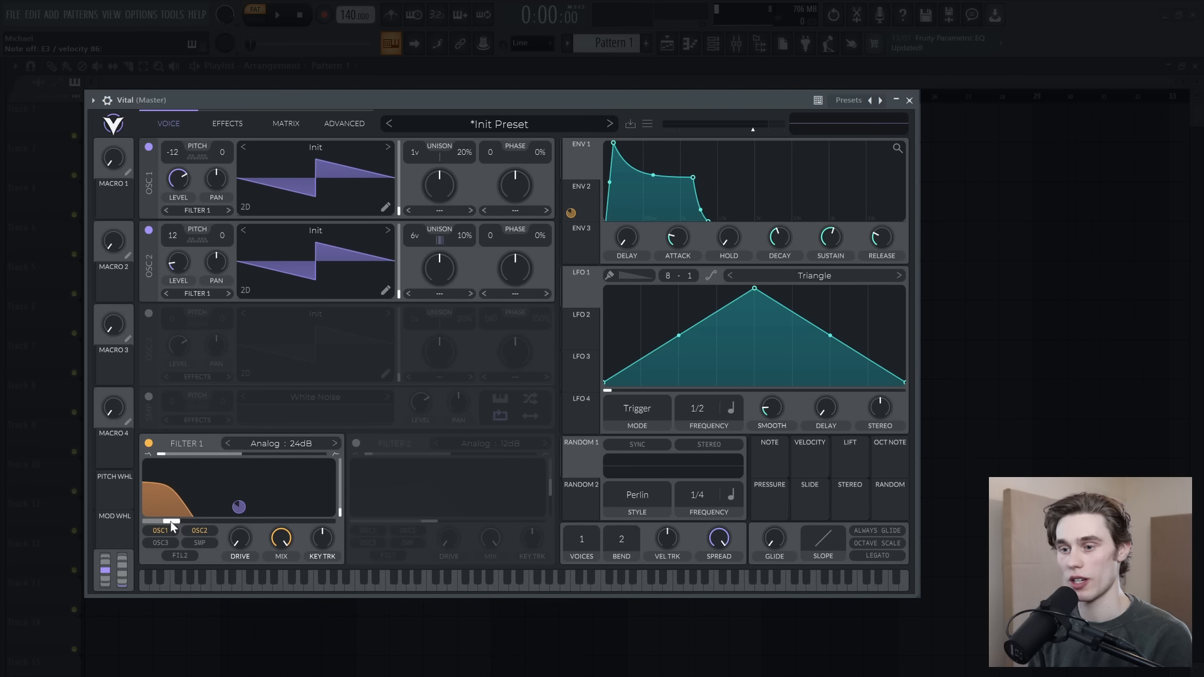
left_click_drag(170, 521, 146, 525)
left_click_drag(239, 506, 239, 525)
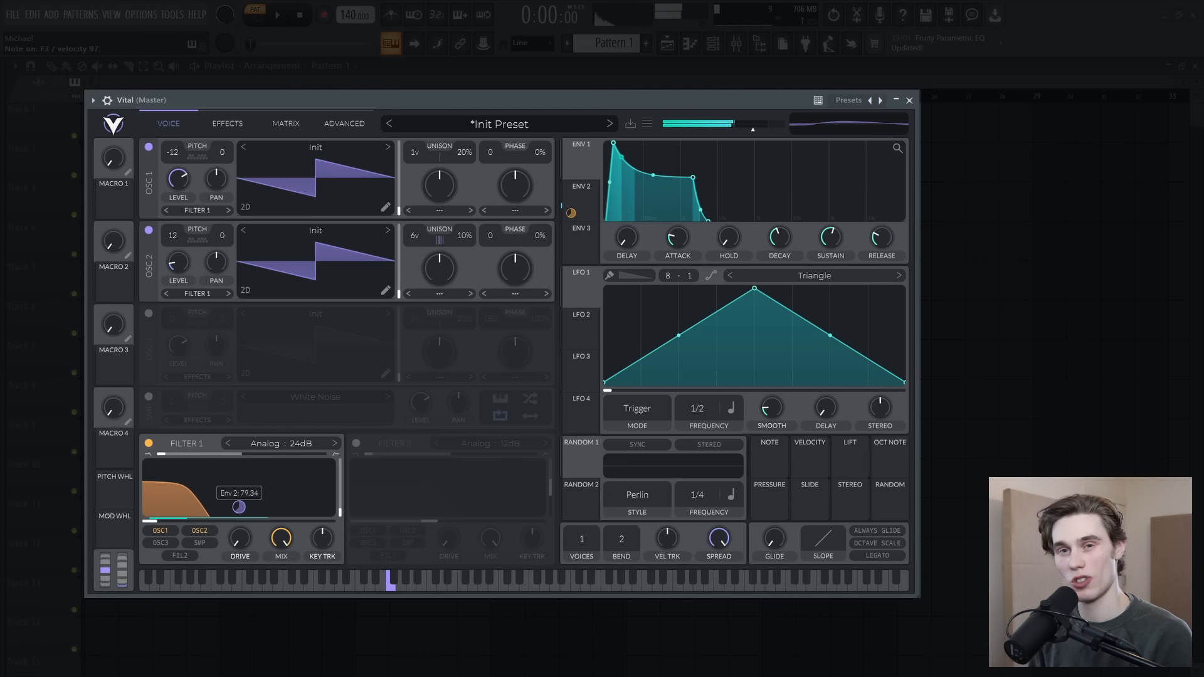
left_click_drag(152, 521, 163, 525)
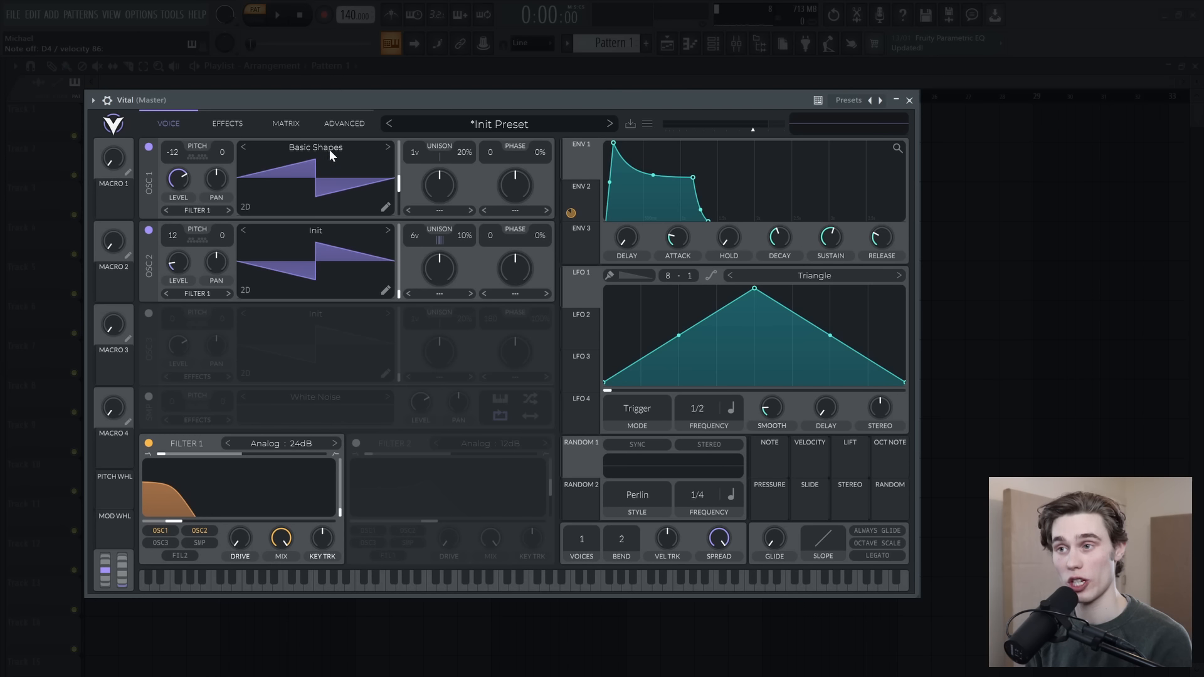
Step: Change oscillator 1 to the square wave of the Basic Shapes wavetable and lower its level
left_click(372, 146)
left_click_drag(400, 184, 401, 177)
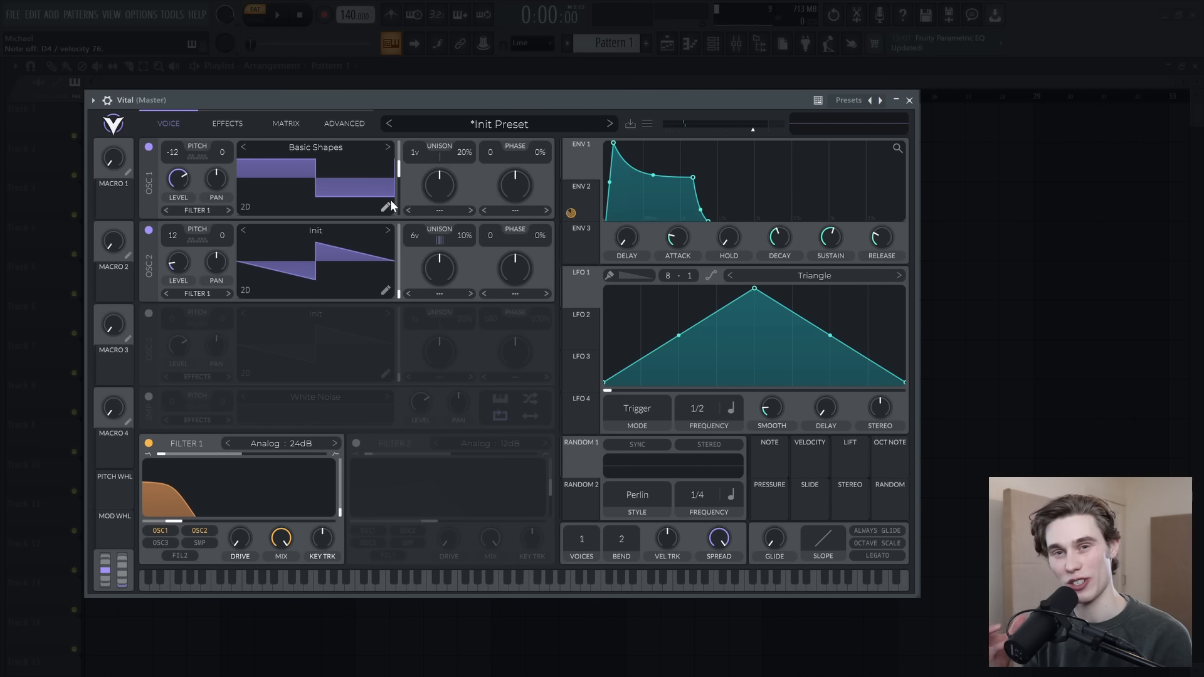
left_click_drag(182, 180, 183, 197)
Step: Apply the Bend phase distortion to oscillator 1 and adjust its amount
left_click(512, 210)
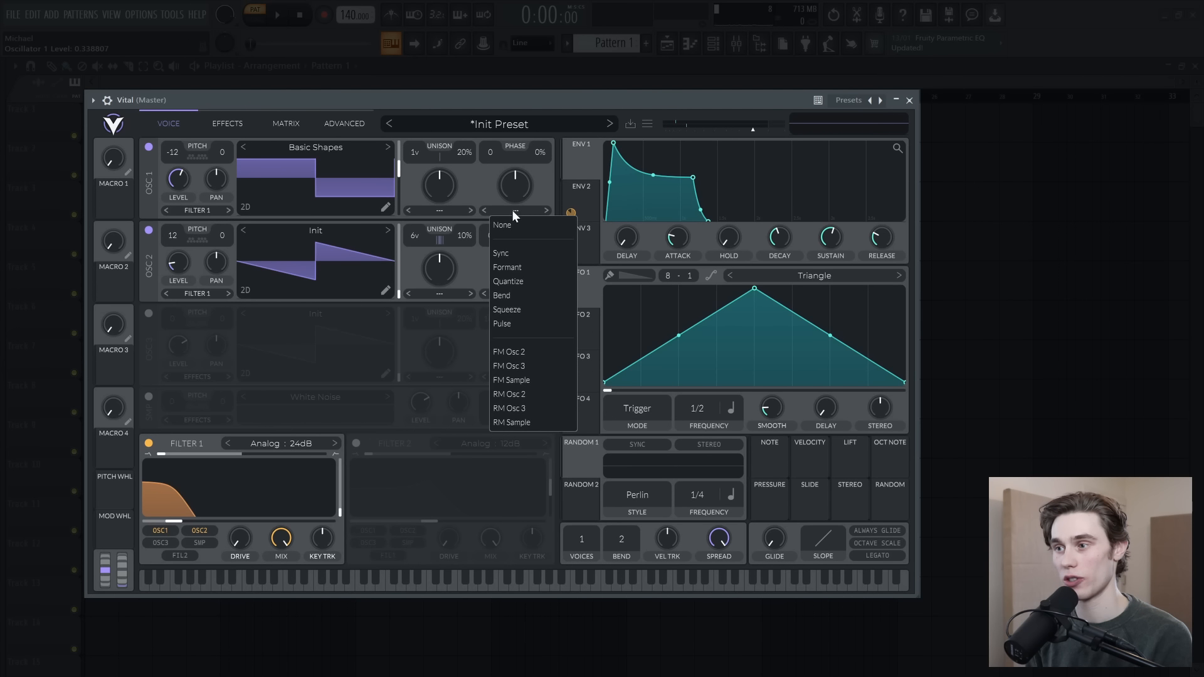
left_click(509, 295)
left_click_drag(514, 188, 534, 138)
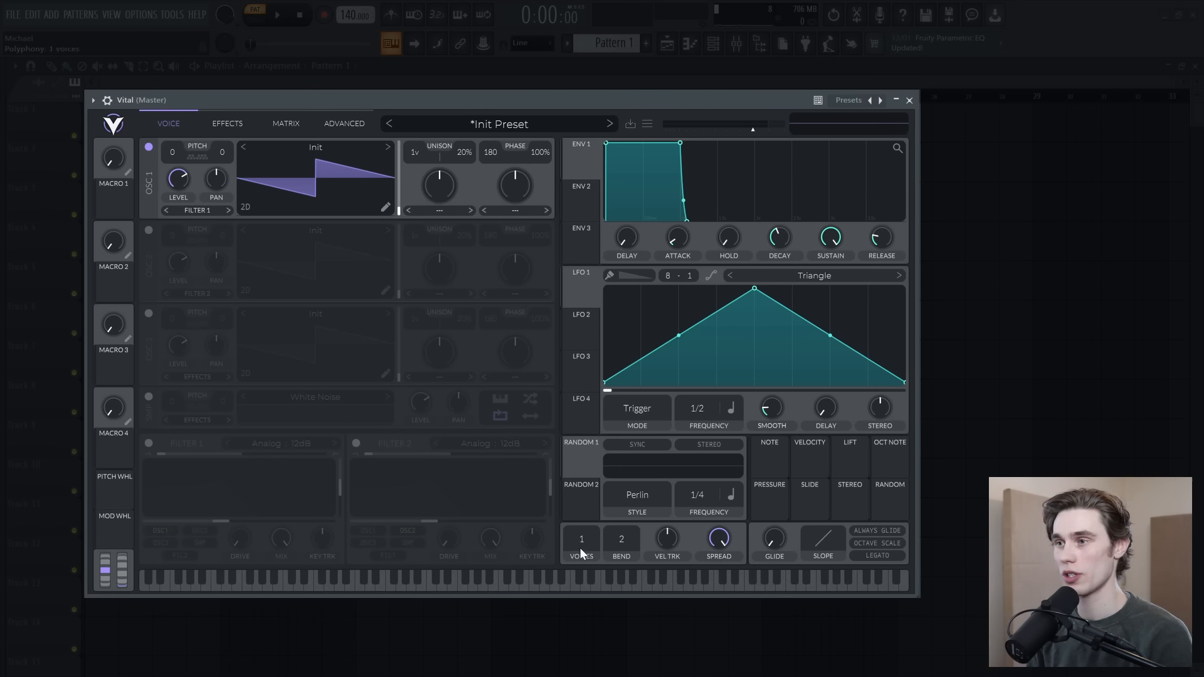
Step: In the fresh patch, set oscillator 1's phase and phase randomization to 0 and load the Basic Shapes sine wave
left_click_drag(485, 152, 534, 180)
left_click_drag(529, 238, 526, 264)
left_click(374, 147)
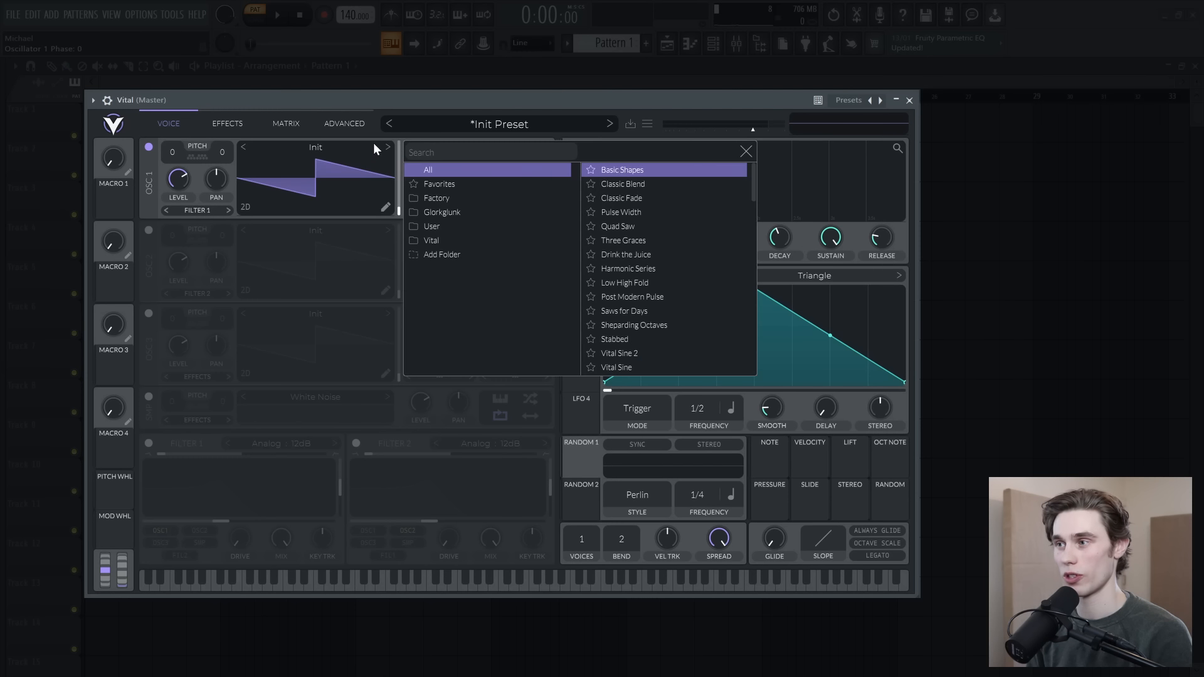
left_click(620, 170)
left_click(745, 151)
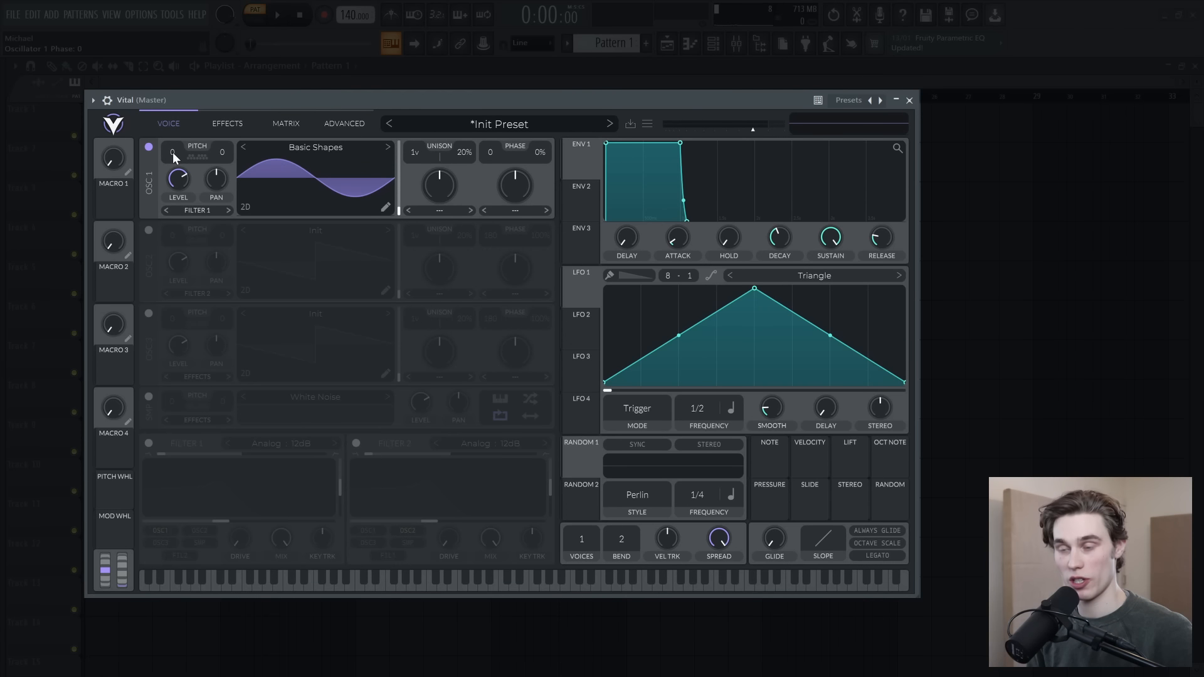
Step: Transpose oscillator 1 to -24 semitones and shape Envelope 1 with a long decay falling to a partial sustain
left_click_drag(173, 157, 173, 158)
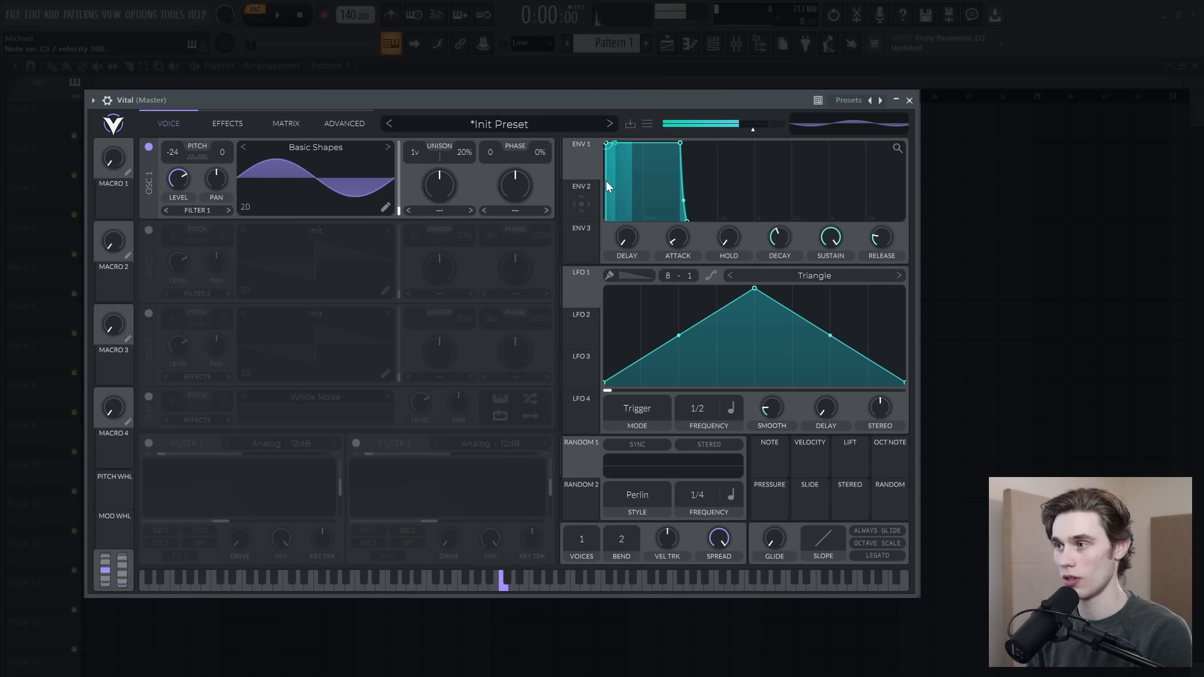
left_click_drag(681, 146, 736, 224)
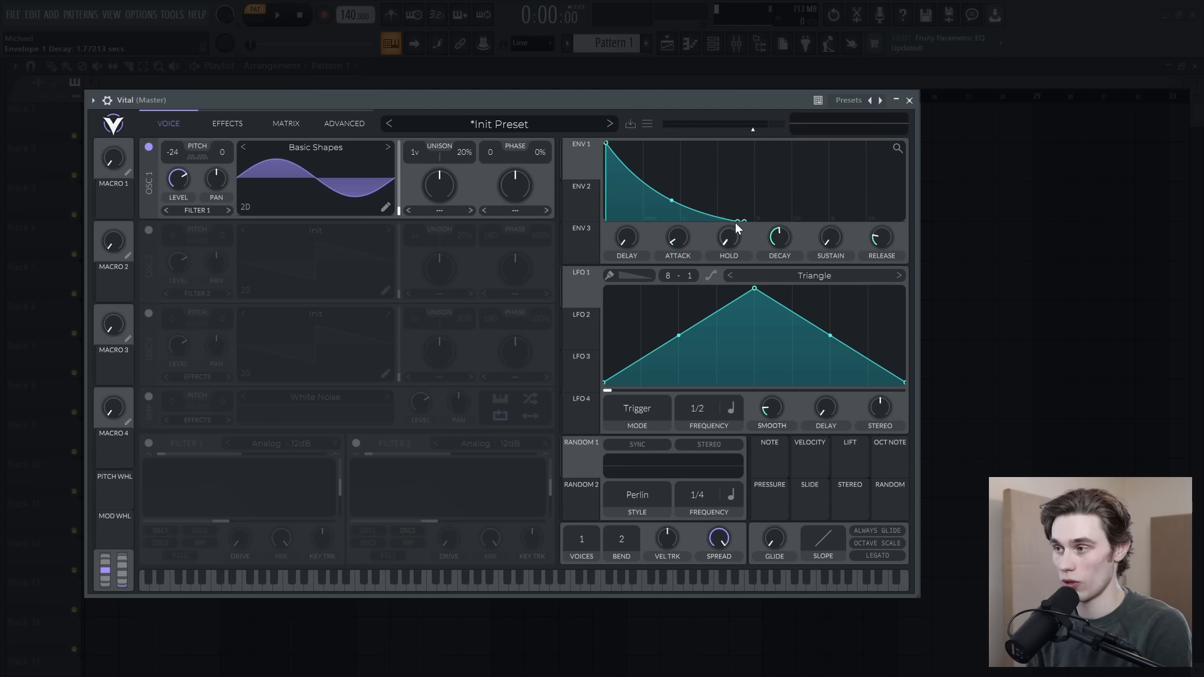
left_click_drag(736, 218, 711, 176)
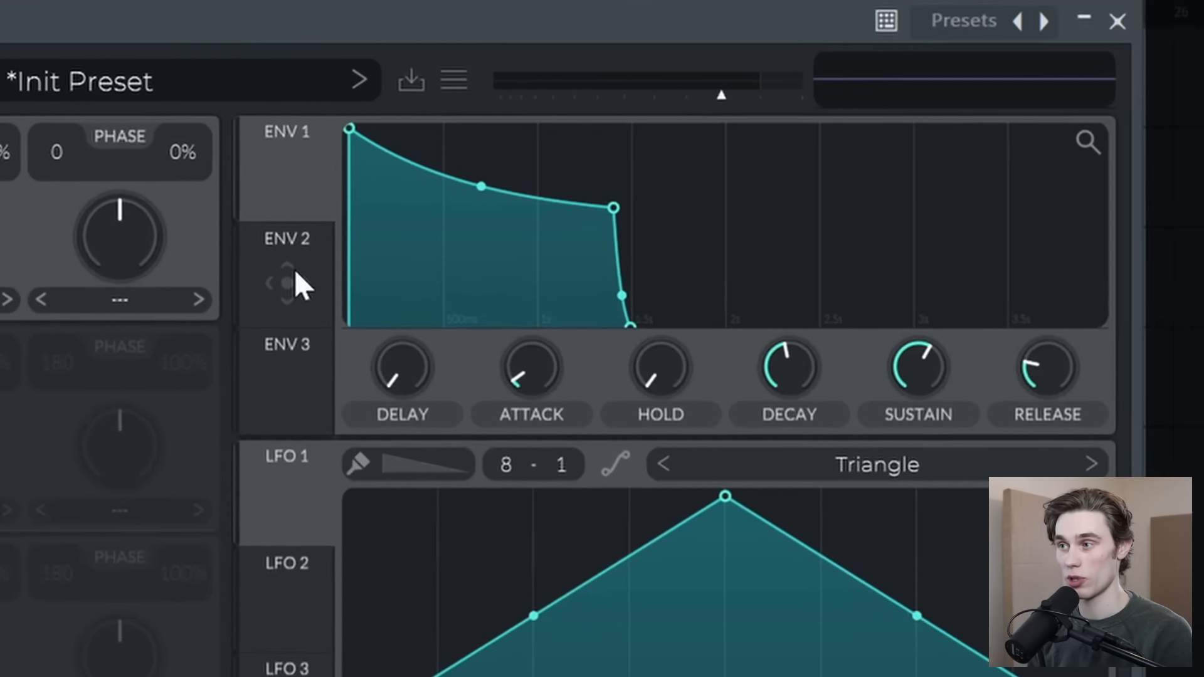
Step: Shape Envelope 2 as a very short decay with no sustain
left_click(579, 205)
left_click_drag(508, 139, 312, 350)
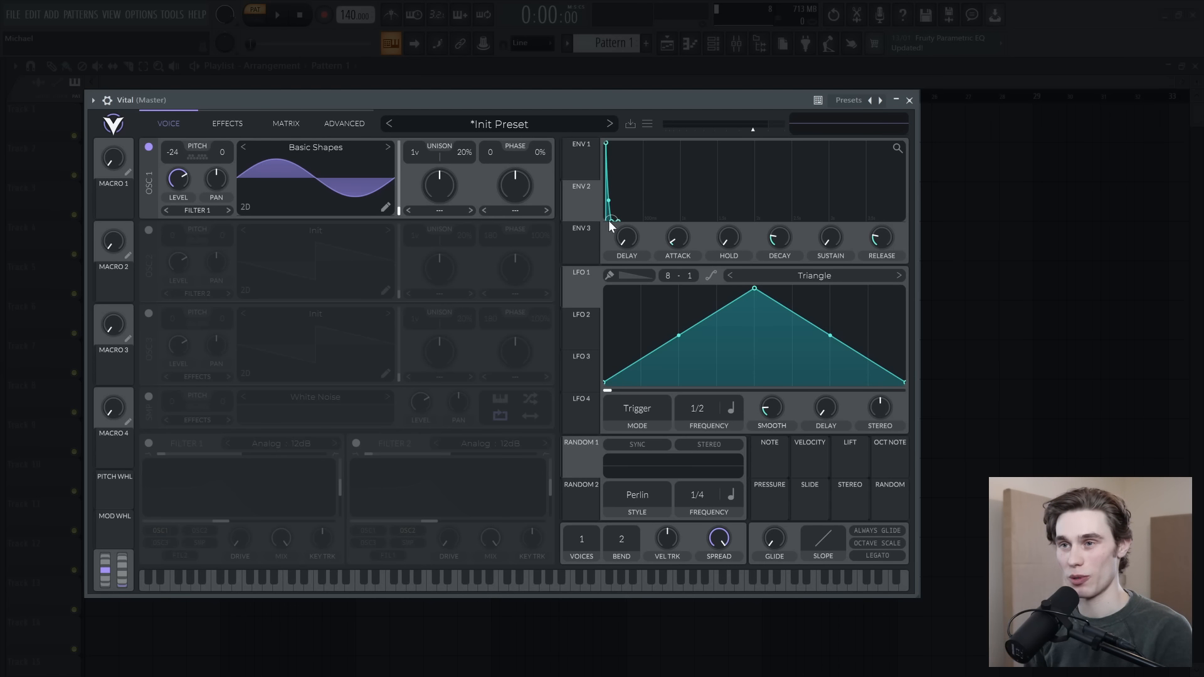
Step: Route Env 2 to the global Voice Transpose in the modulation matrix with a small positive amount
left_click(284, 123)
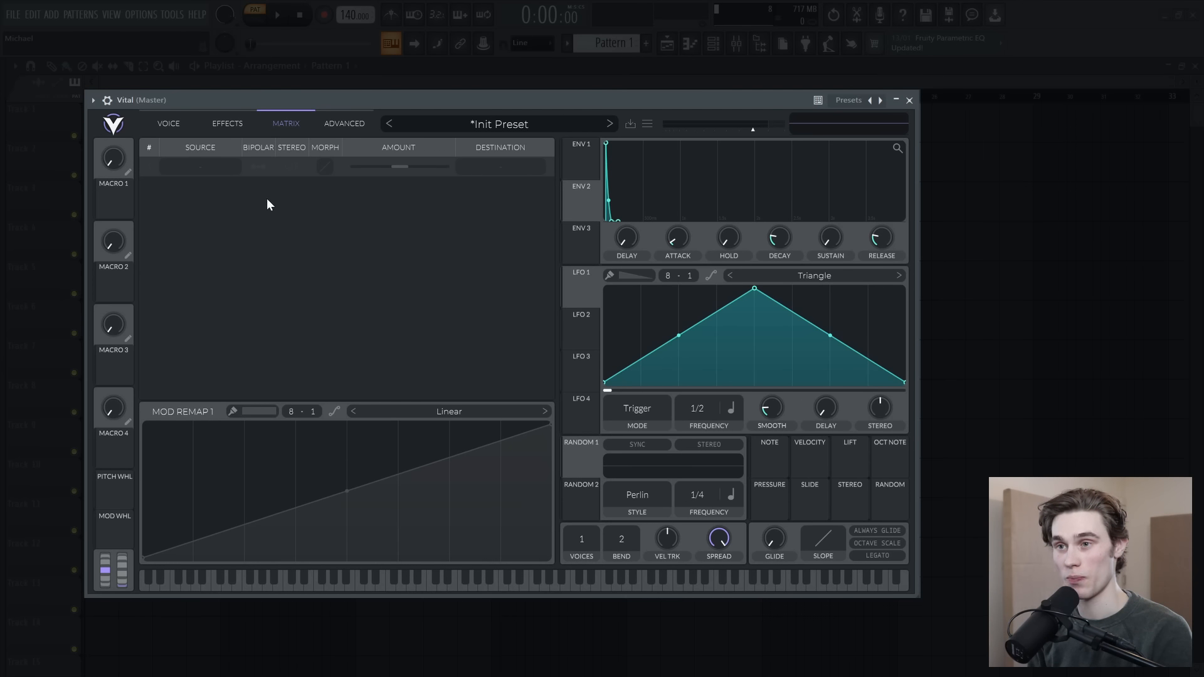
left_click(203, 167)
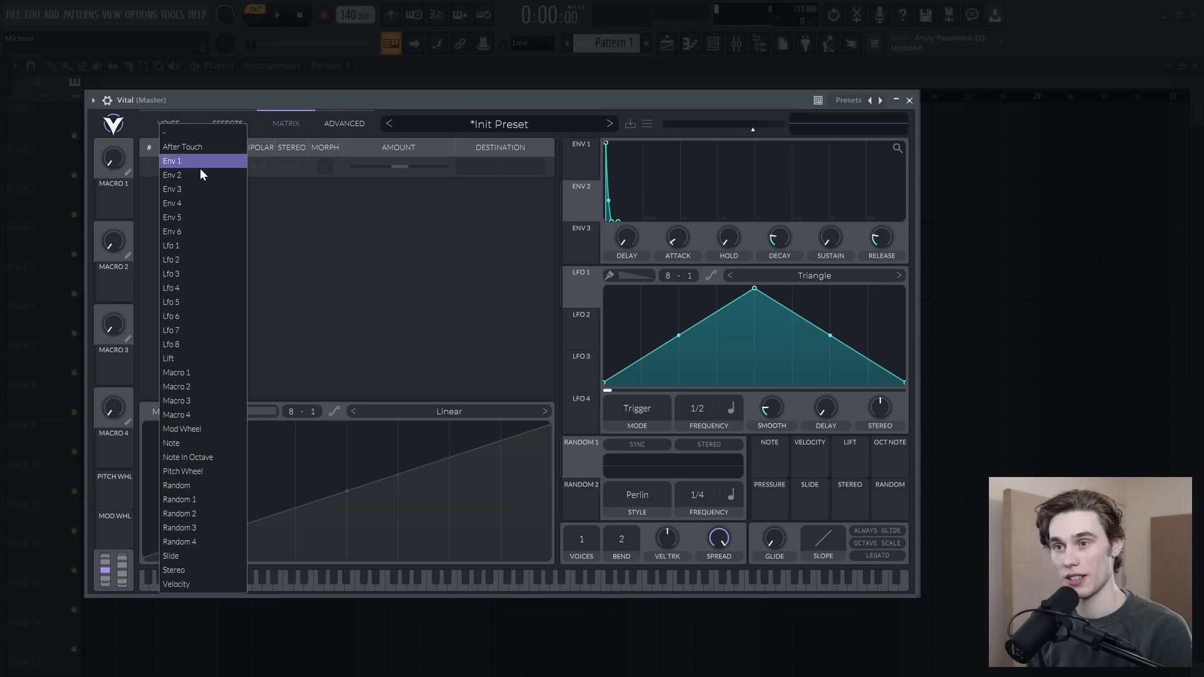
left_click(179, 176)
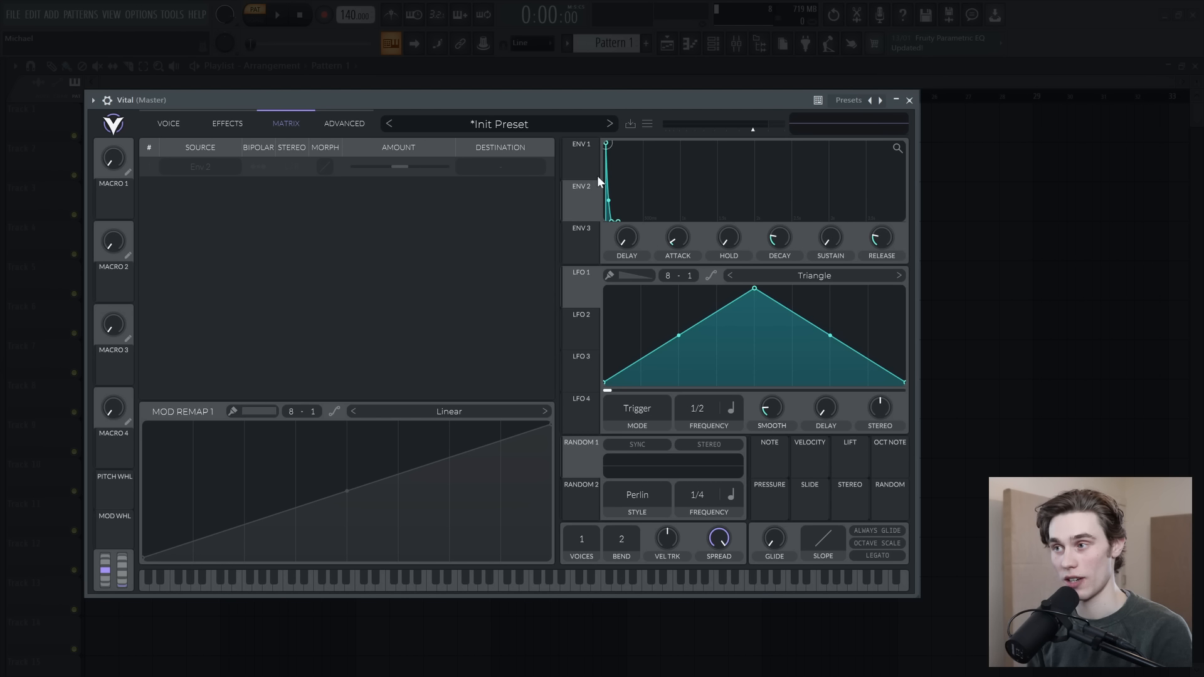
left_click(495, 167)
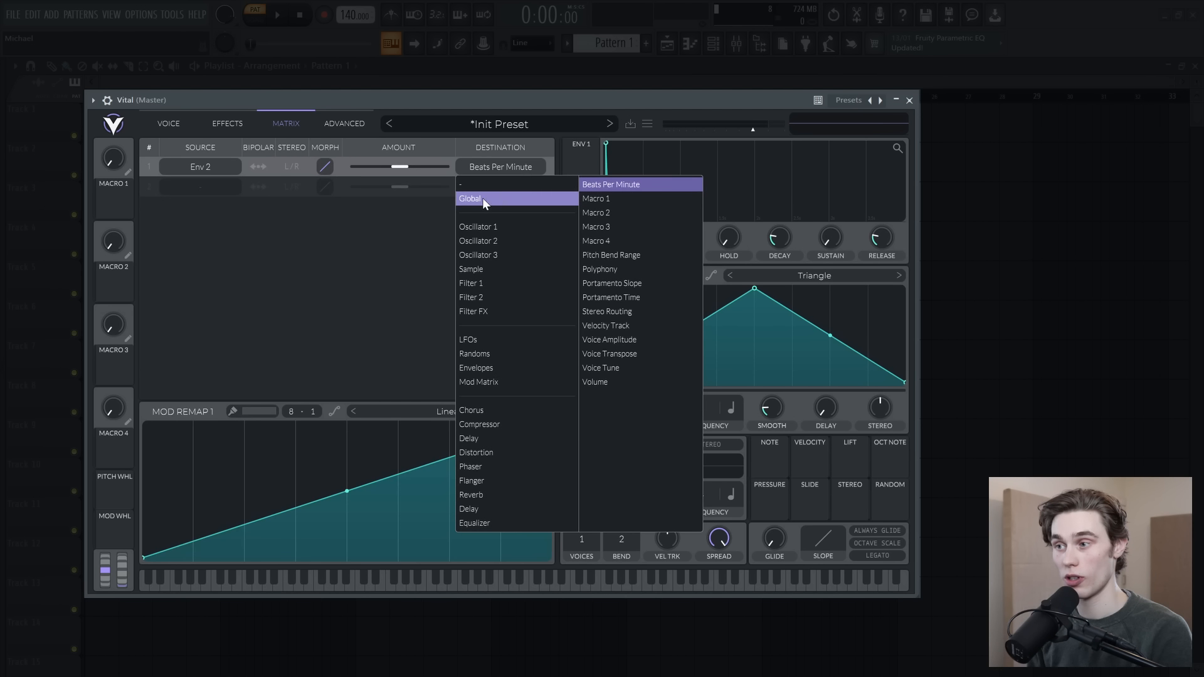
left_click(618, 354)
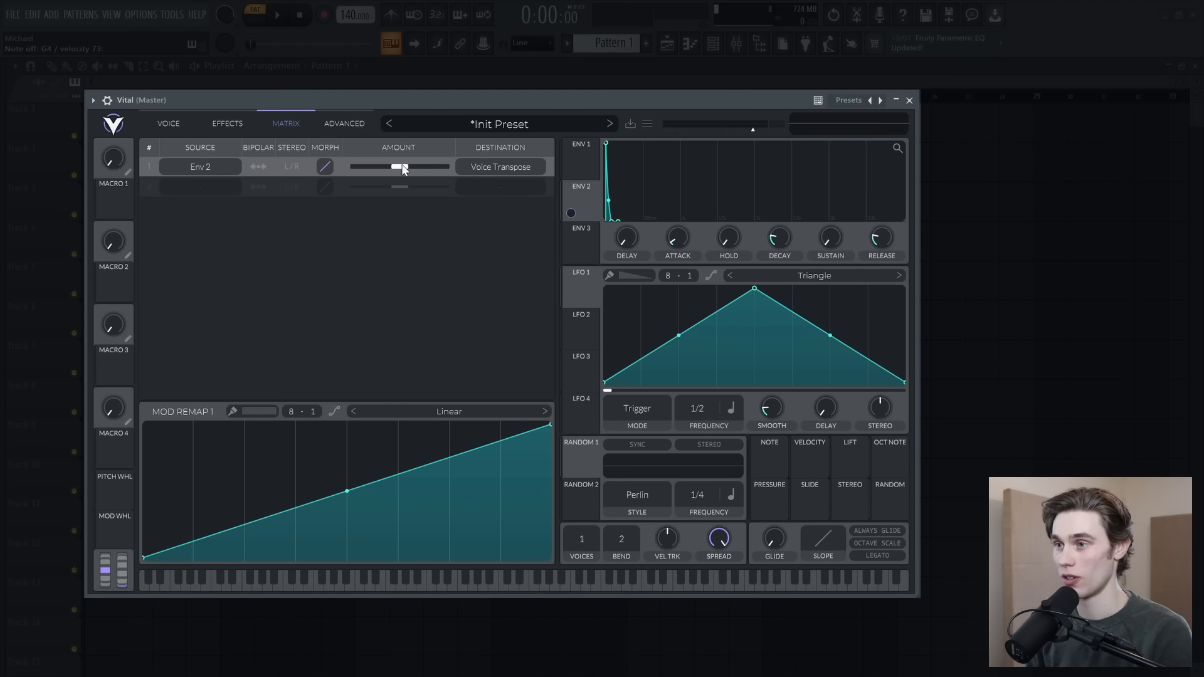
mouse_move(404, 169)
left_mouse_down()
mouse_move(431, 171)
mouse_move(421, 171)
left_mouse_up()
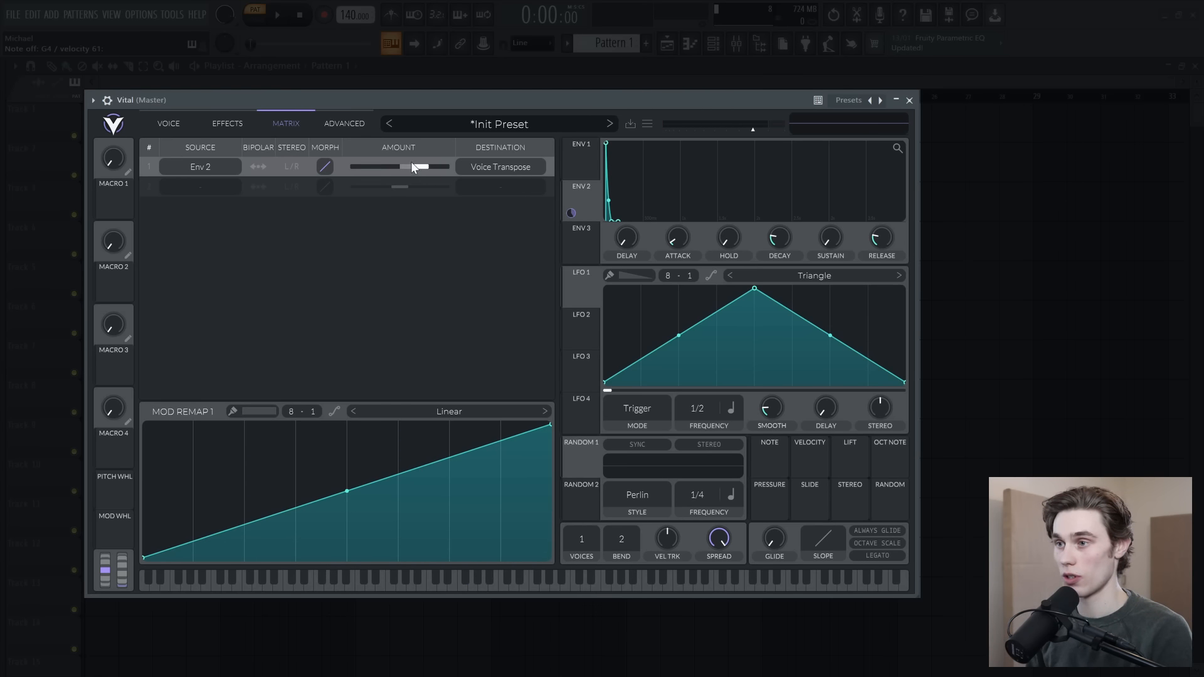
left_click_drag(419, 164, 414, 168)
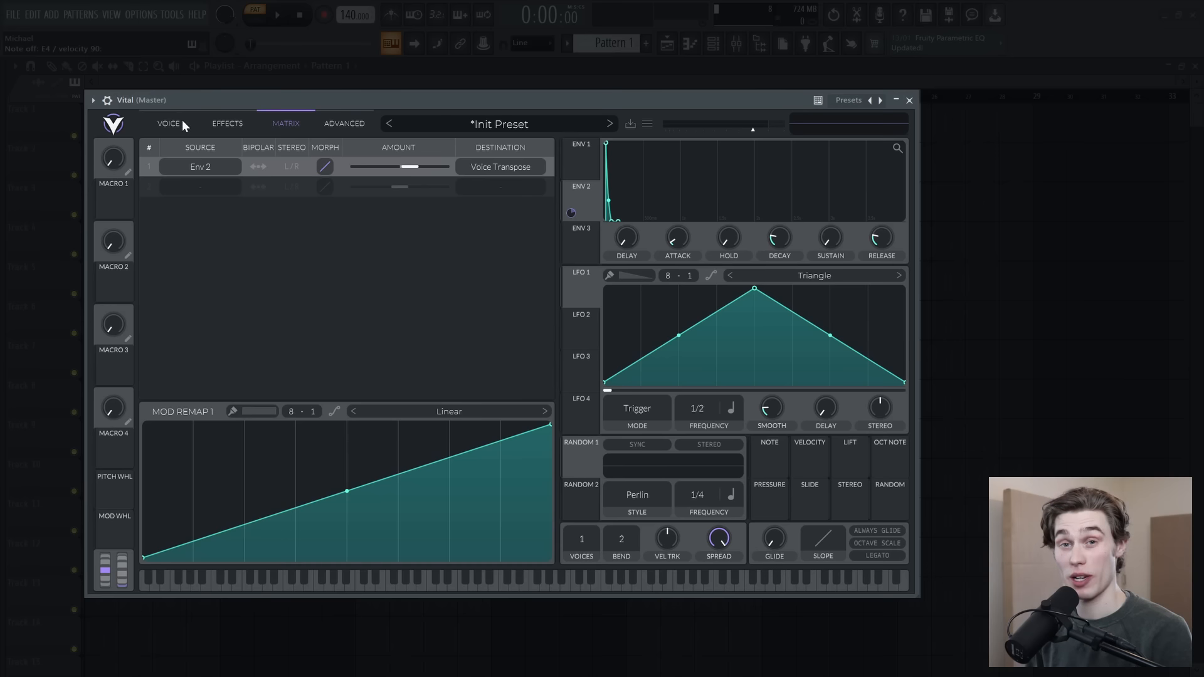
Step: Reshape Envelope 1 with a longer decay and release and a sustain of about 0.6, auditioning it with notes
left_click(163, 124)
left_click_drag(608, 200, 734, 227)
mouse_move(678, 187)
left_mouse_down()
mouse_move(671, 199)
mouse_move(686, 185)
left_mouse_up()
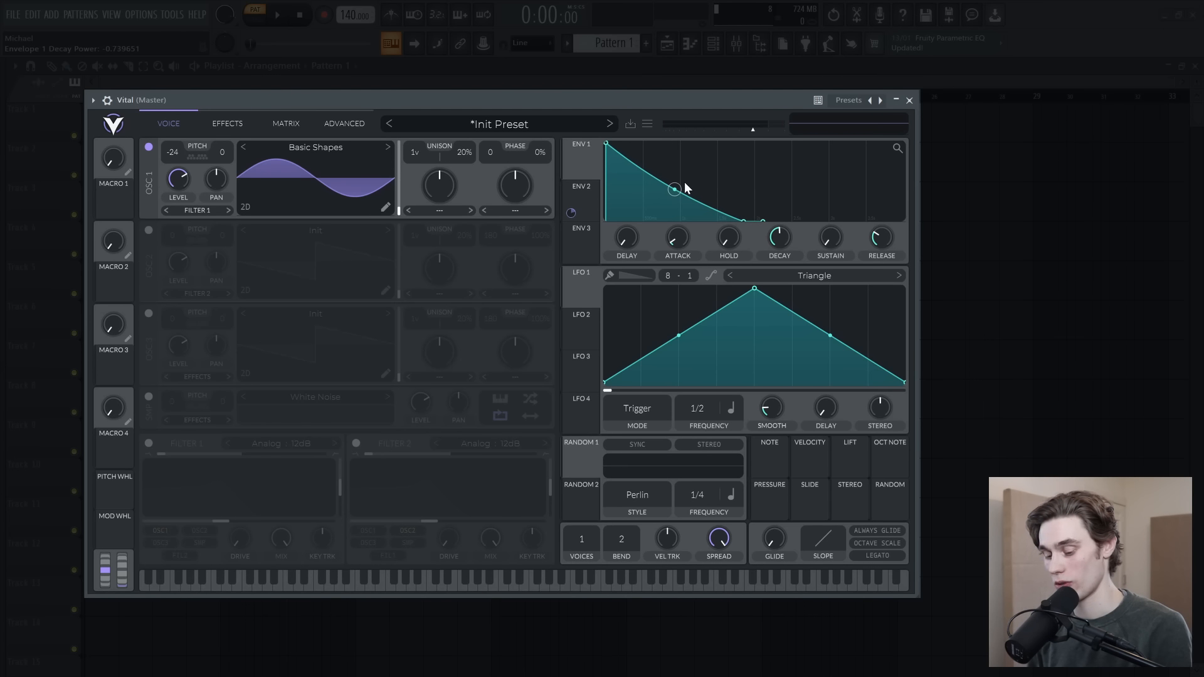
key("v")
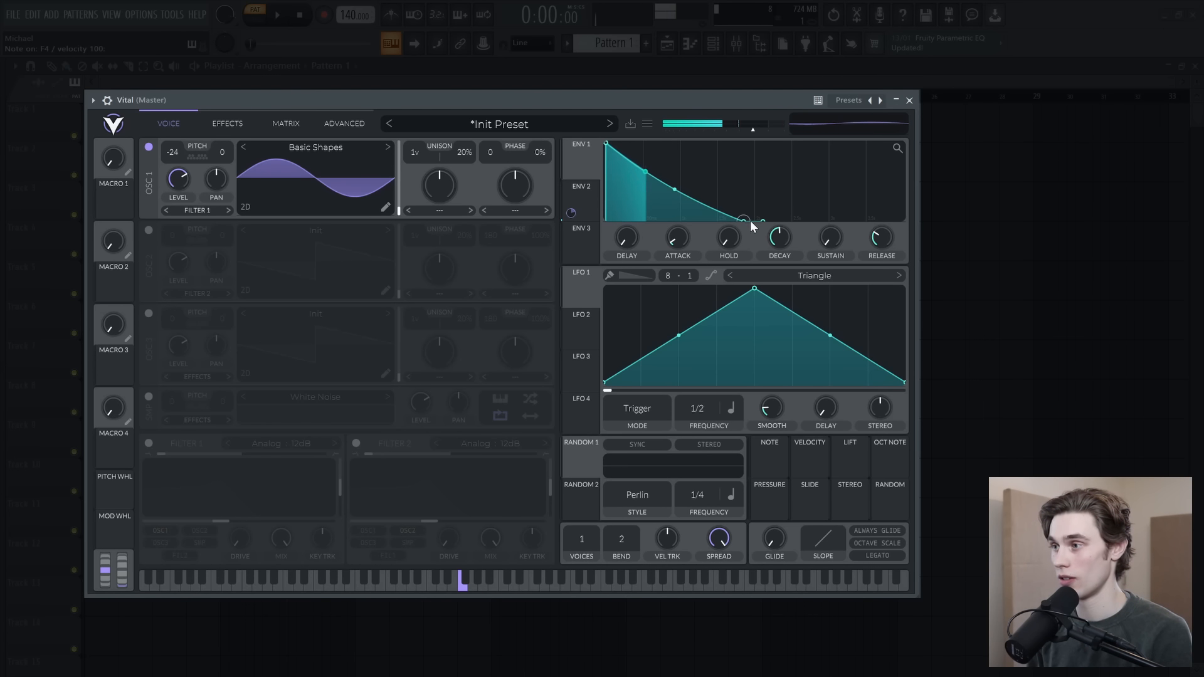
left_click_drag(744, 220, 709, 174)
key("v")
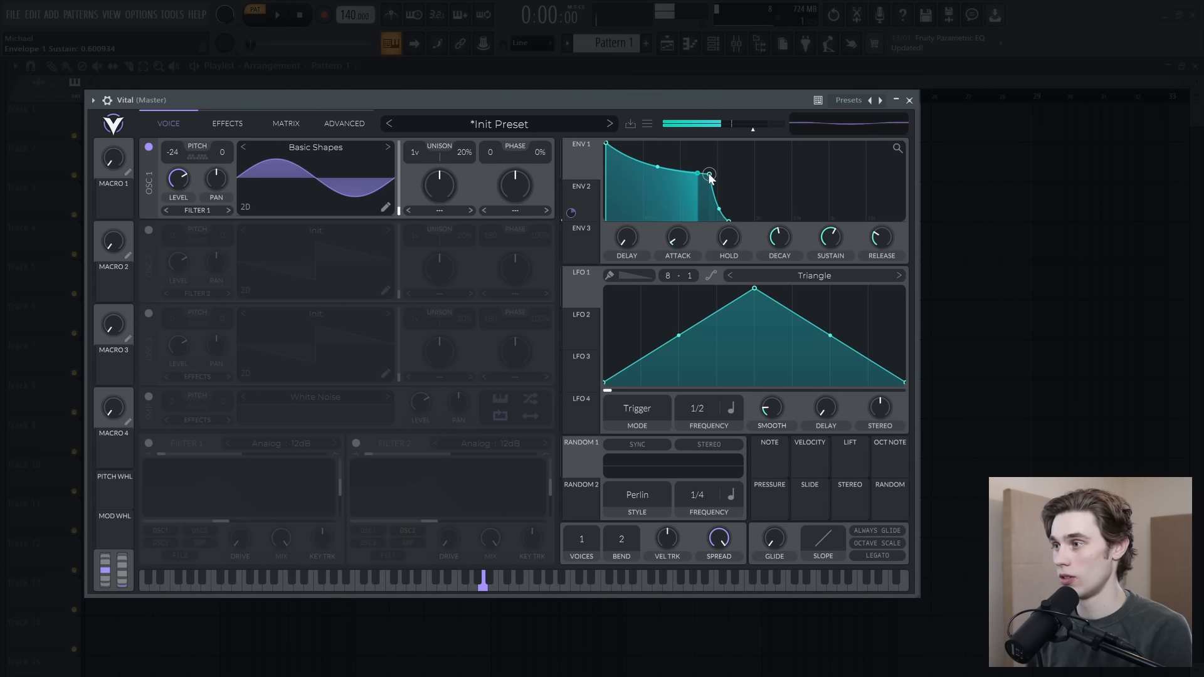
Step: Enable Legato and raise the glide time to about 0.029 seconds
left_click(880, 555)
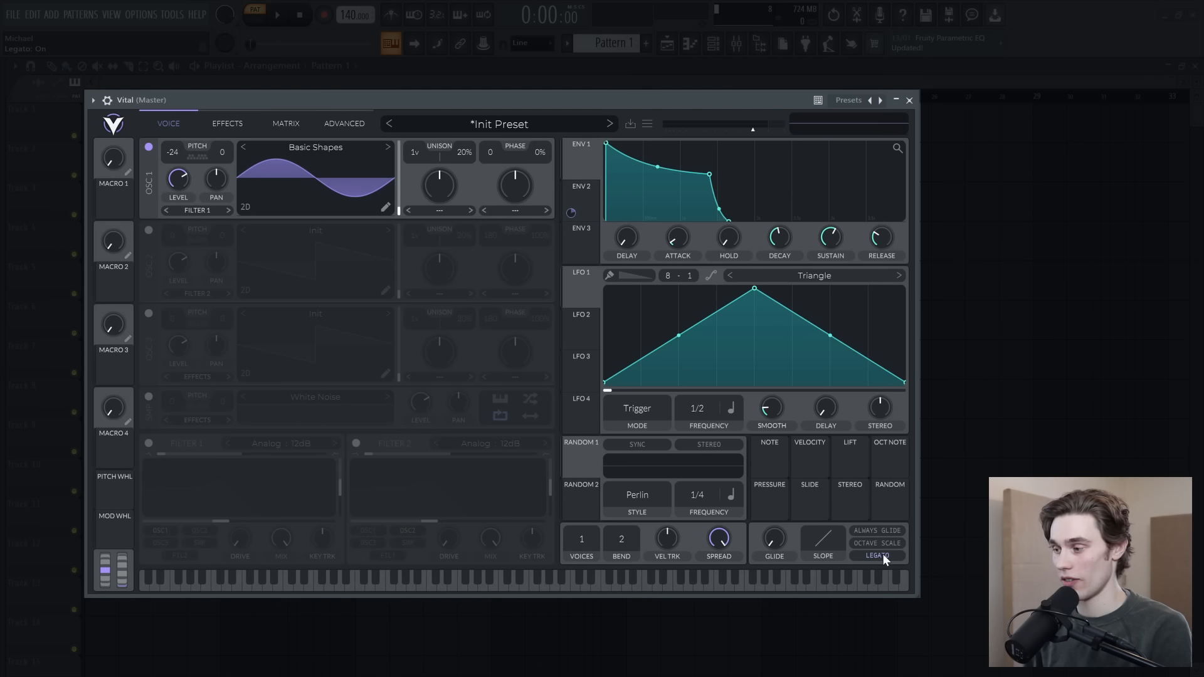
left_click_drag(775, 534, 770, 498)
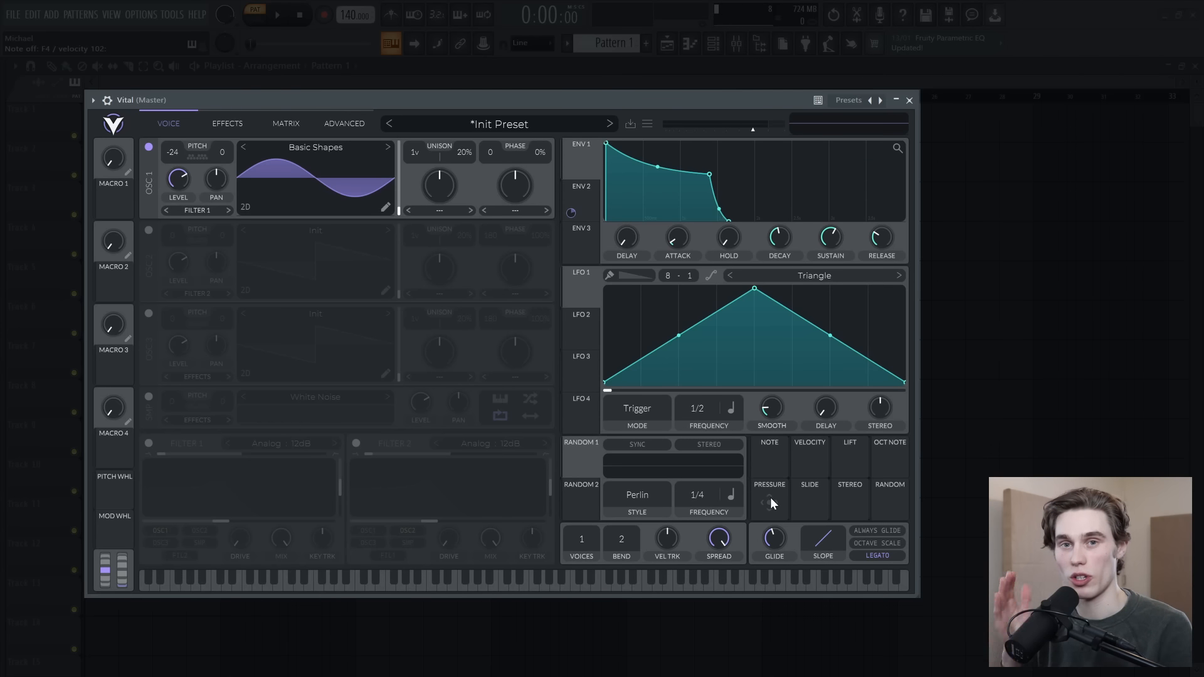
Step: Enable the Distortion effect with the Soft Clip type and raise its drive on the sine bass
left_click(232, 123)
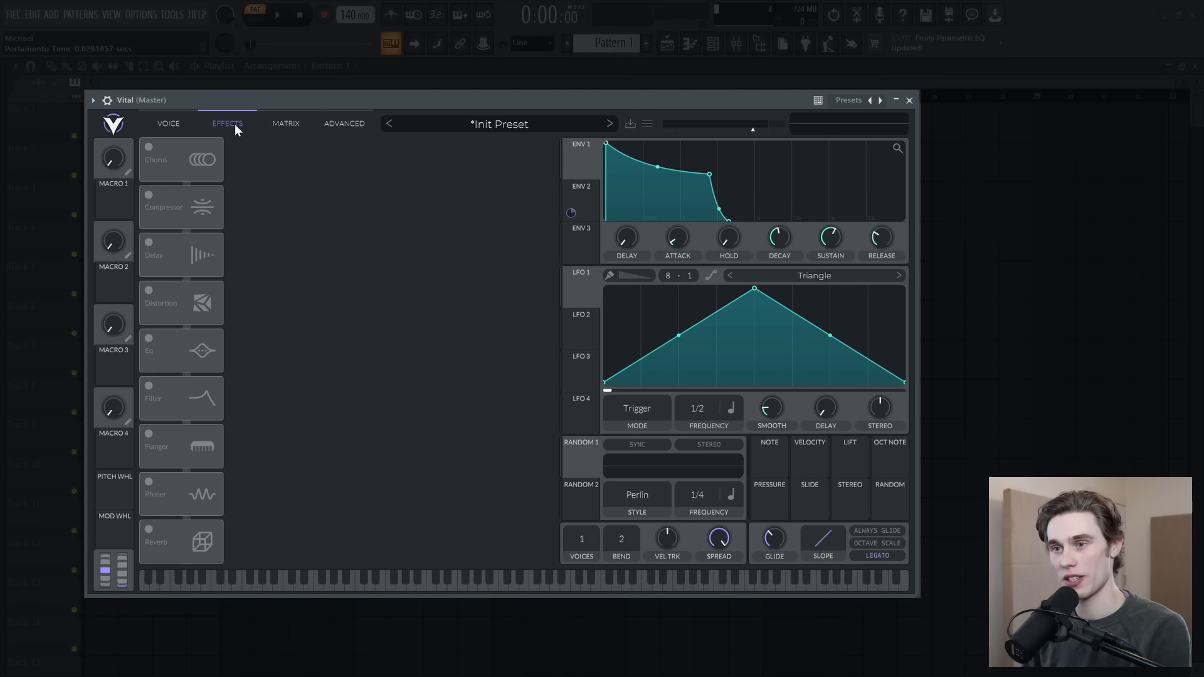
left_click(150, 291)
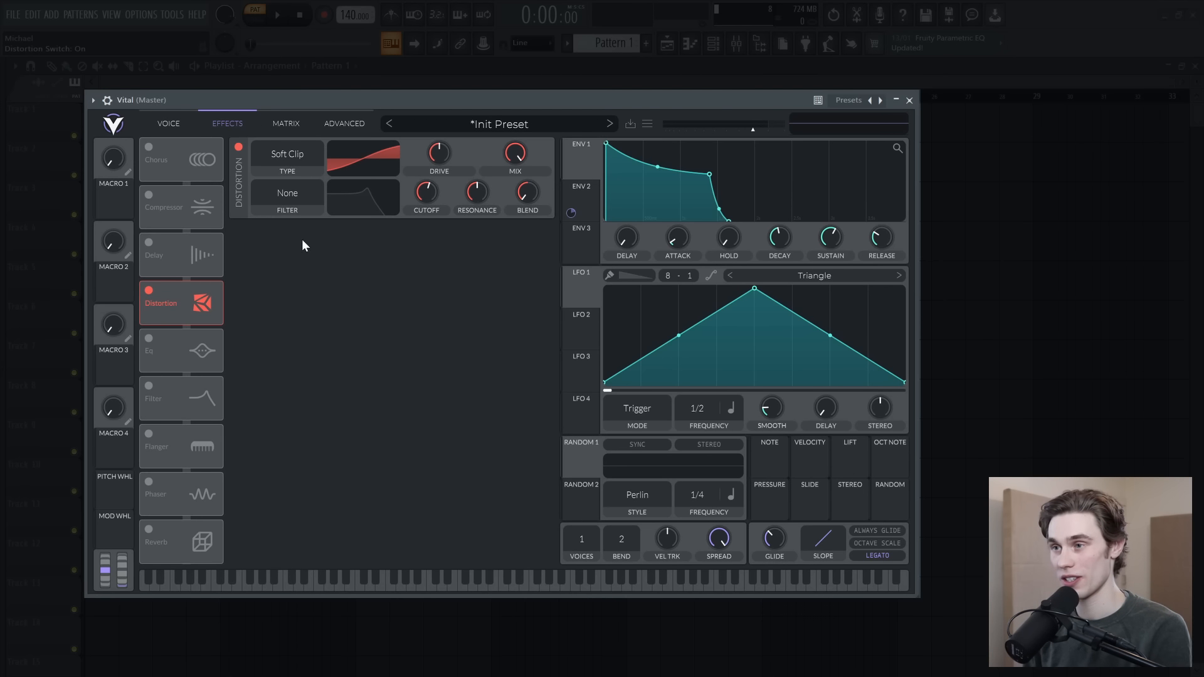
mouse_move(439, 158)
left_mouse_down()
mouse_move(448, 129)
mouse_move(446, 146)
left_mouse_up()
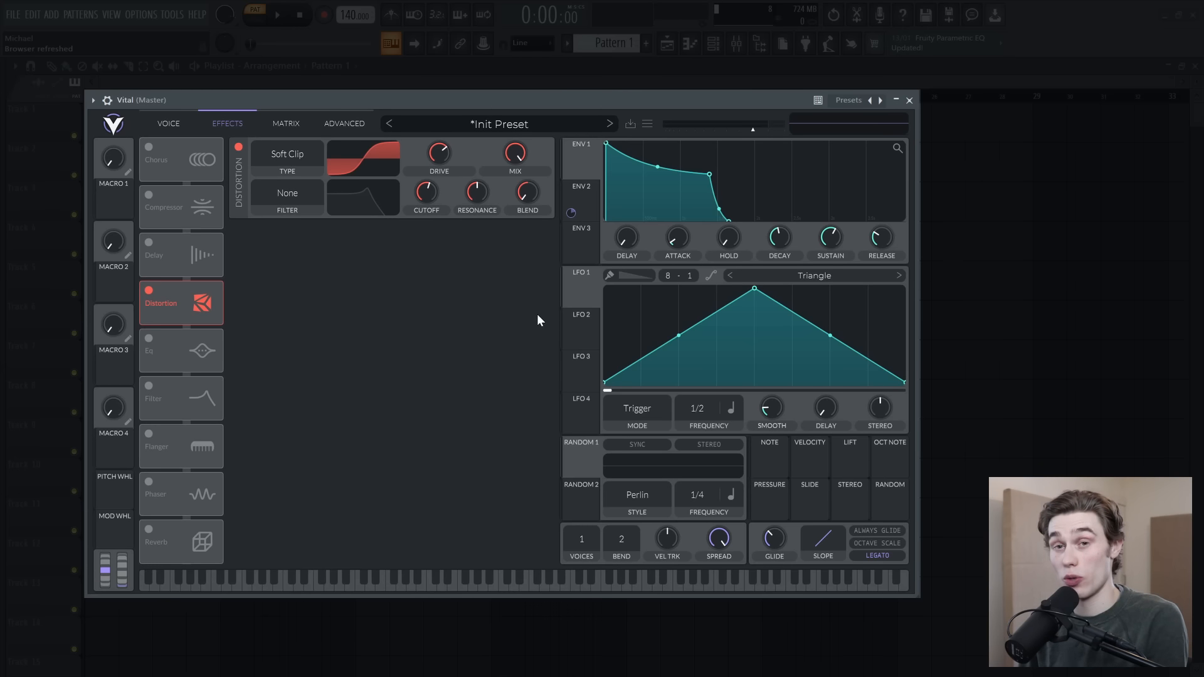
Step: In a newly initialized patch, load the Quad Saw wavetable into oscillator 1
left_click(186, 124)
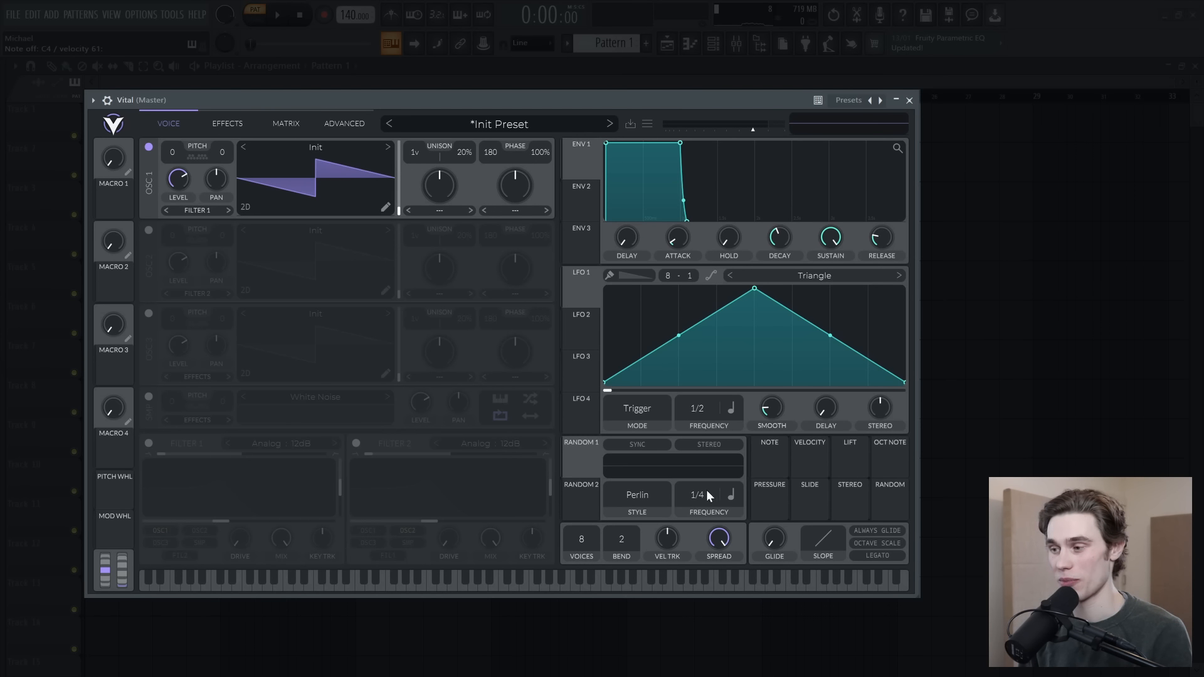
left_click(321, 150)
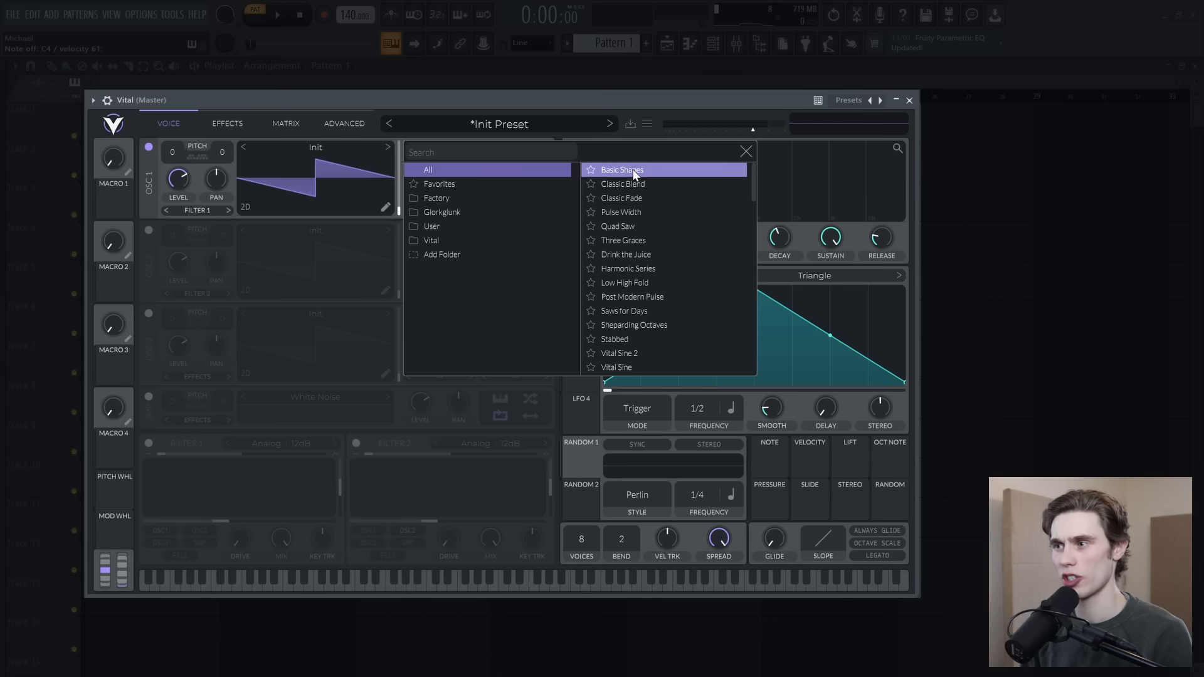
left_click(637, 225)
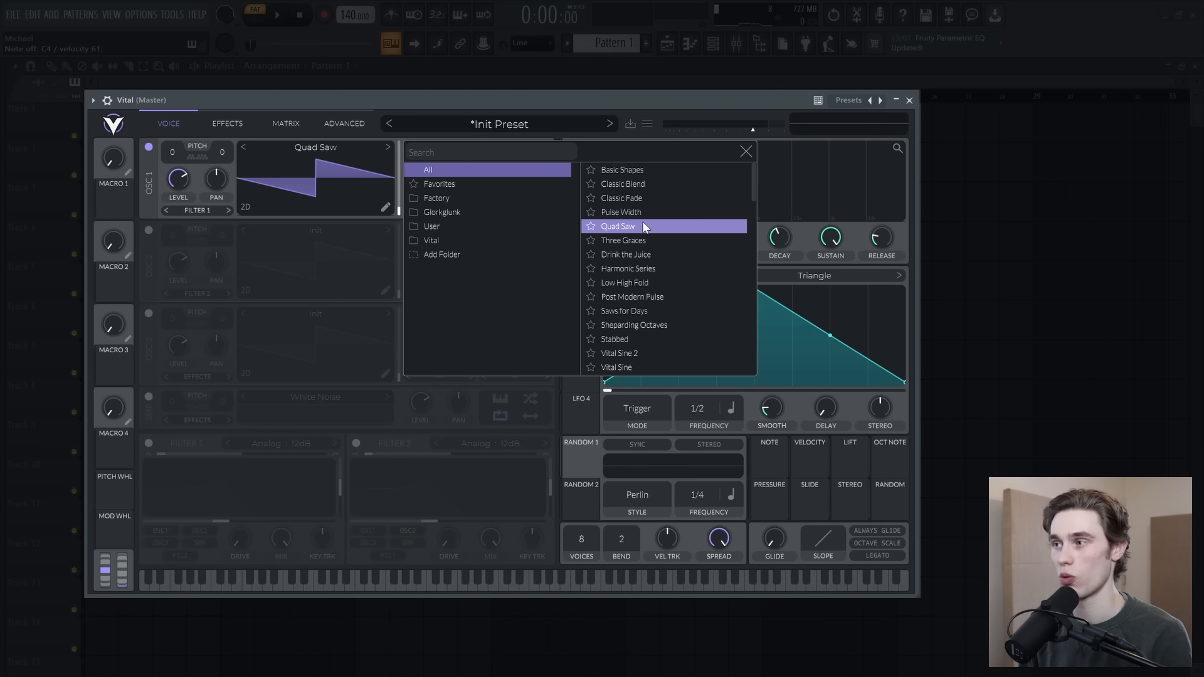
Step: Transpose oscillator 1 to -12 and apply the Smear spectral morph at a low amount
left_click(745, 152)
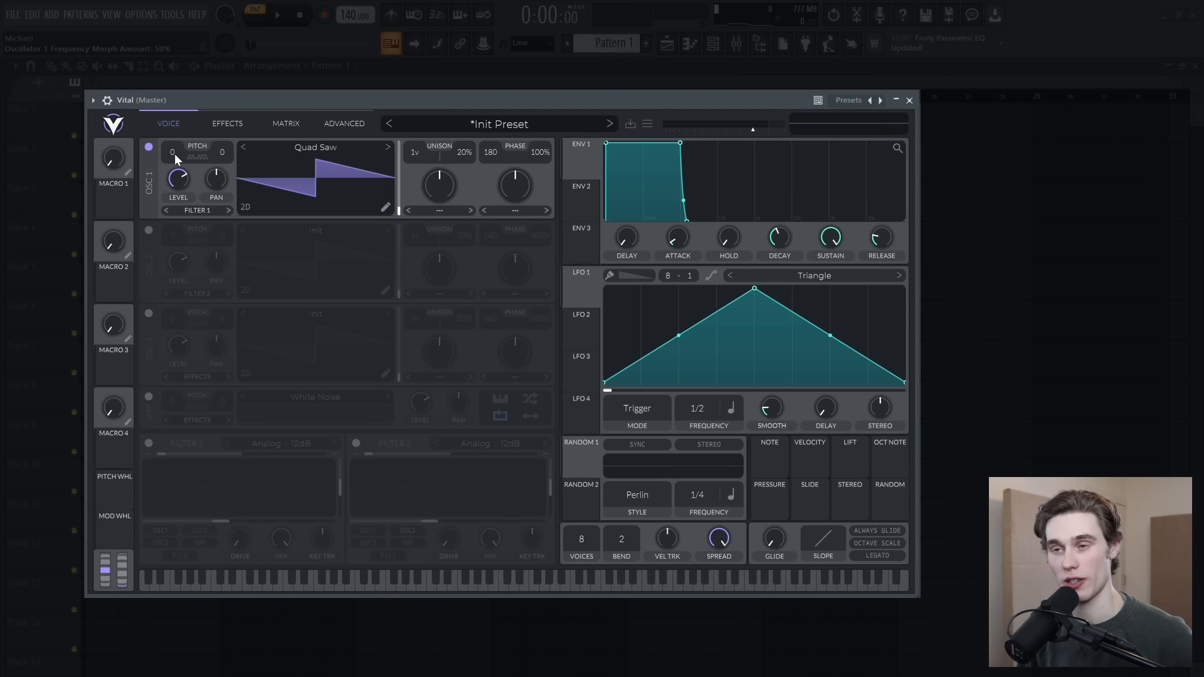
scroll(175, 155, "down", 12)
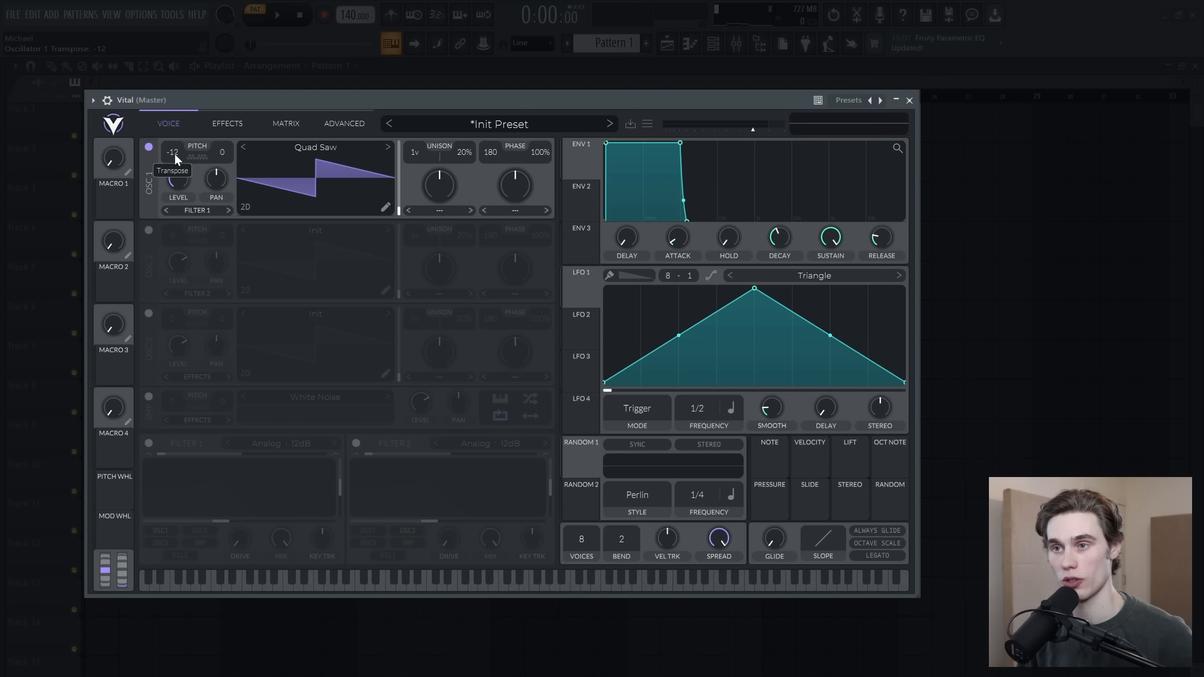
left_click(439, 211)
left_click(443, 311)
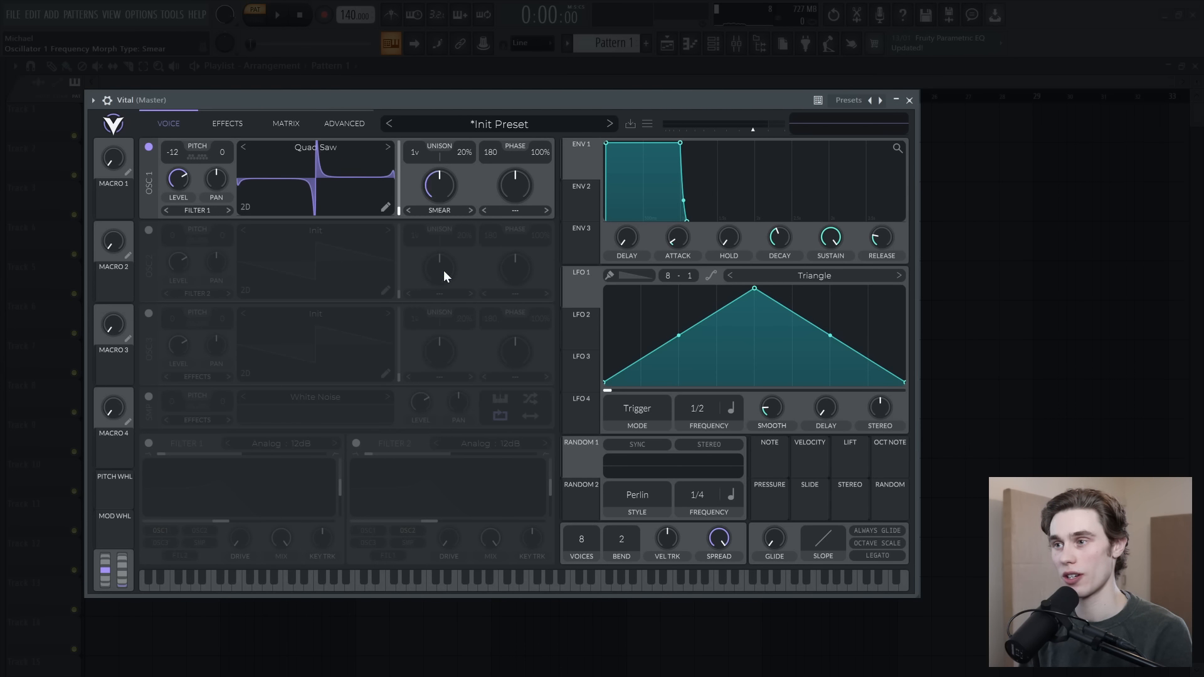
mouse_move(434, 205)
left_mouse_down()
mouse_move(437, 180)
mouse_move(439, 222)
mouse_move(438, 155)
mouse_move(431, 197)
left_mouse_up()
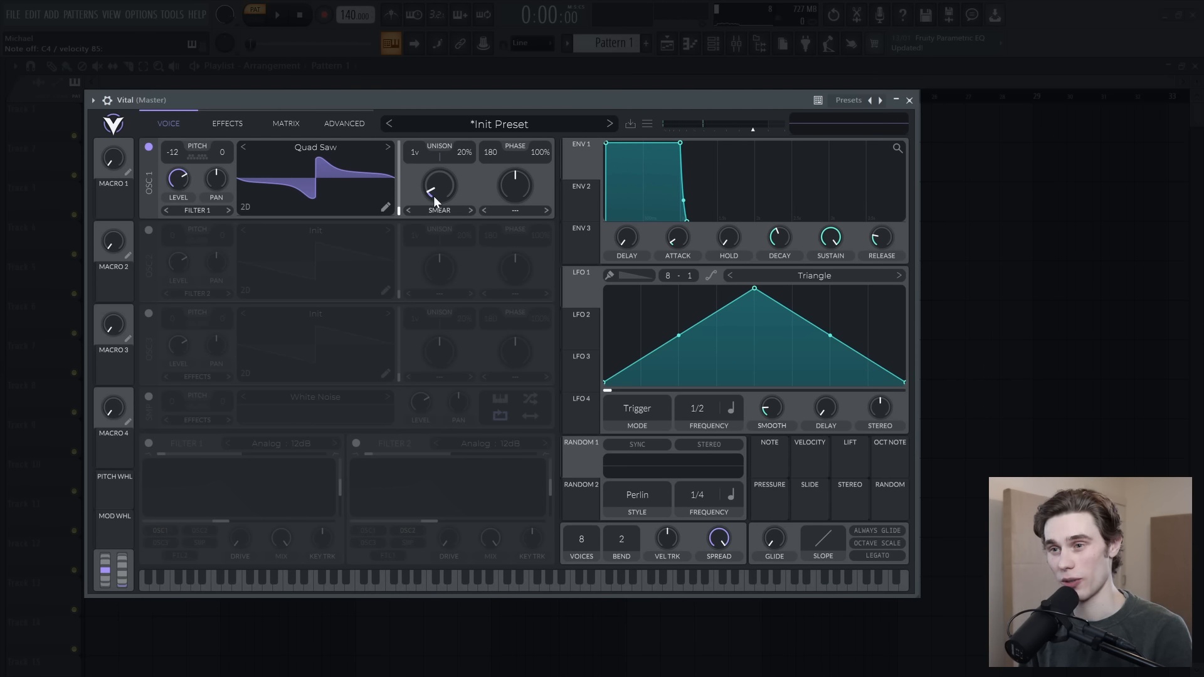
Step: Enable oscillator 2 with 10 unison voices and 8% detune, and lower its level
left_click(148, 230)
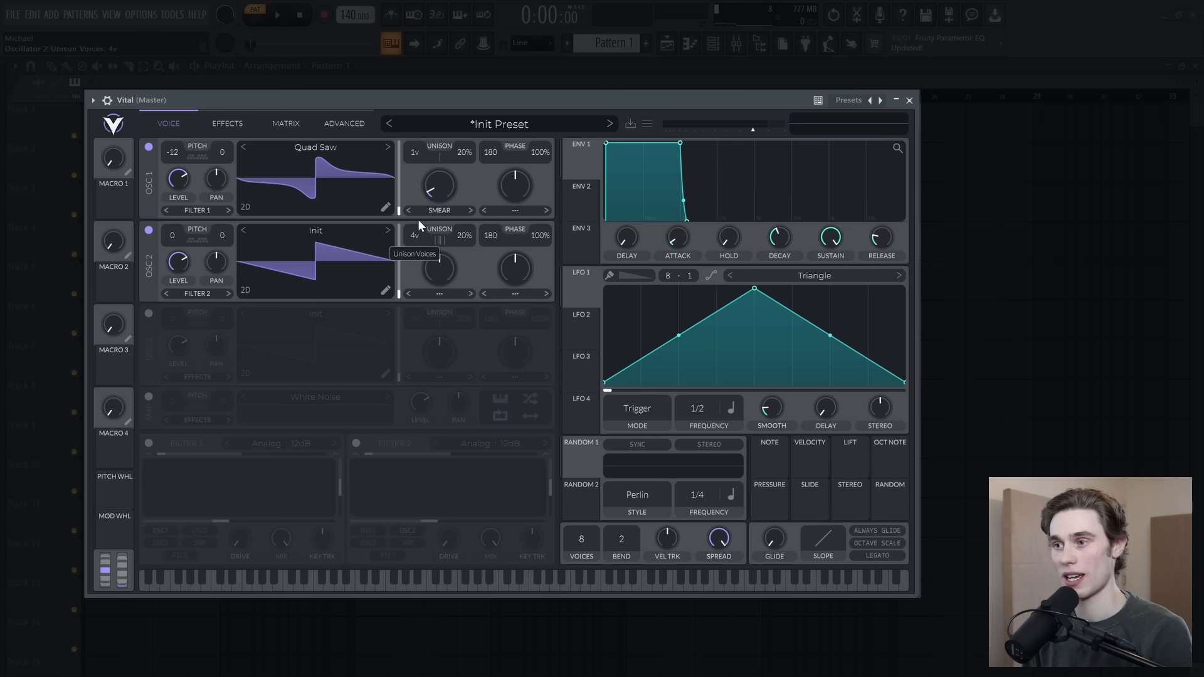
scroll(408, 235, "up", 2)
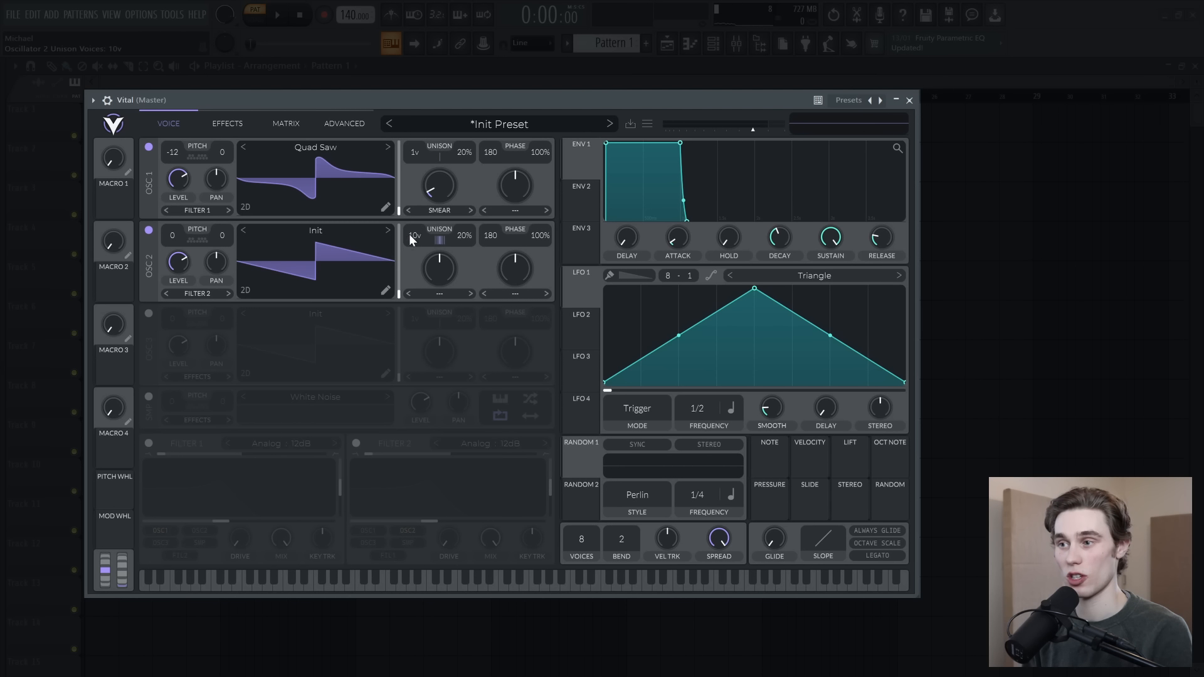
left_click_drag(460, 239, 461, 243)
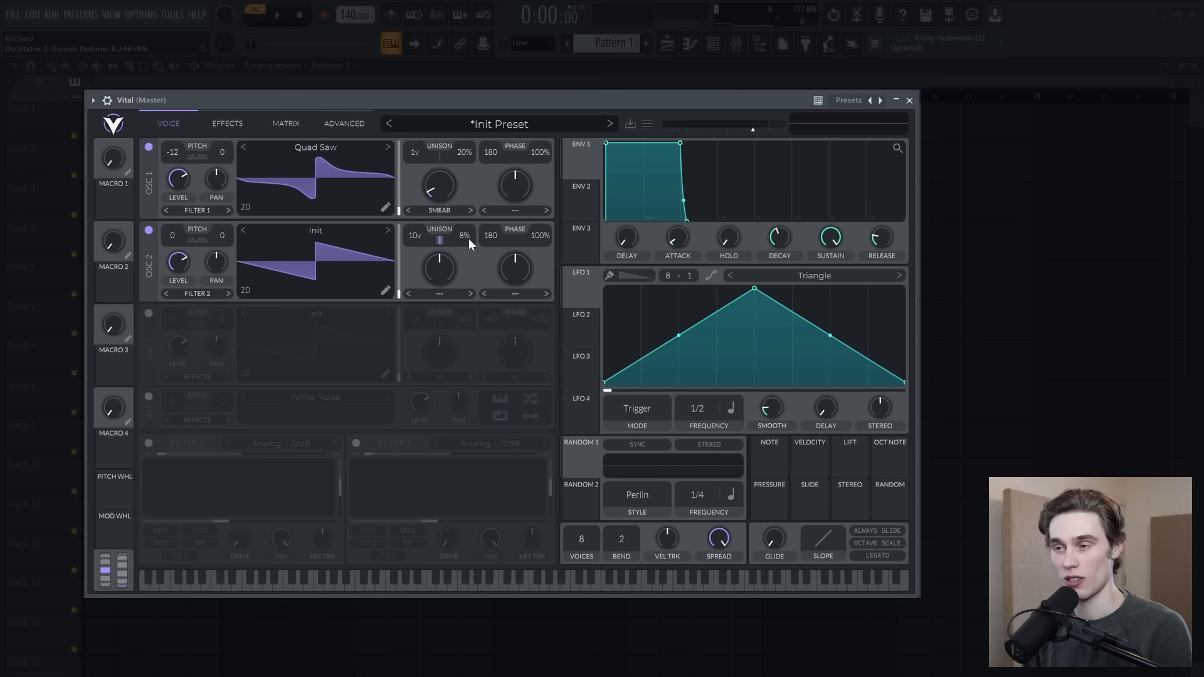
left_click_drag(183, 270, 173, 277)
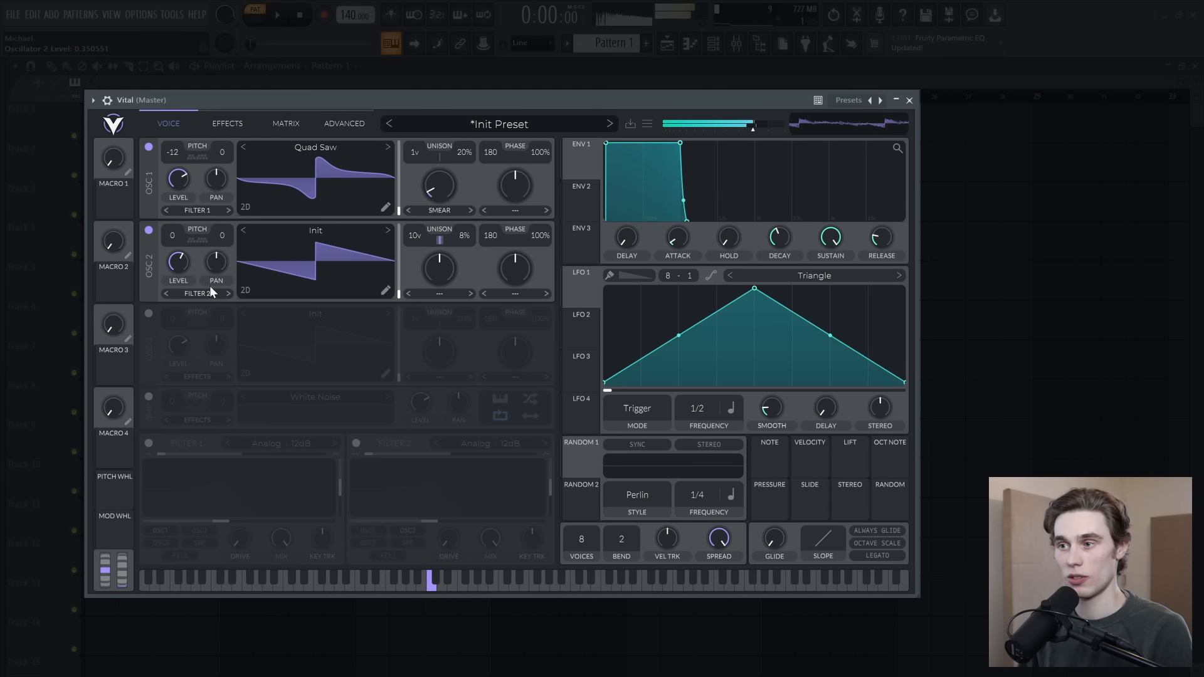
Step: Enable the Filter effect with its cutoff at 76 semitones, comparing the sound with the filter bypassed
left_click(226, 123)
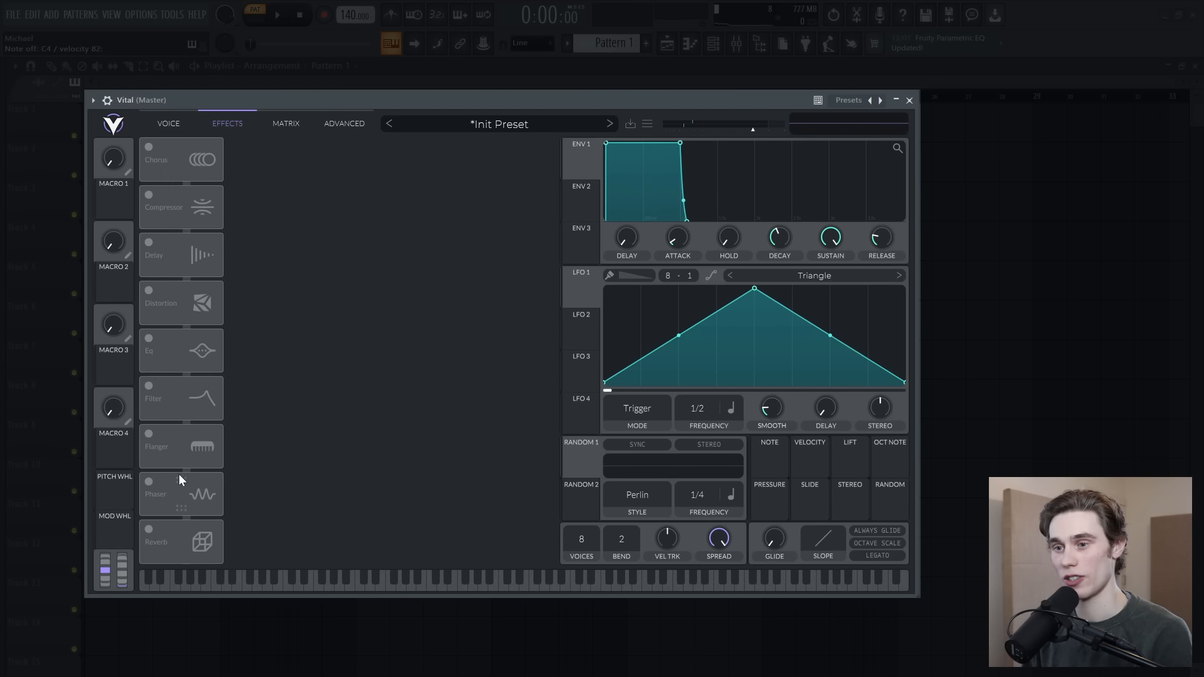
left_click(148, 387)
left_click_drag(479, 192, 535, 215)
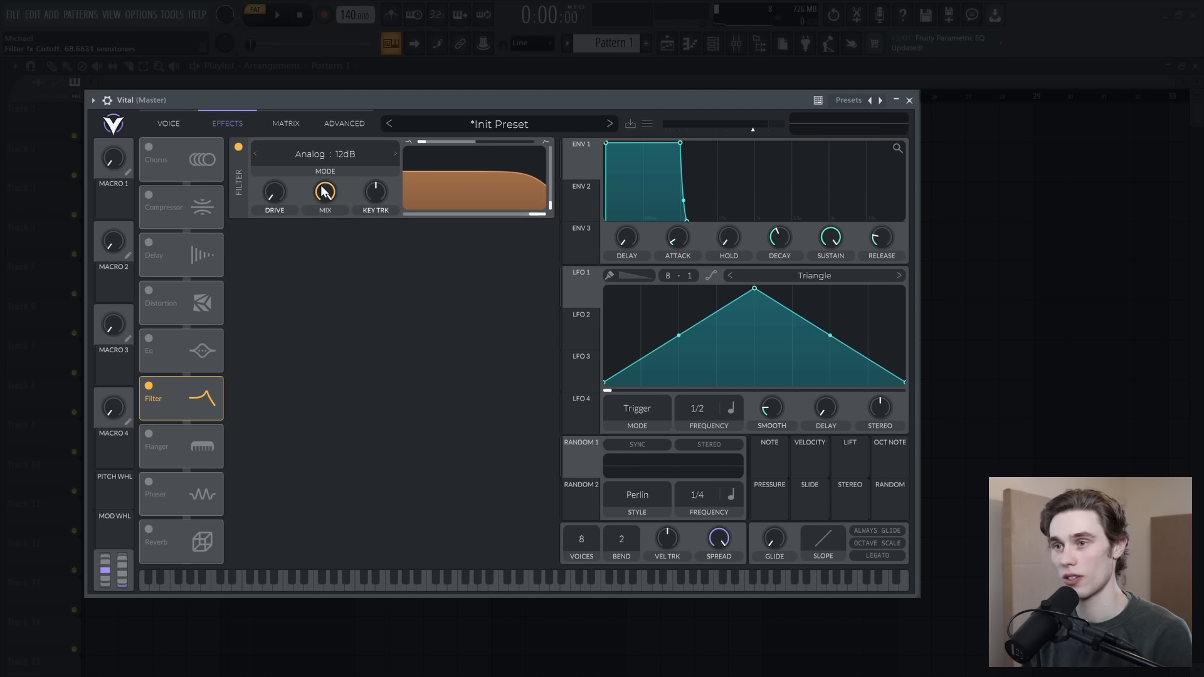
left_click(238, 147)
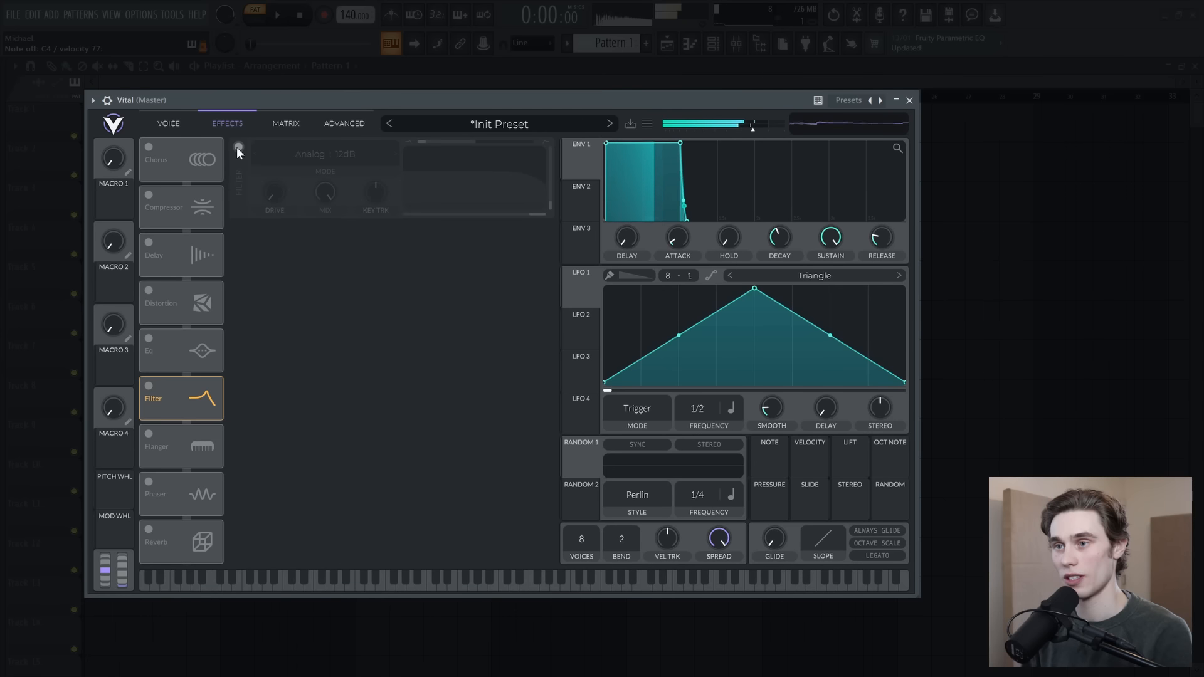
left_click(238, 147)
left_click_drag(541, 214, 546, 215)
Step: Apply the Smear spectral morph to oscillator 2 with an amount of about 10%
left_click(169, 123)
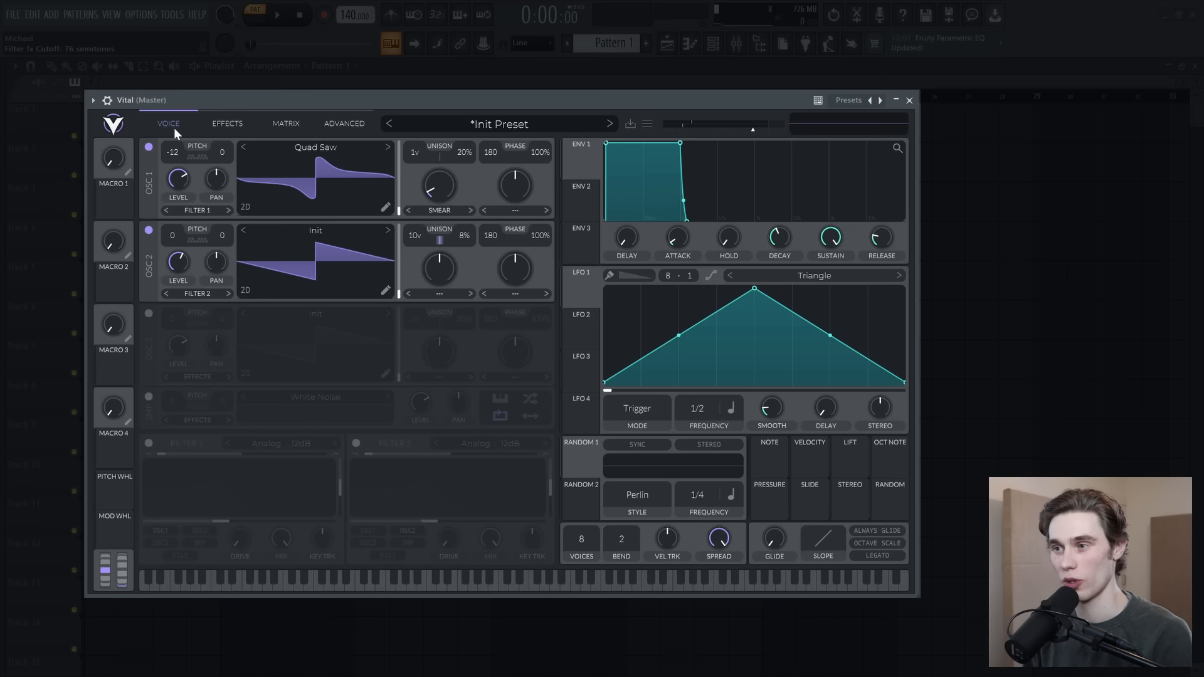
left_click(439, 291)
left_click(438, 392)
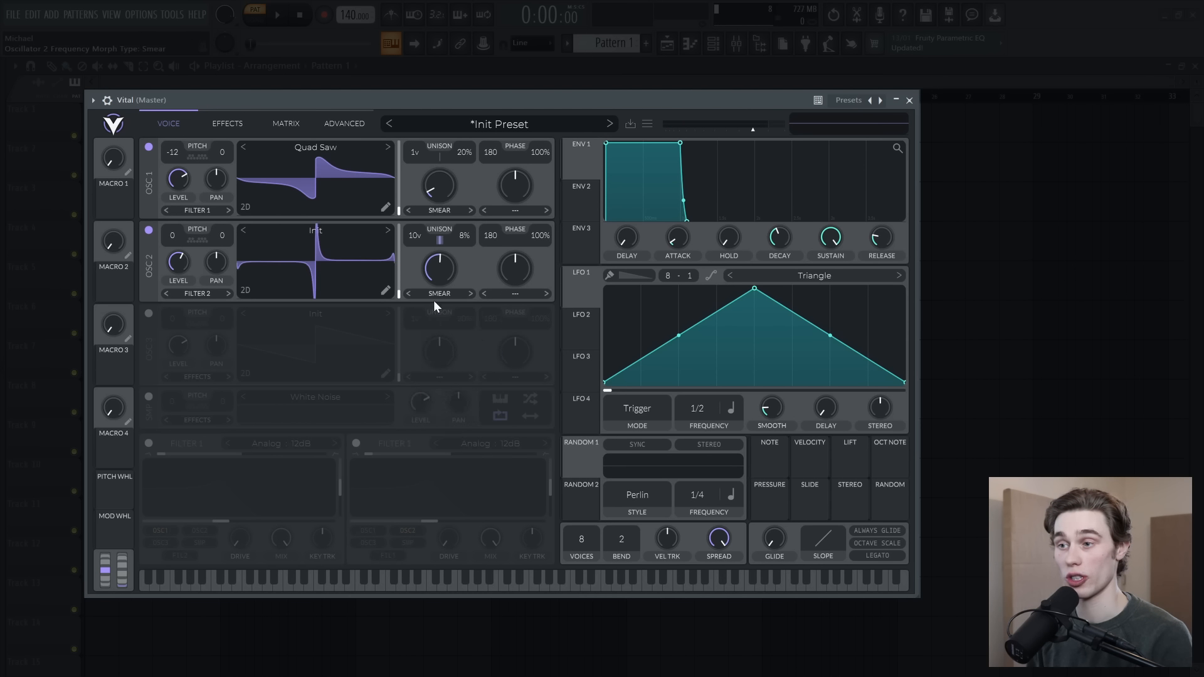
mouse_move(442, 260)
left_mouse_down()
mouse_move(440, 318)
mouse_move(442, 269)
left_mouse_up()
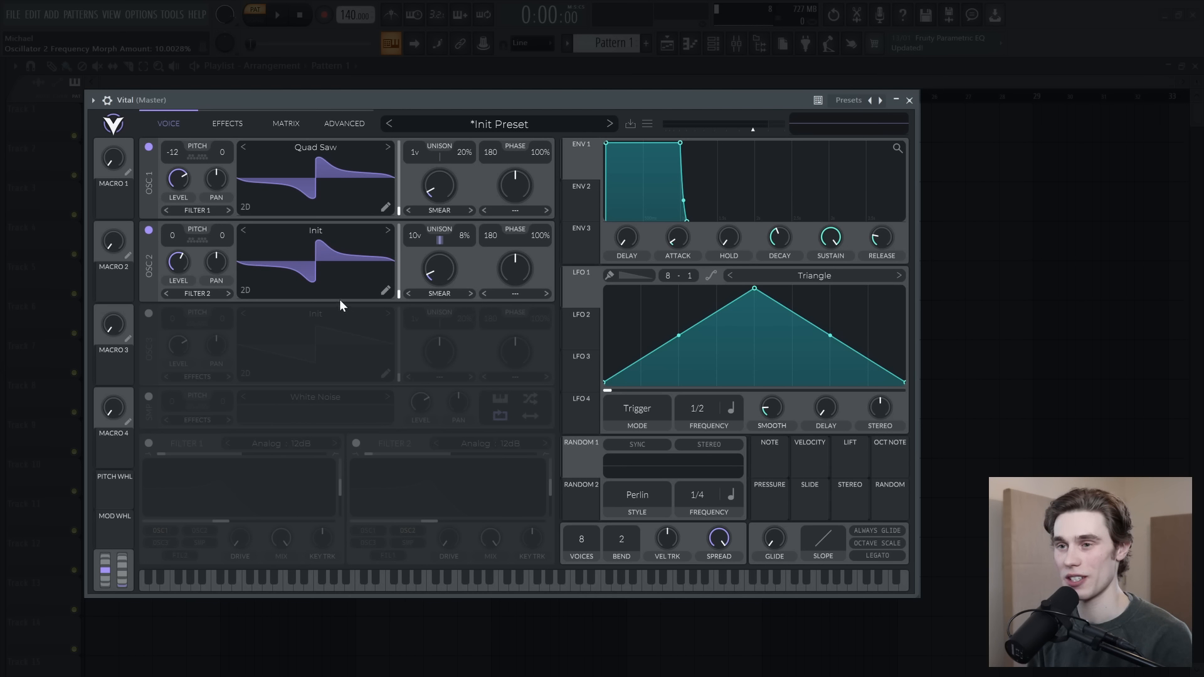
Step: With oscillator 2 switched off, enable Filter 1 on oscillator 1 as a low-pass with a high cutoff and reduced resonance
left_click(149, 231)
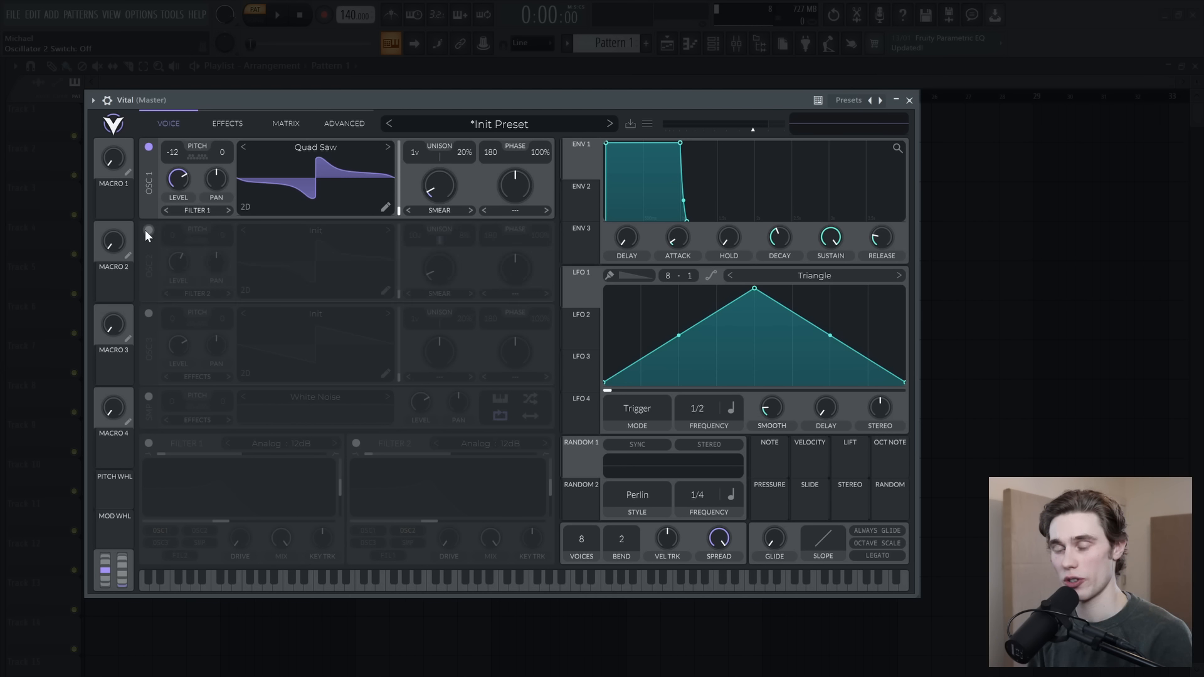
left_click(149, 442)
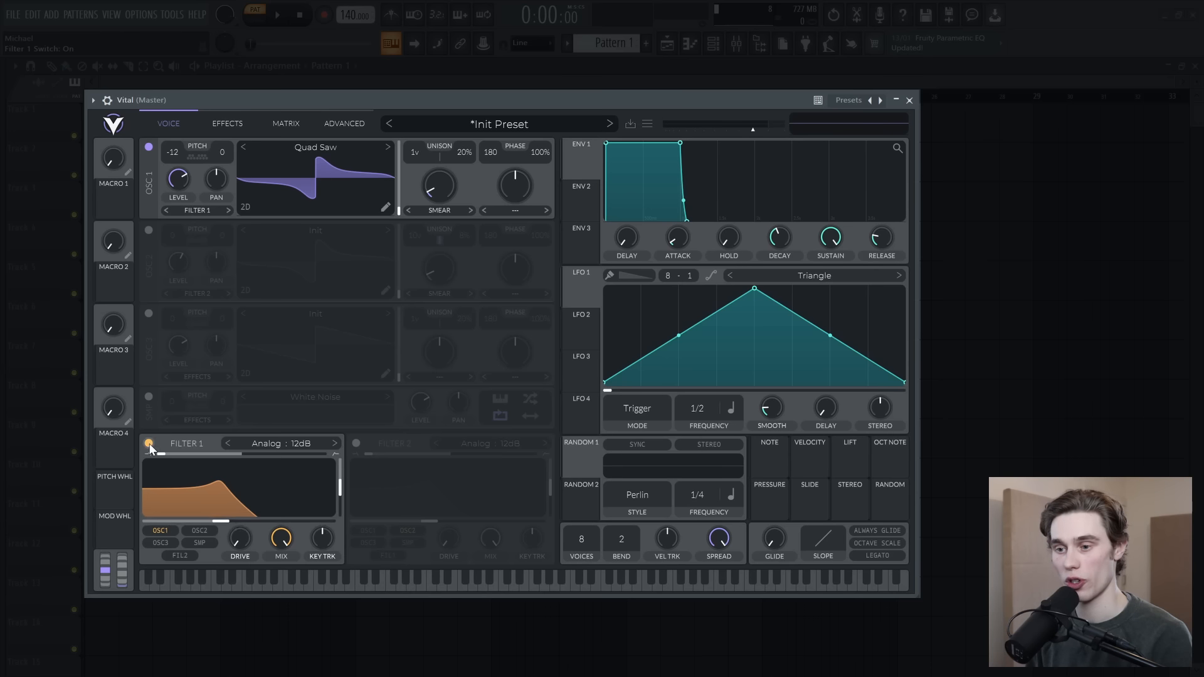
left_click_drag(232, 520, 309, 537)
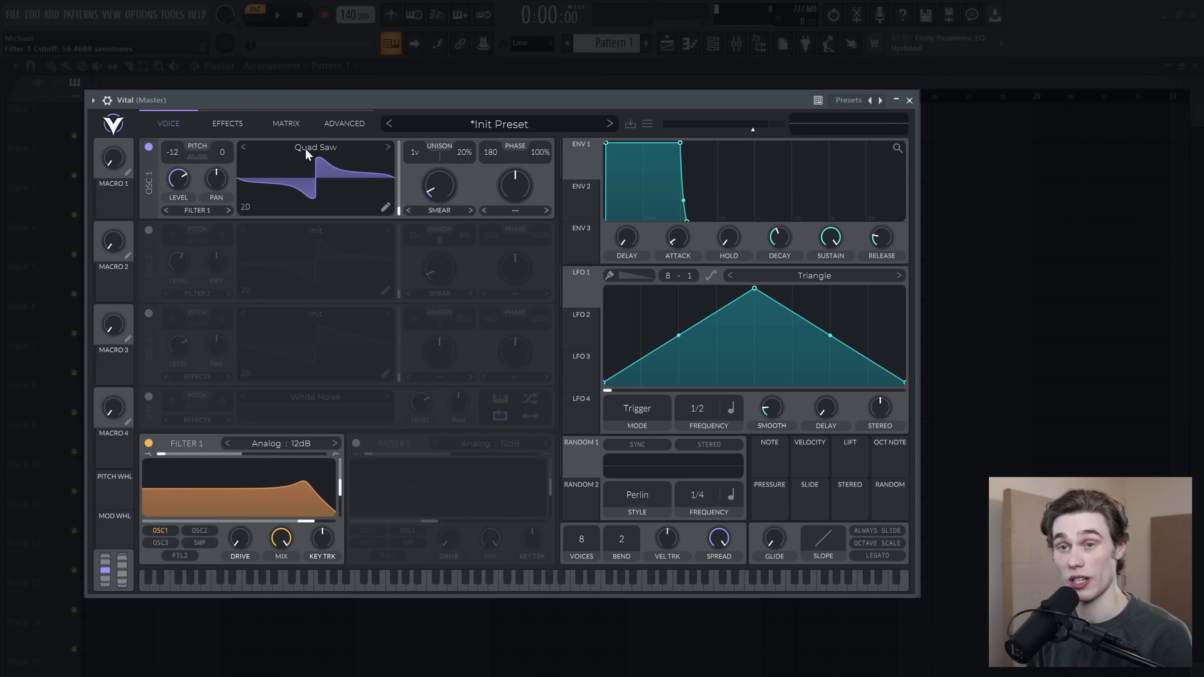
mouse_move(316, 520)
left_mouse_down()
mouse_move(342, 496)
mouse_move(342, 509)
mouse_move(297, 521)
left_mouse_up()
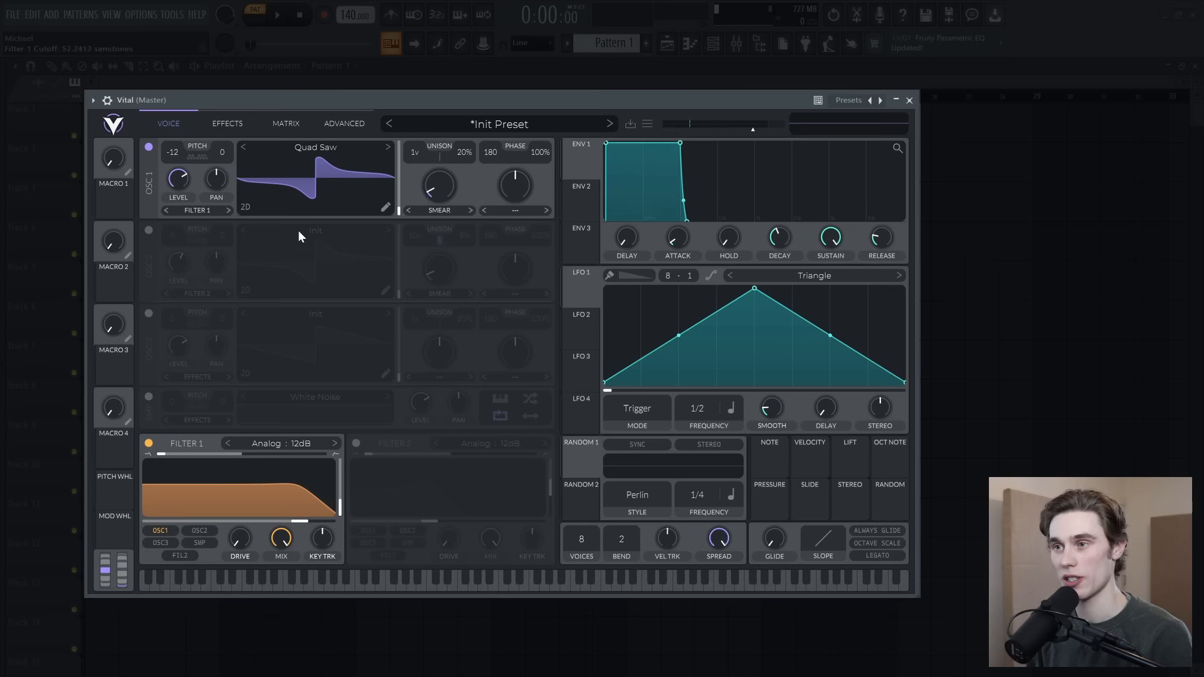
Step: Solo oscillator 2, set Filter 2 to blend 2.000 with a low cutoff and reduced resonance, and re-enable oscillator 1
left_click(148, 230)
left_click(148, 148)
left_click(356, 442)
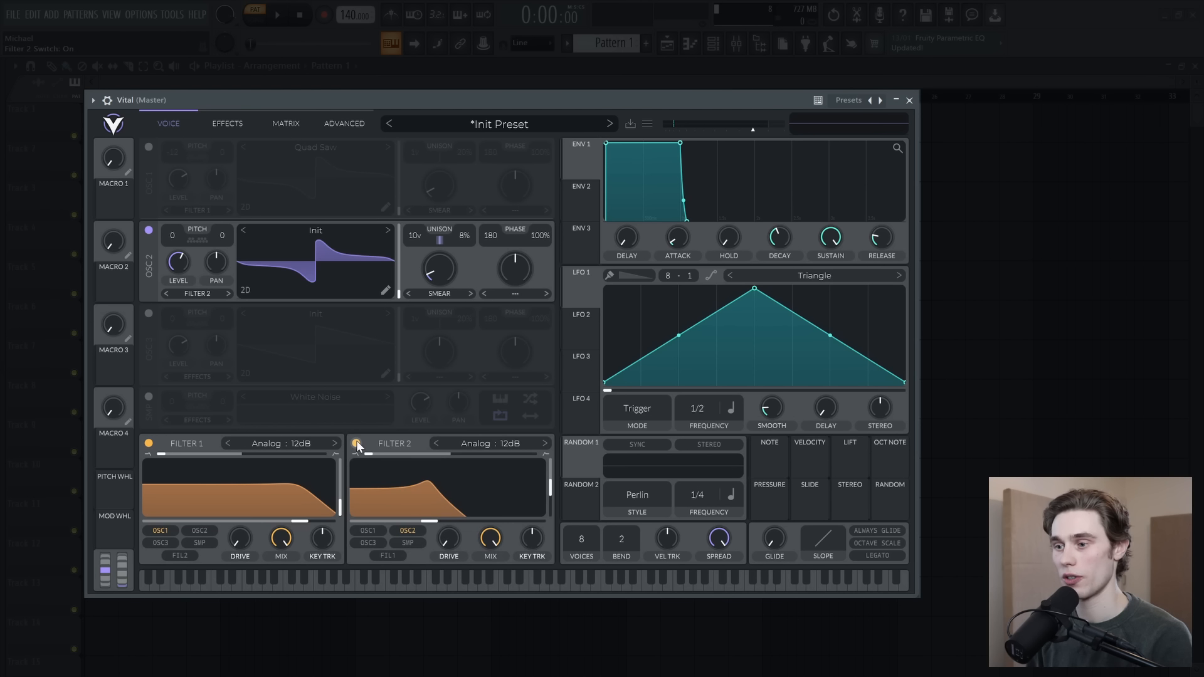
left_click_drag(369, 455, 551, 450)
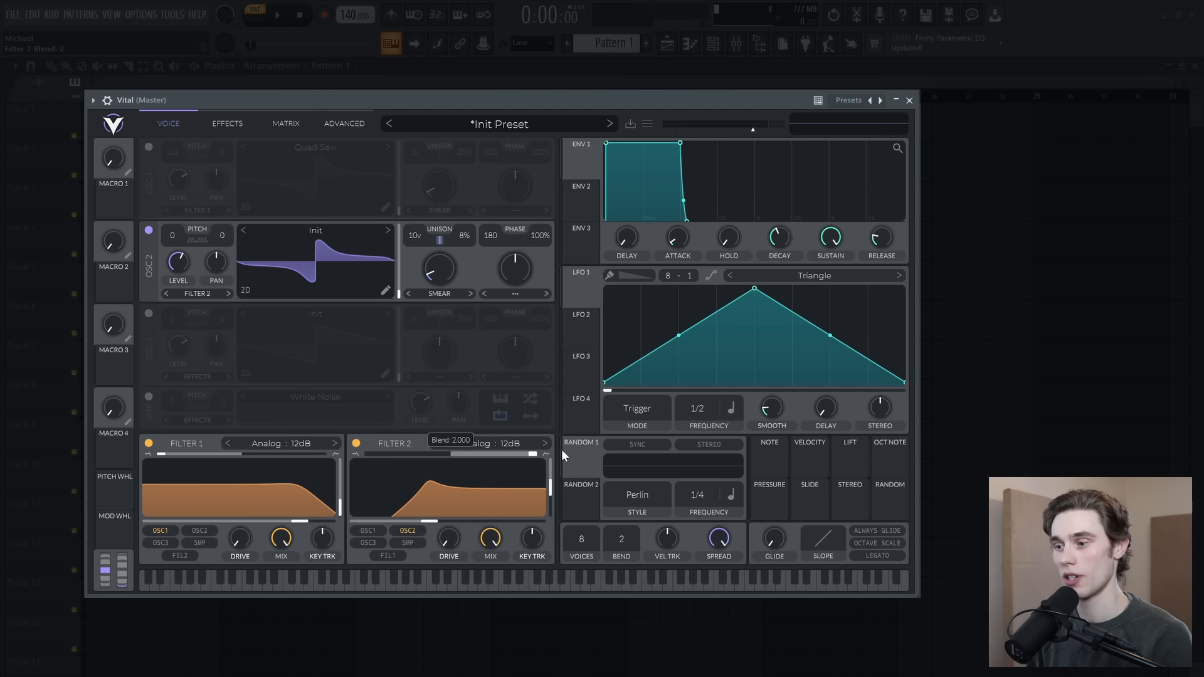
left_click_drag(430, 521, 415, 520)
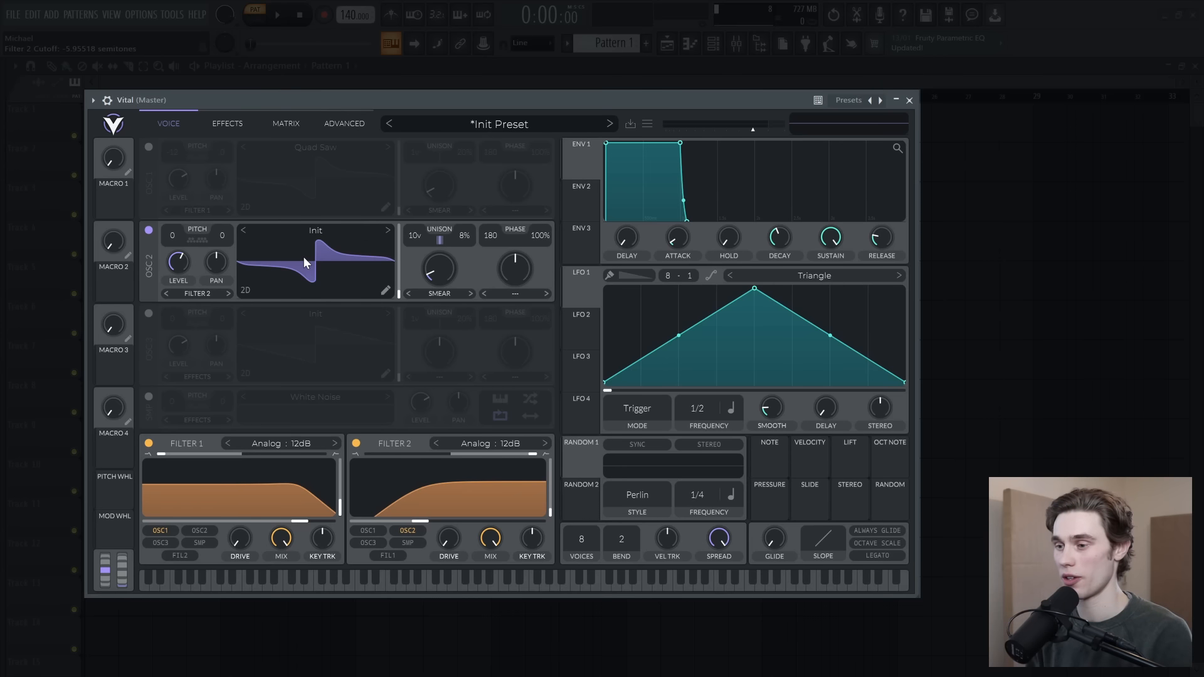
mouse_move(419, 521)
left_mouse_down()
mouse_move(371, 527)
mouse_move(427, 528)
left_mouse_up()
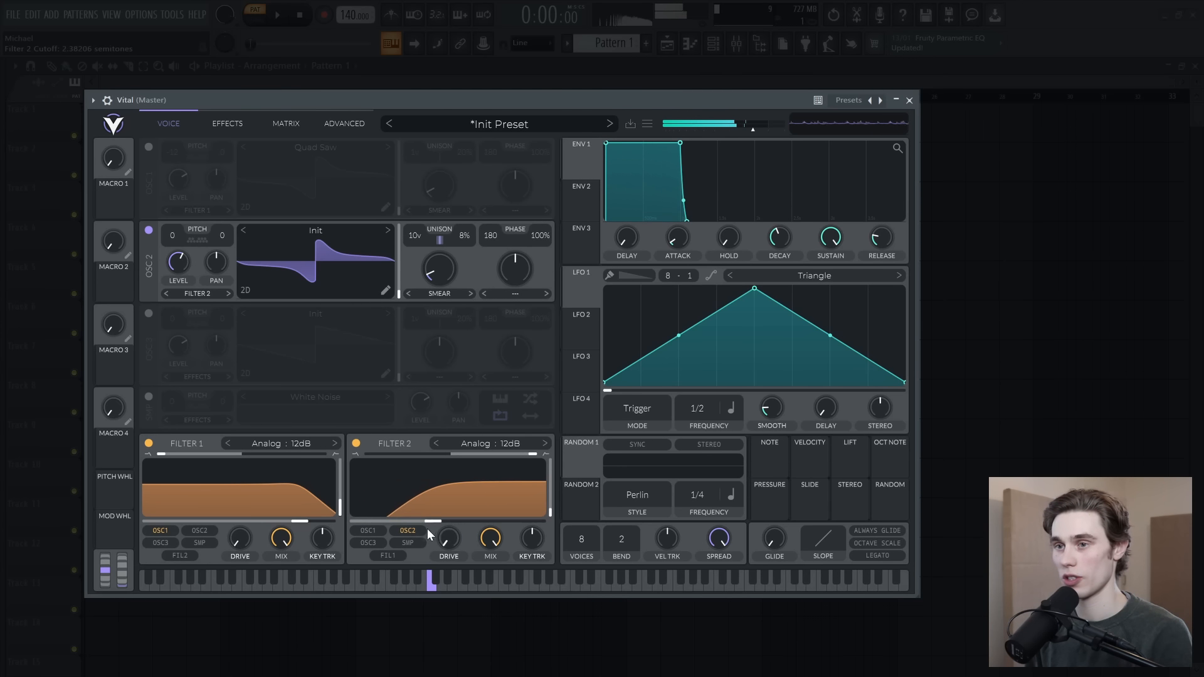
left_click(149, 147)
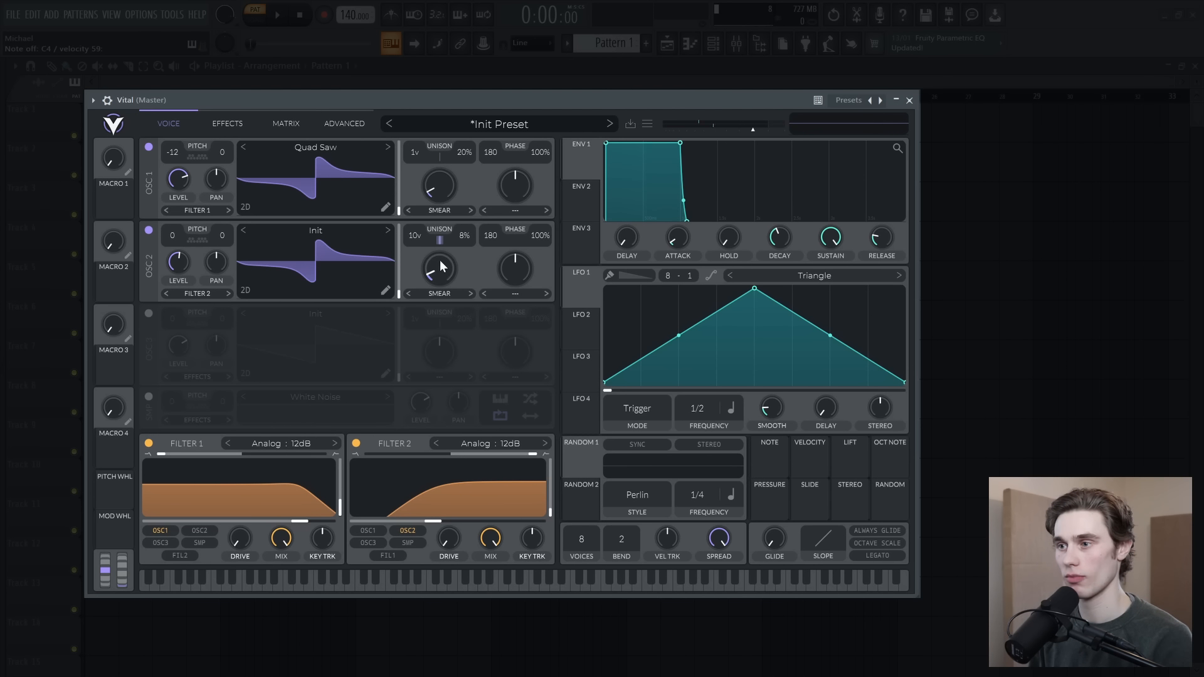
Step: Fine-tune oscillator 2's Smear amount at a low setting and modulate it with Random 1
left_click_drag(442, 270, 443, 266)
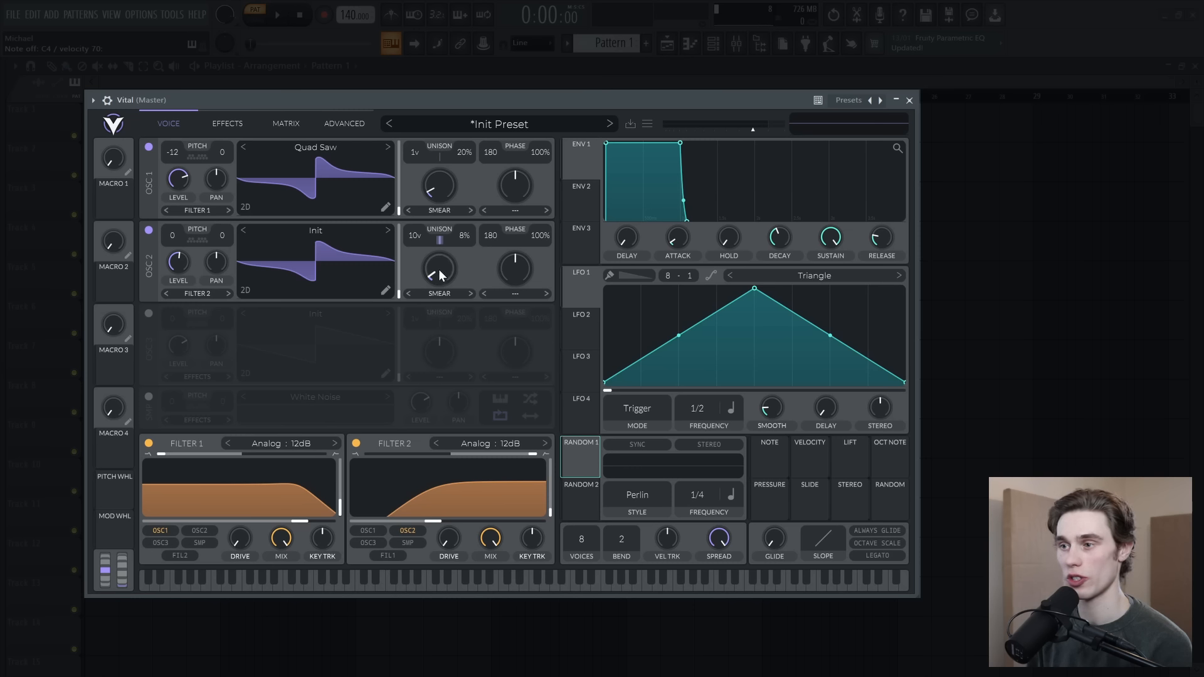
left_click_drag(439, 270, 436, 271)
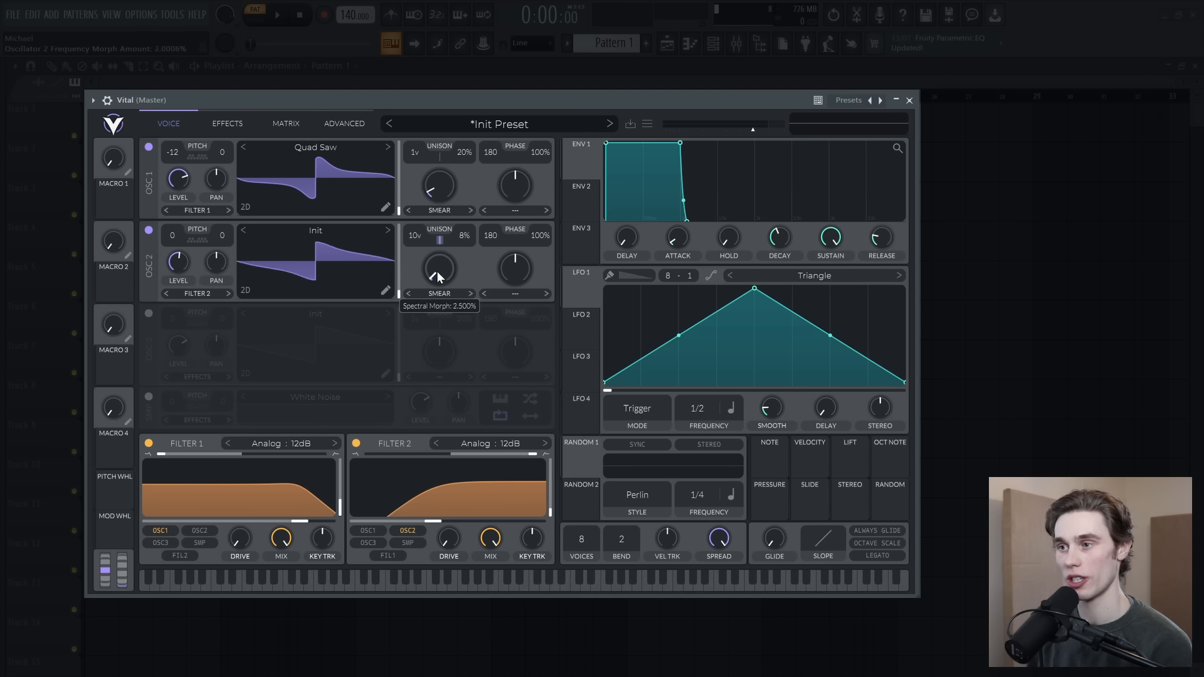
mouse_move(580, 460)
left_mouse_down()
mouse_move(439, 273)
mouse_move(439, 338)
mouse_move(438, 307)
left_mouse_up()
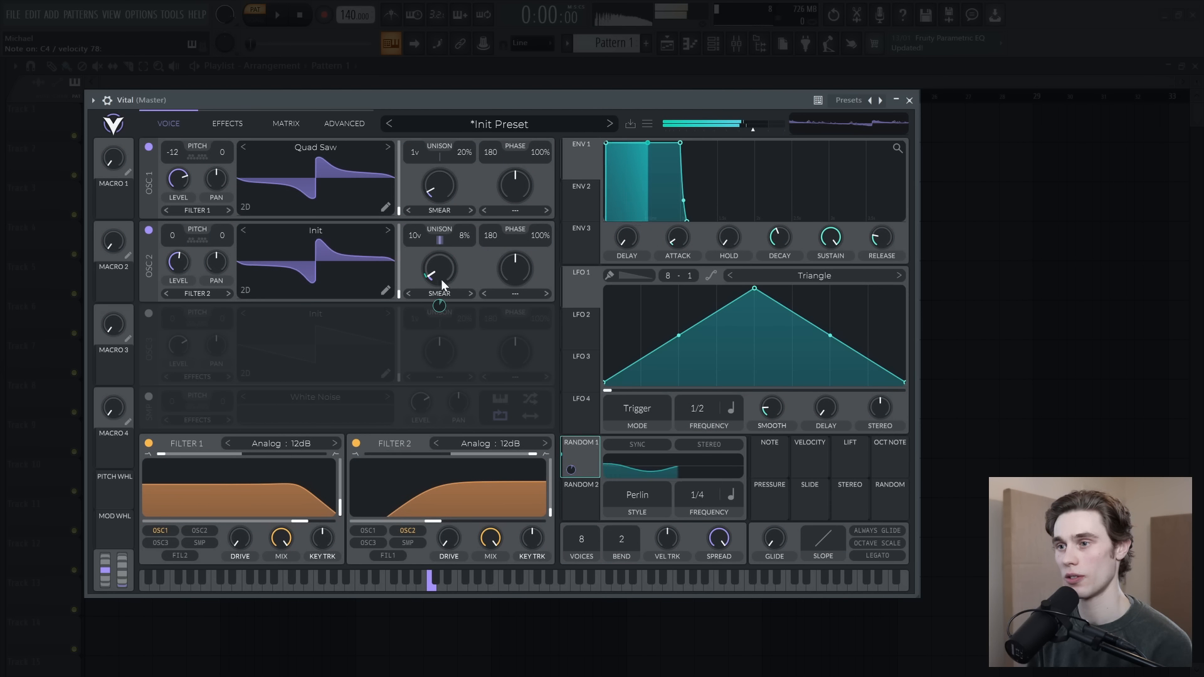
Step: Modulate oscillator 1's Smear amount with Random 2 at about 0.099 and lower its base amount to 0%
left_click(577, 498)
mouse_move(571, 484)
left_mouse_down()
mouse_move(514, 268)
mouse_move(431, 188)
mouse_move(437, 198)
left_mouse_up()
left_click(439, 210)
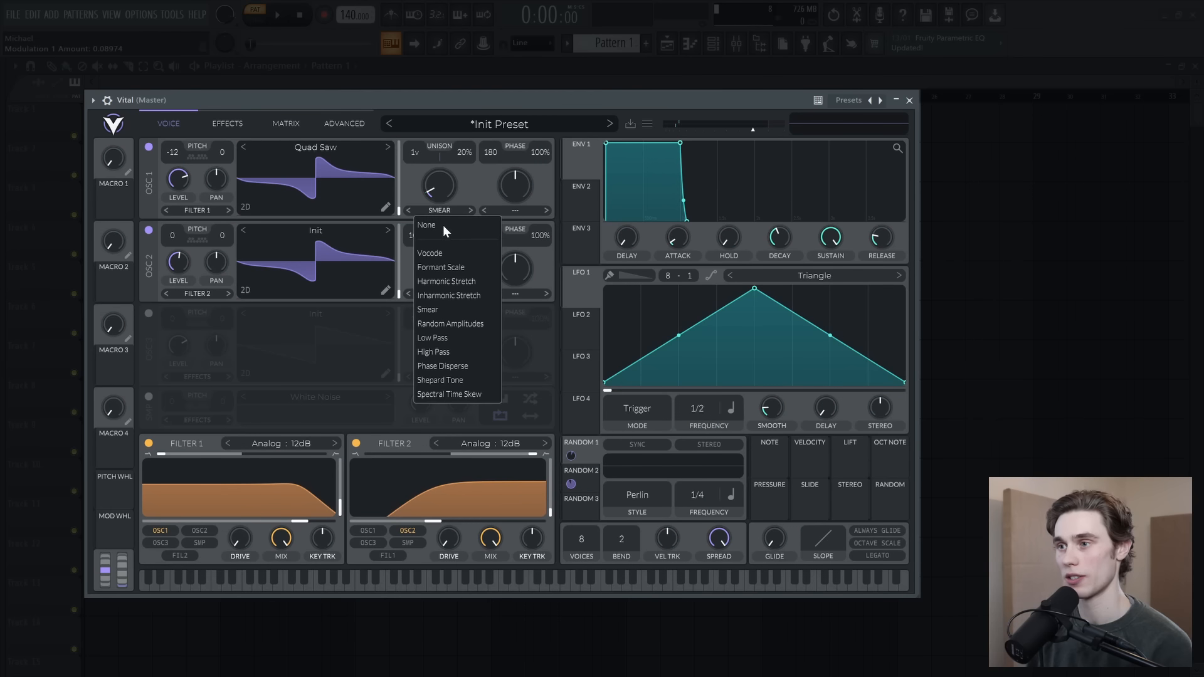
left_click(433, 187)
left_click_drag(442, 178, 445, 189)
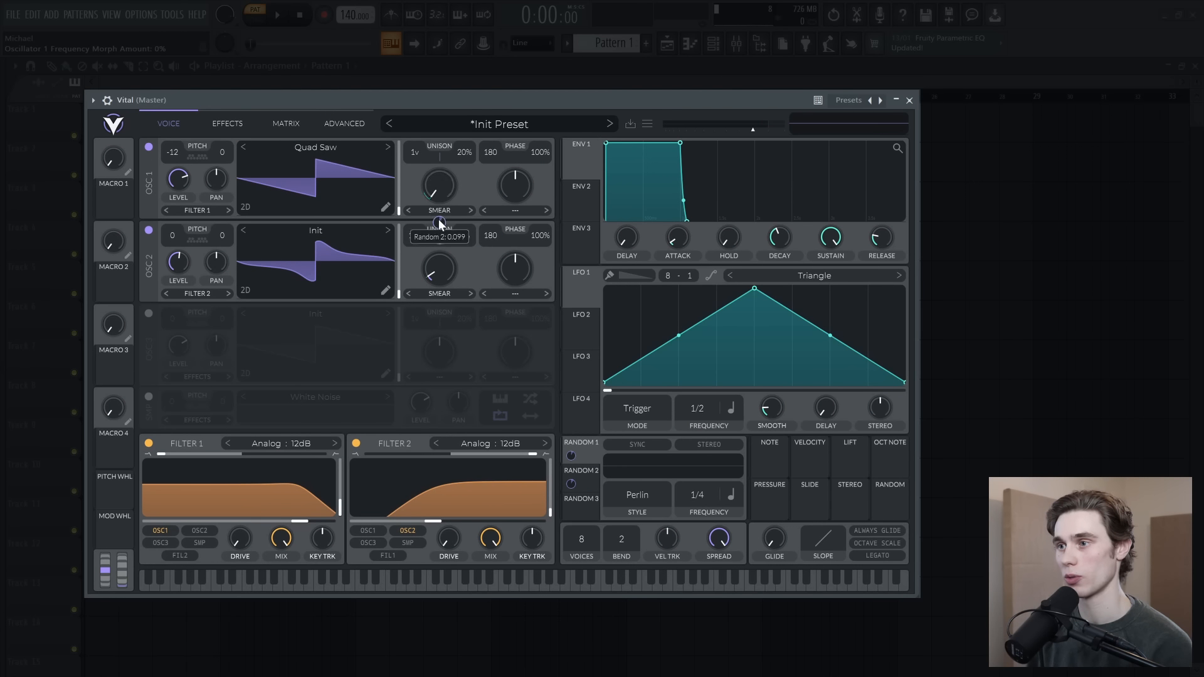
key("z")
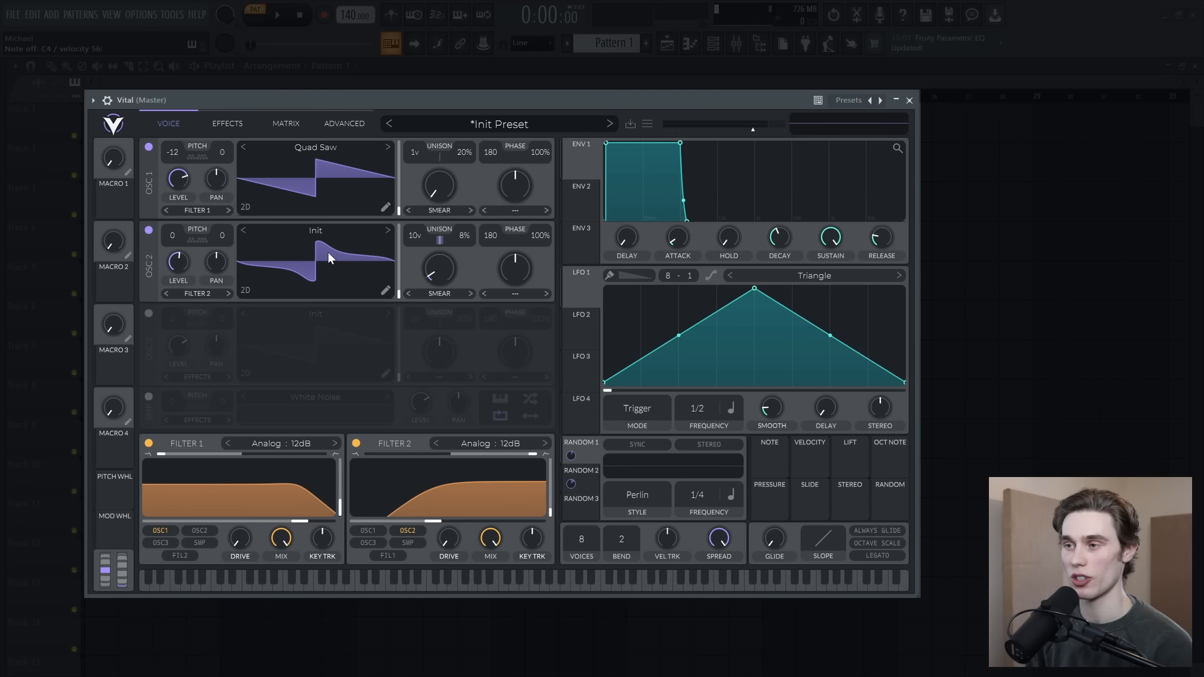
Step: Enable the Chorus effect and lower its mix to about 23%, comparing the sound with the chorus bypassed
left_click(227, 123)
left_click(149, 148)
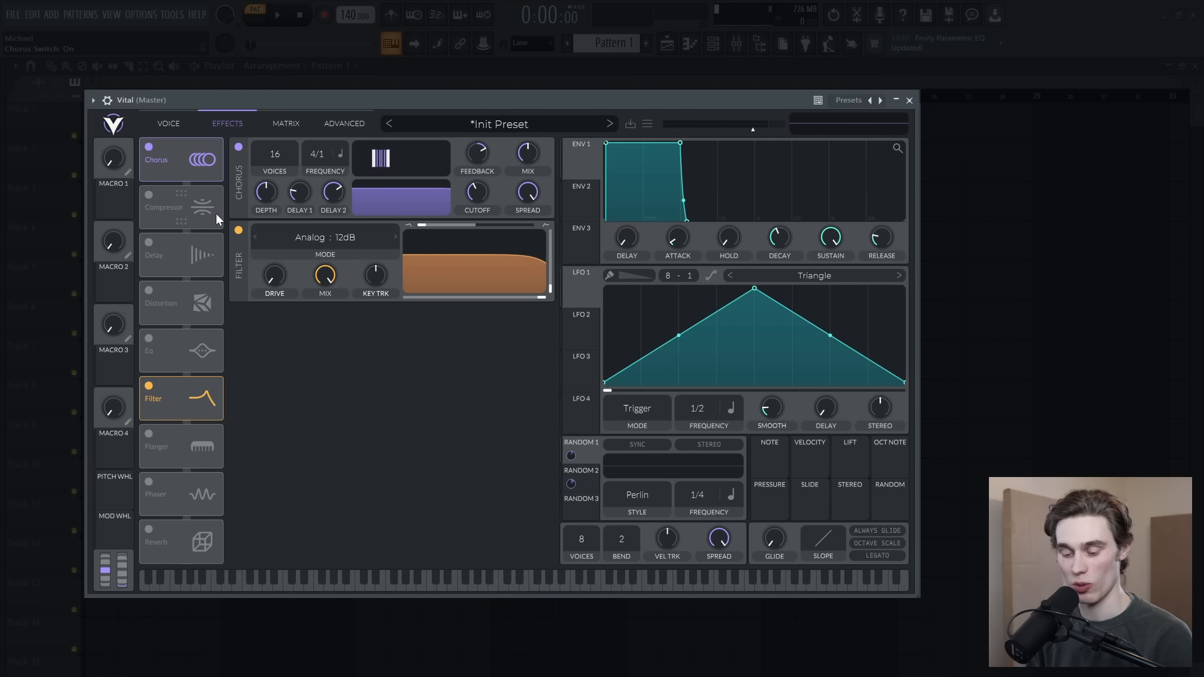
mouse_move(529, 154)
left_mouse_down()
mouse_move(526, 173)
mouse_move(531, 160)
left_mouse_up()
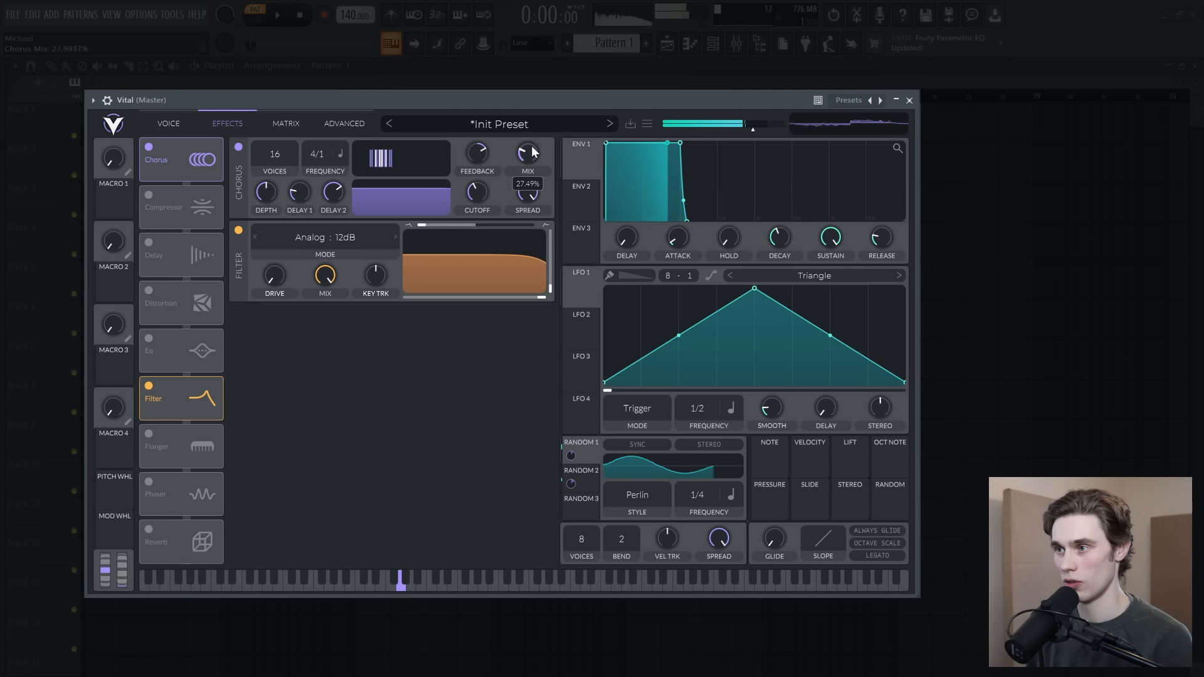
left_click(236, 148)
left_click(234, 148)
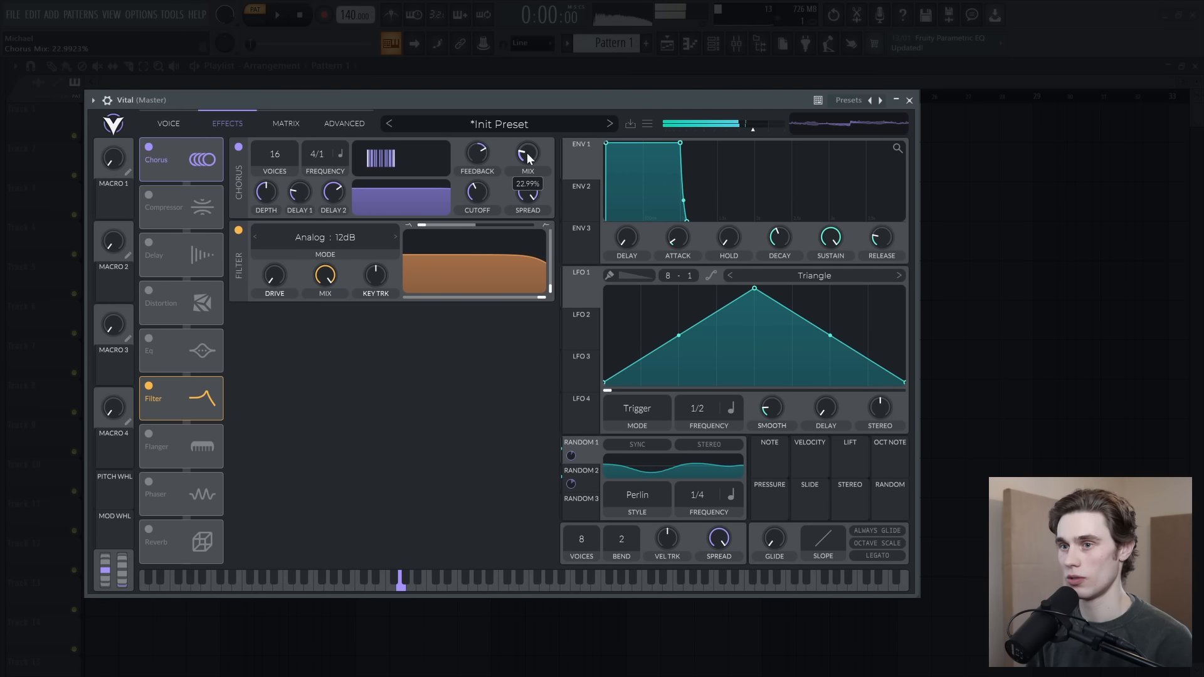
Step: Enable the Reverb effect with its low shelf at about 28.64 Hz and -6 dB, and lower the mix
left_click(149, 529)
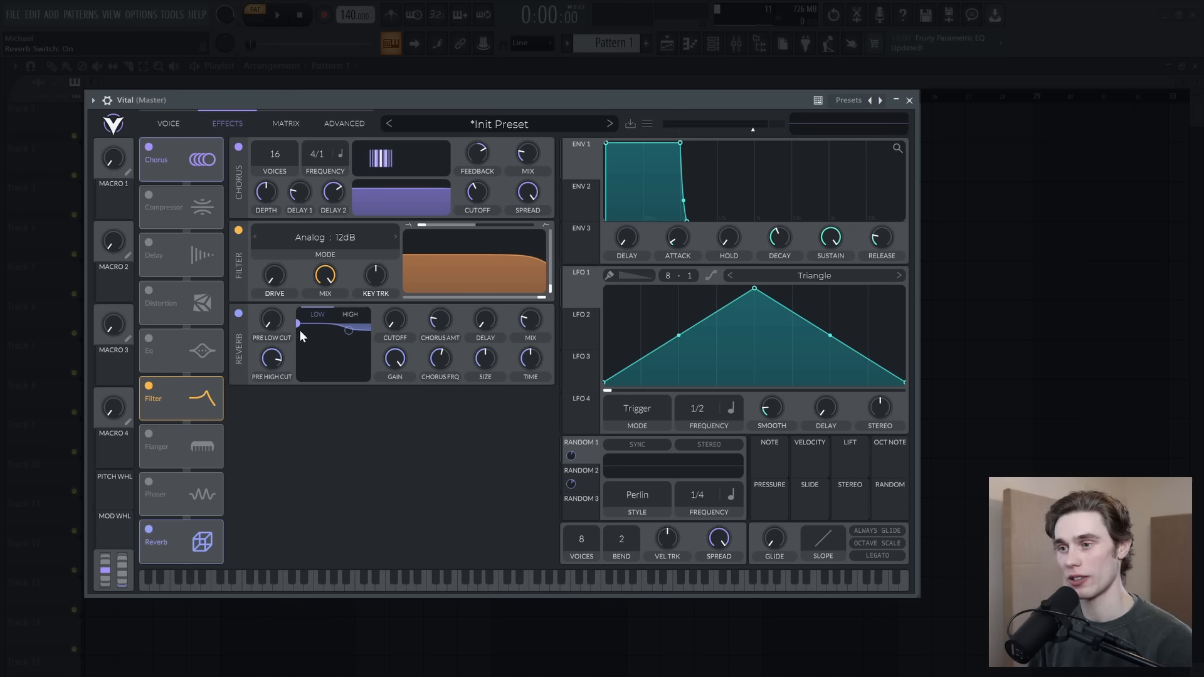
left_click_drag(297, 323, 310, 371)
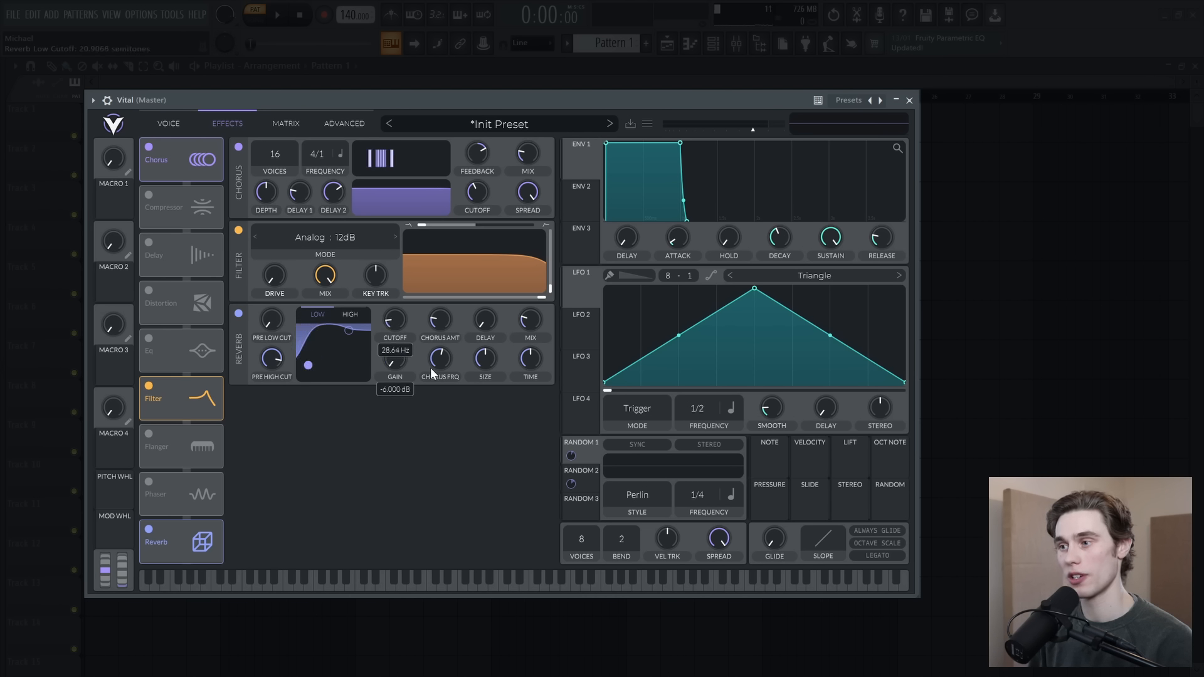
left_click_drag(529, 317, 529, 315)
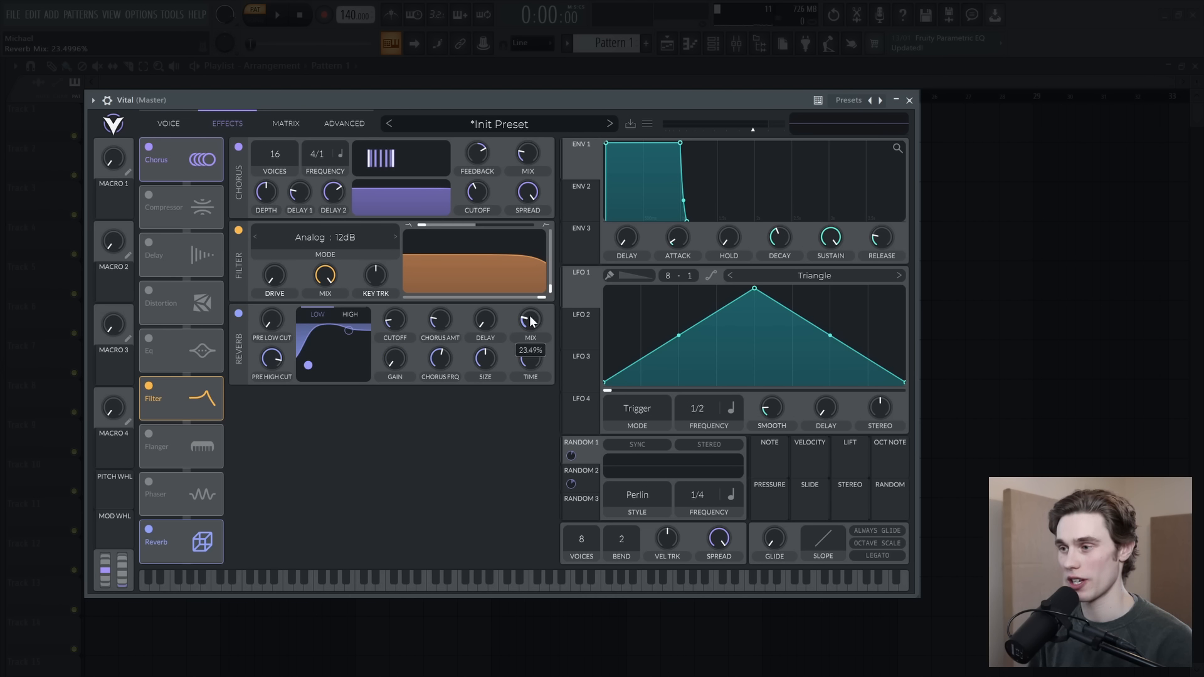
Step: Add an EQ directly after the filter with its low-band gain at about 2.3 dB, and enable Soft Clip distortion with increased drive
left_click(147, 339)
left_click_drag(172, 349, 177, 395)
left_click_drag(439, 344, 437, 340)
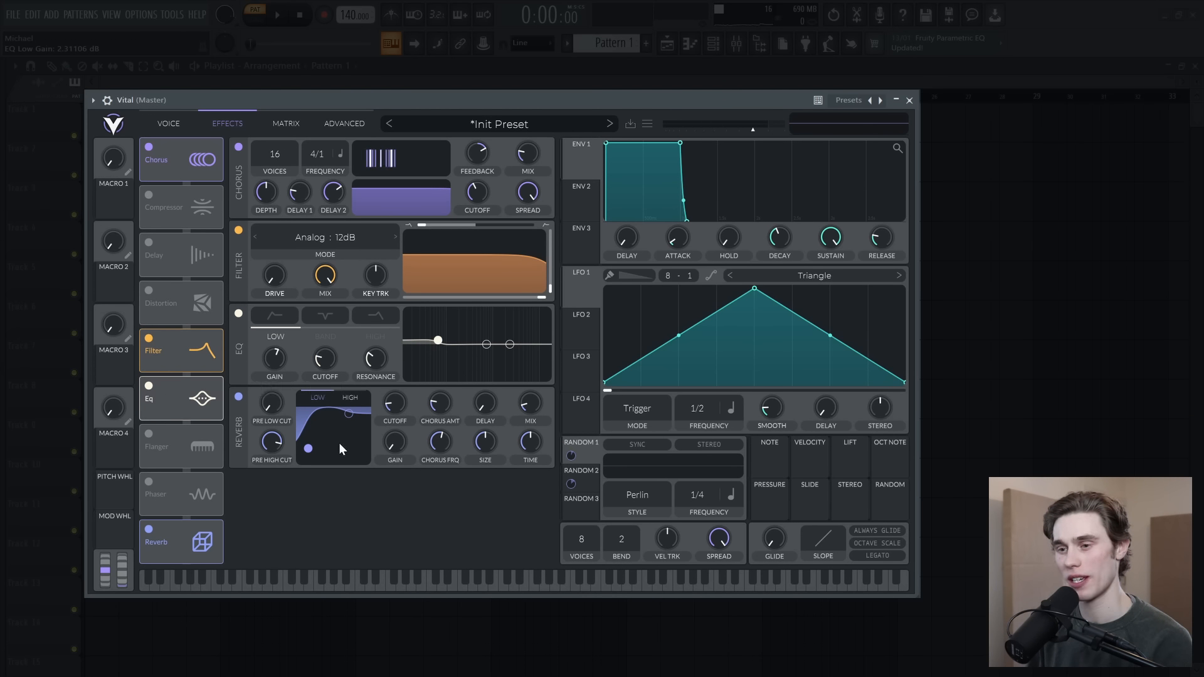
left_click(148, 290)
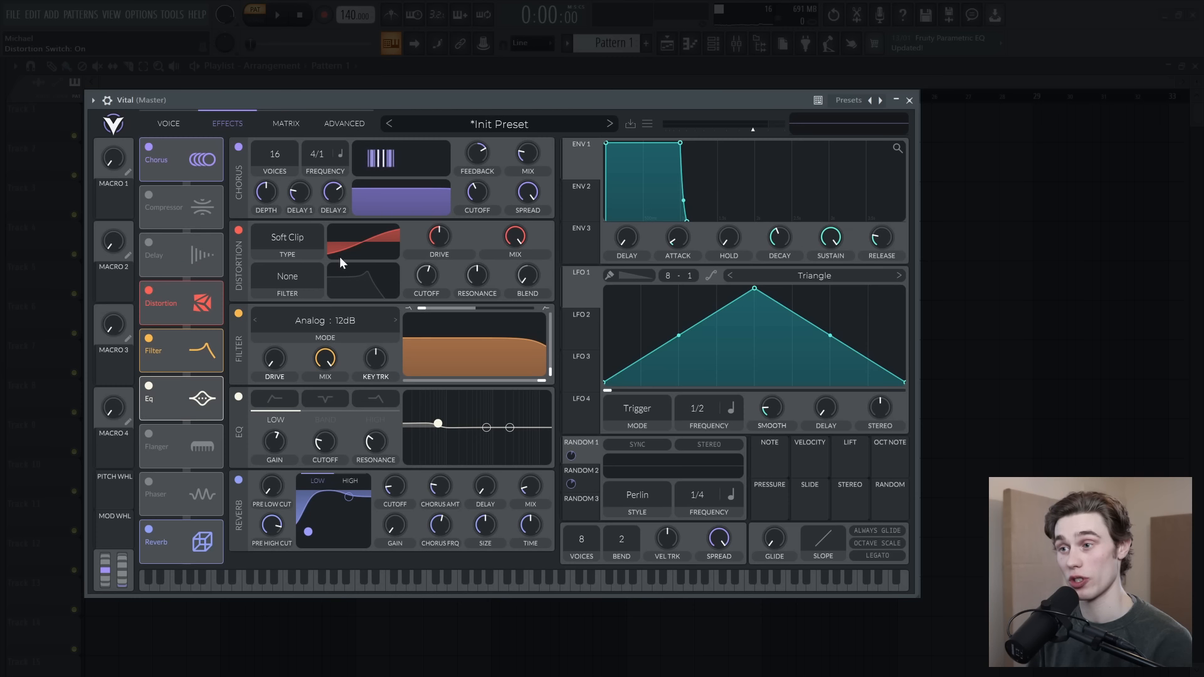
left_click_drag(437, 237, 442, 222)
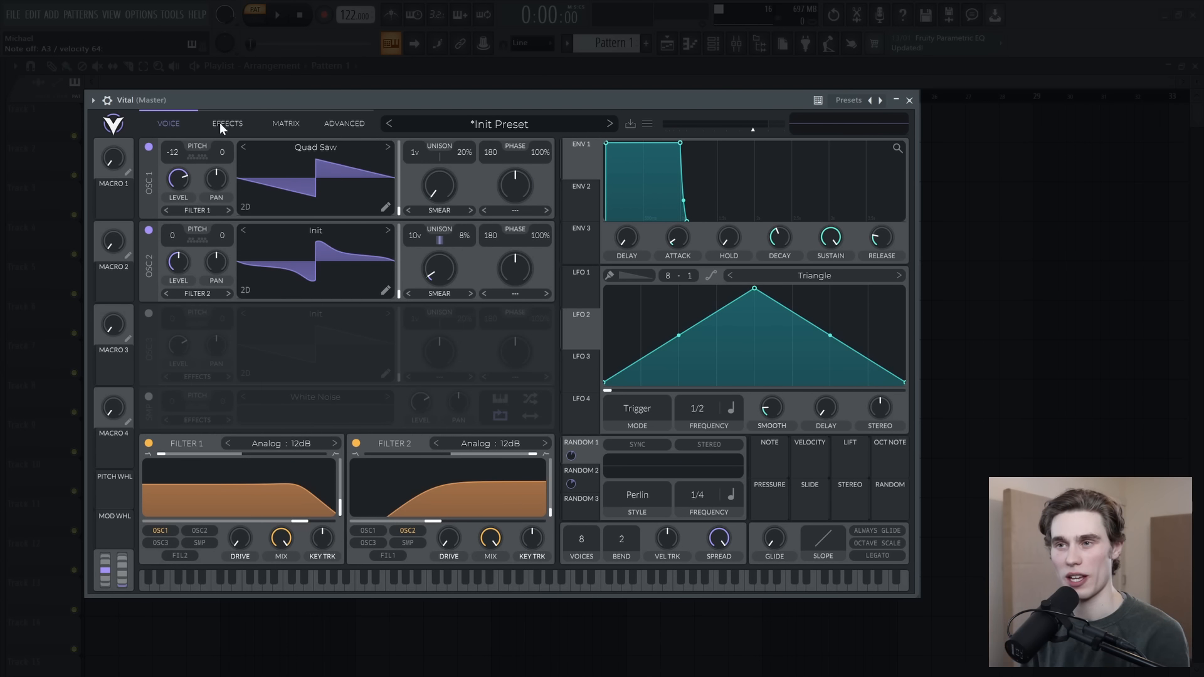
Step: Reorder the Analog 12dB filter to the end of the effects chain and lower its cutoff to about -13.7 semitones
left_click(220, 123)
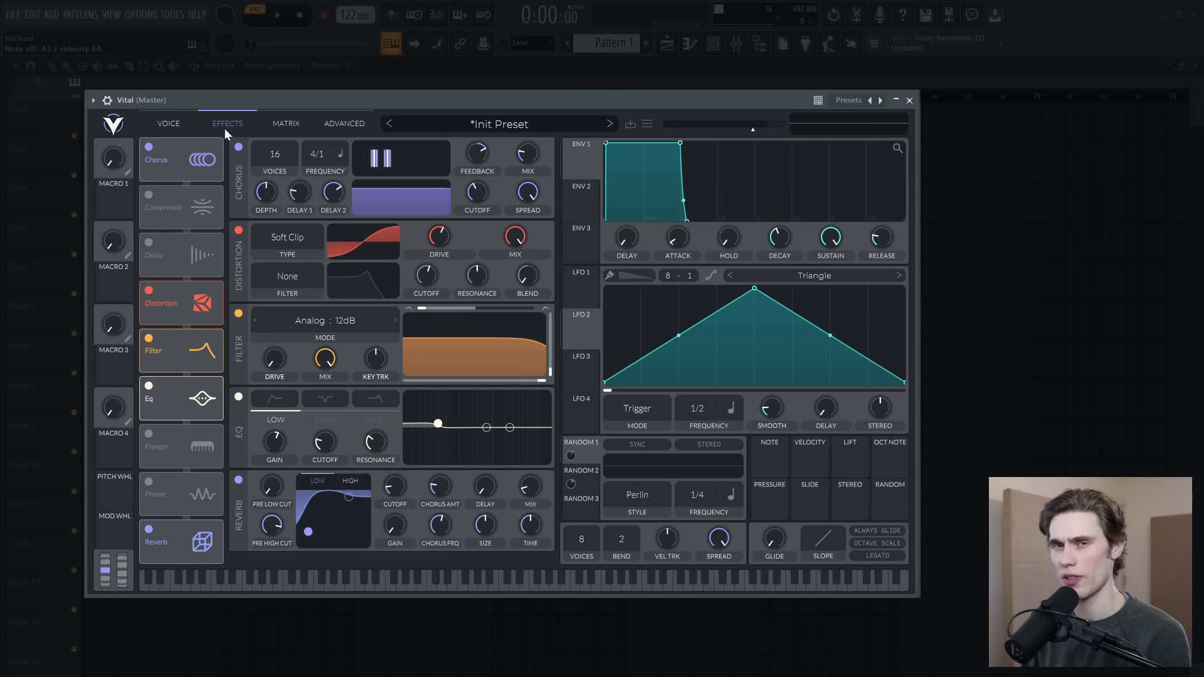
left_click_drag(175, 351, 175, 544)
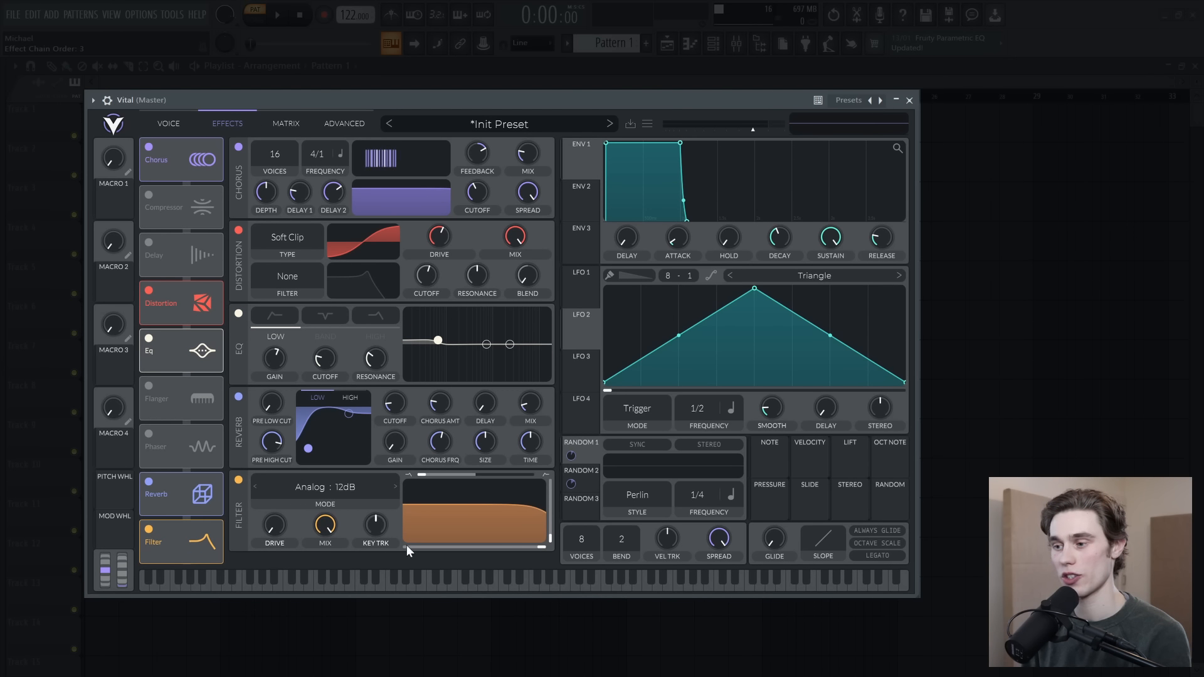
left_click_drag(536, 548, 459, 552)
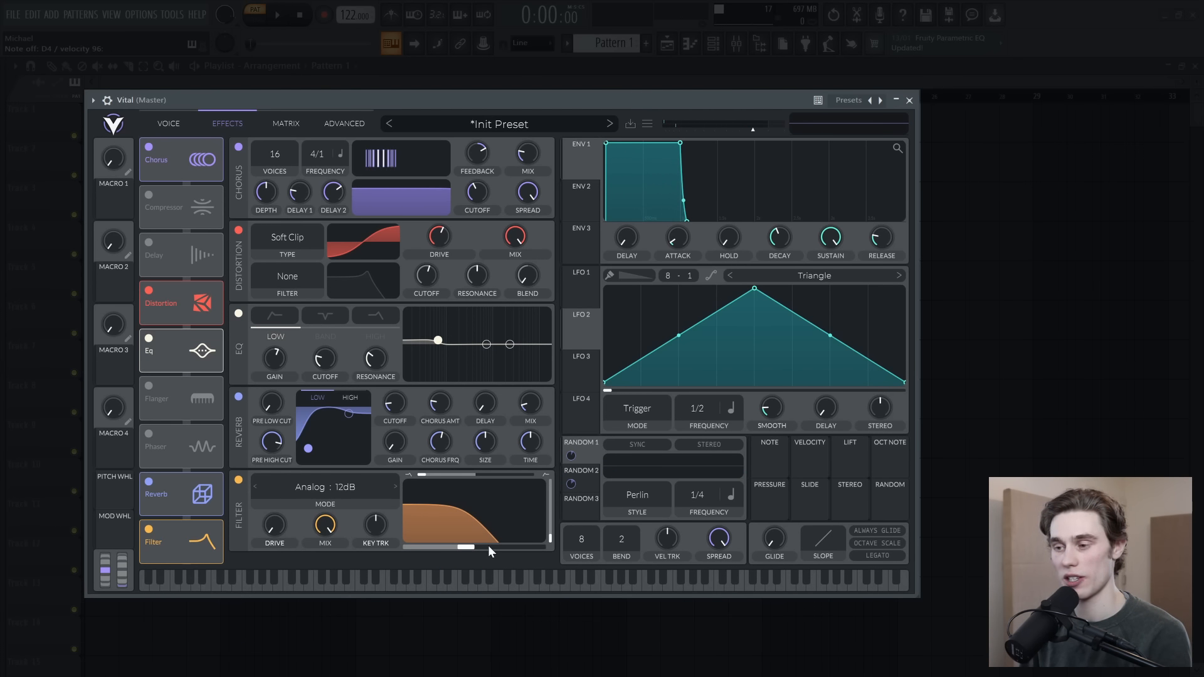
mouse_move(468, 547)
left_mouse_down()
mouse_move(537, 548)
mouse_move(447, 558)
left_mouse_up()
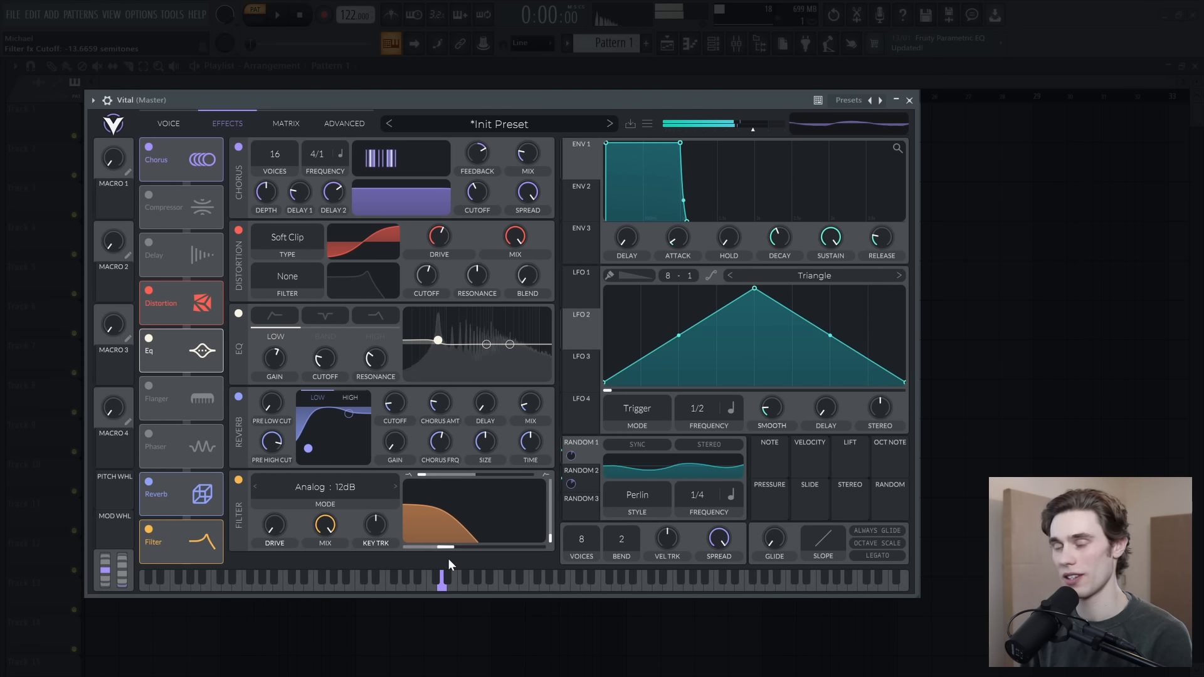